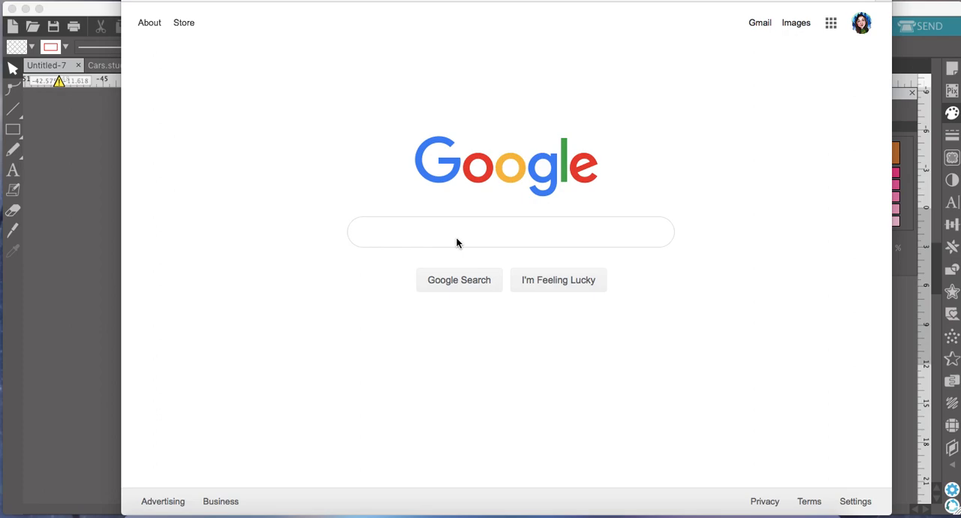
Search Google for "cars clip art" and show the image results.
left_click(399, 237)
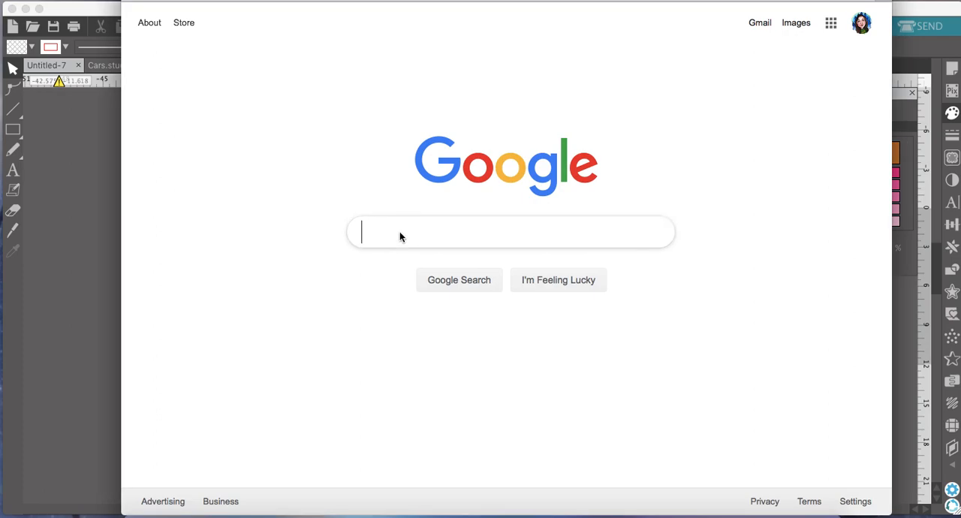
type("car")
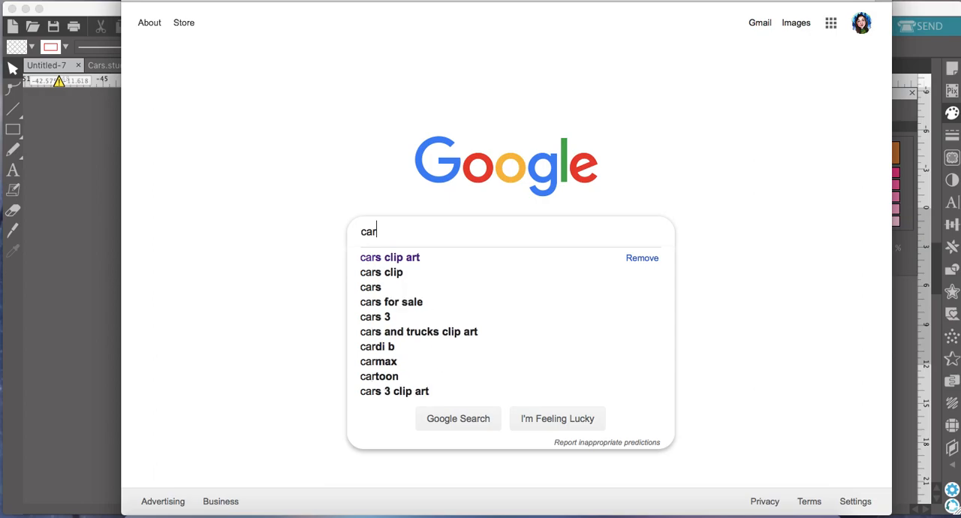
key("Down")
key("Return")
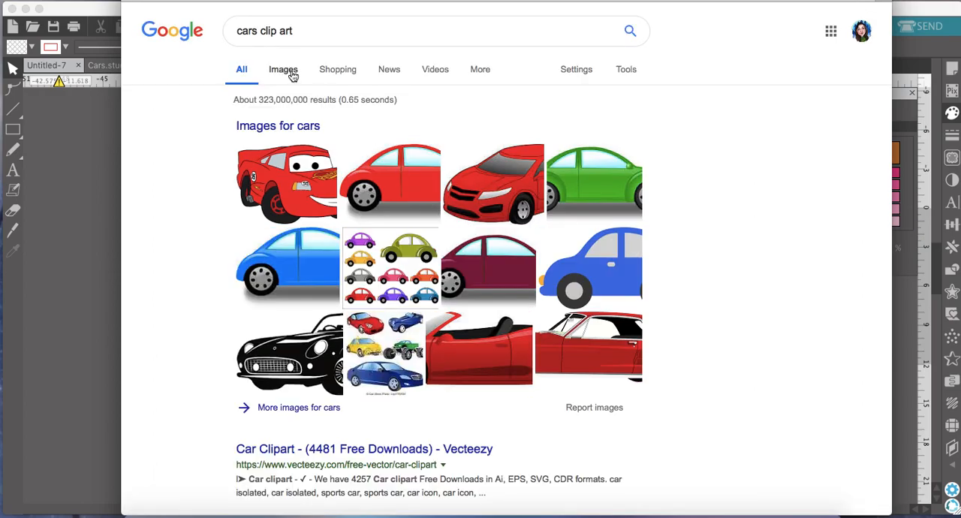
left_click(291, 72)
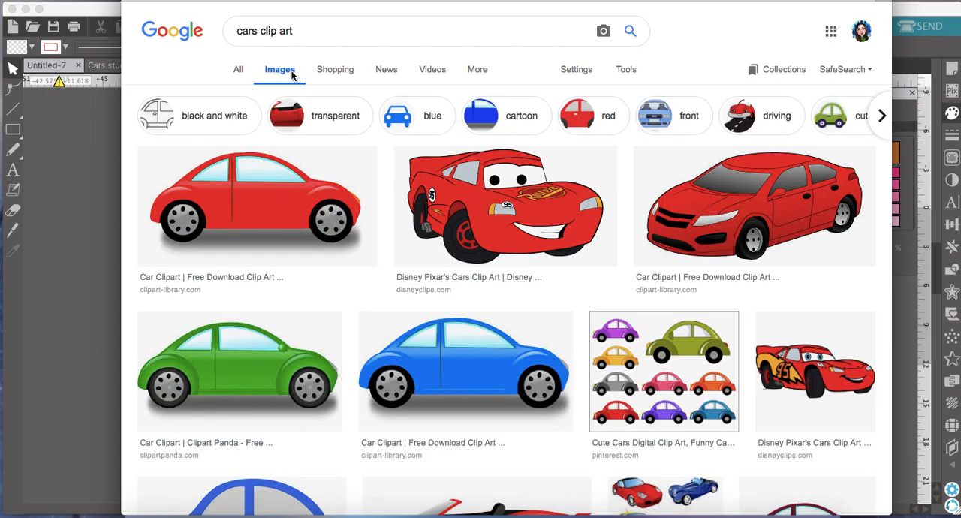
Refine the image search to "disney cars clip art".
left_click(237, 31)
type("dis")
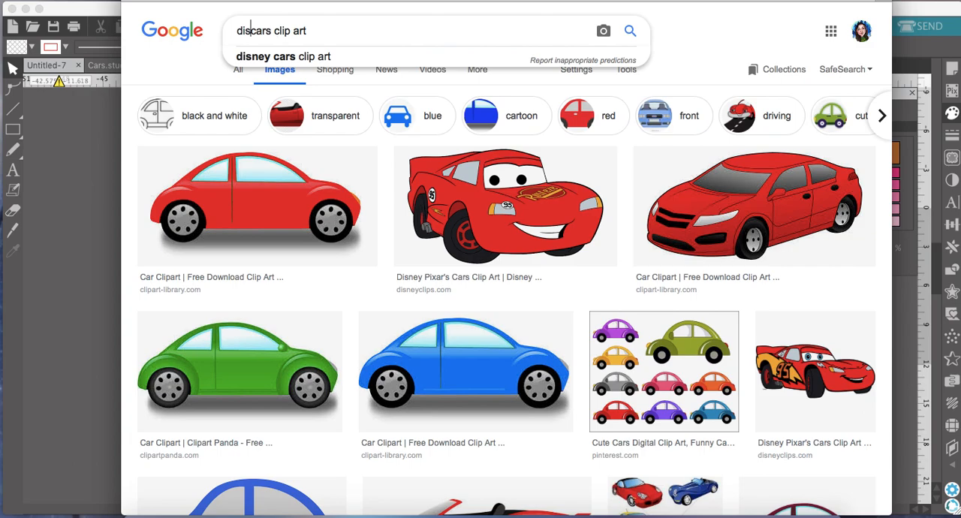
type("ney")
key("Return")
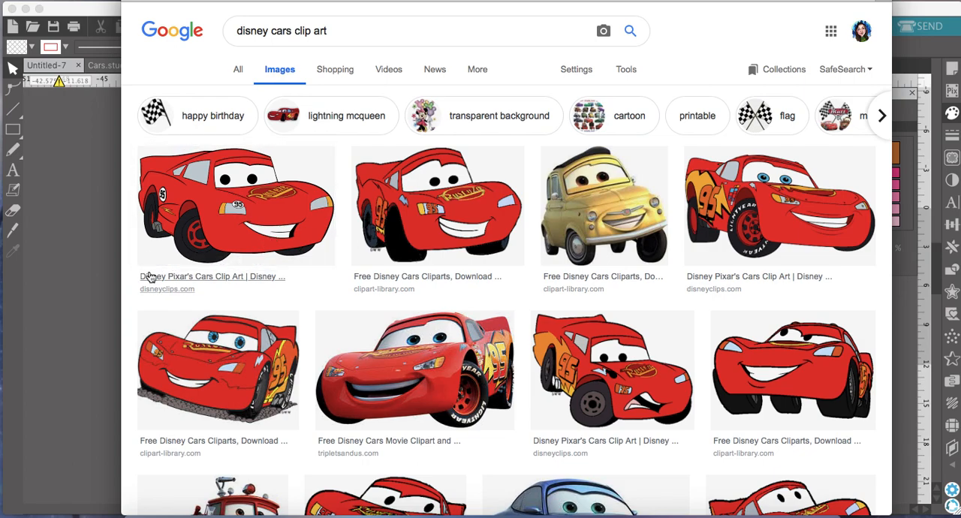
Preview the yellow Disney car clip art and its related version with headphones, and look through more image results.
left_click(614, 207)
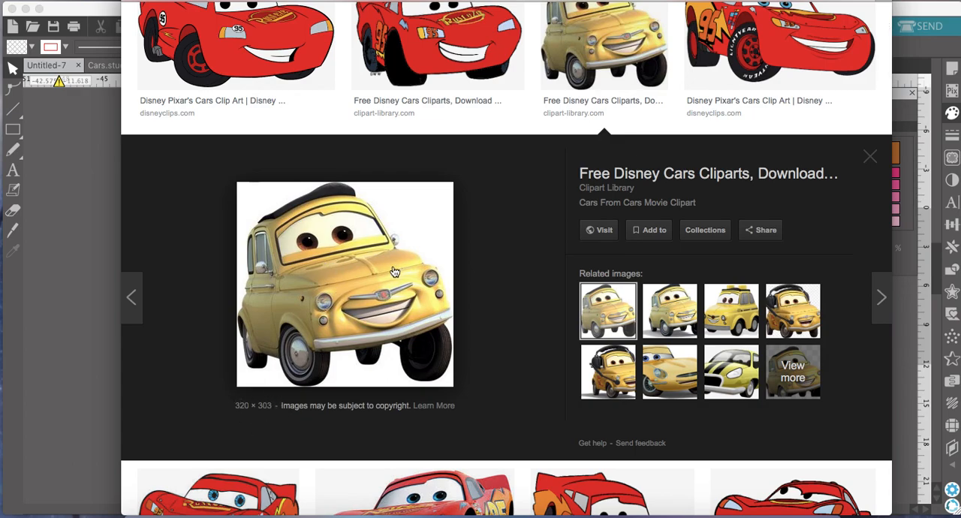
left_click(798, 318)
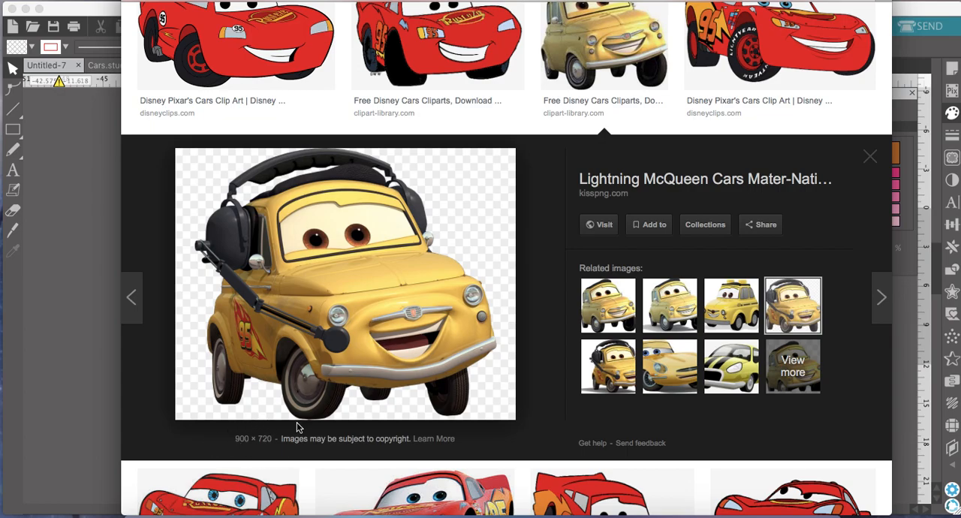
scroll(409, 313, "down", 5)
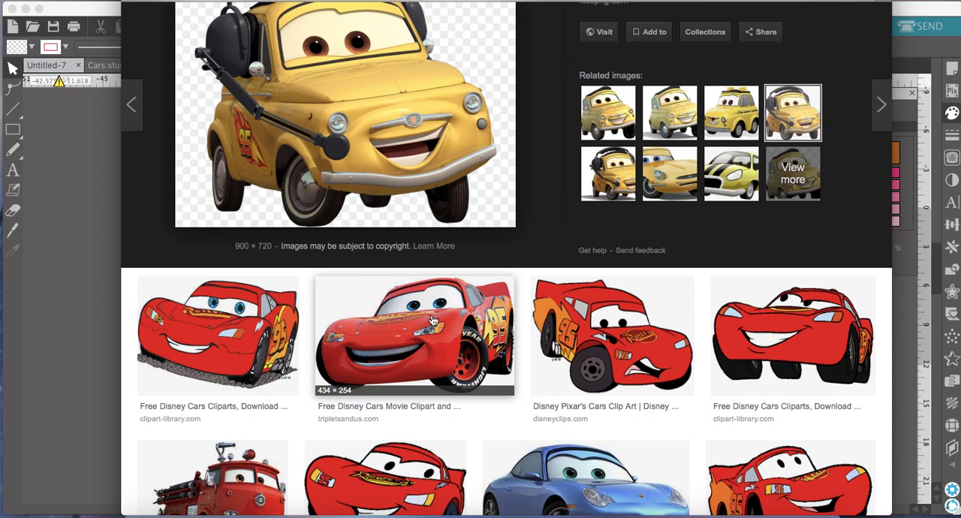
scroll(433, 320, "down", 5)
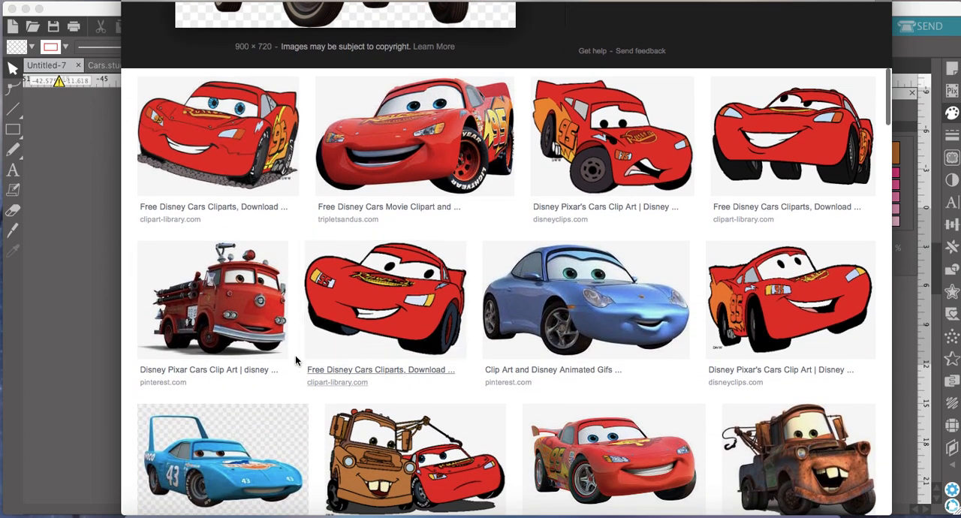
scroll(242, 323, "down", 3)
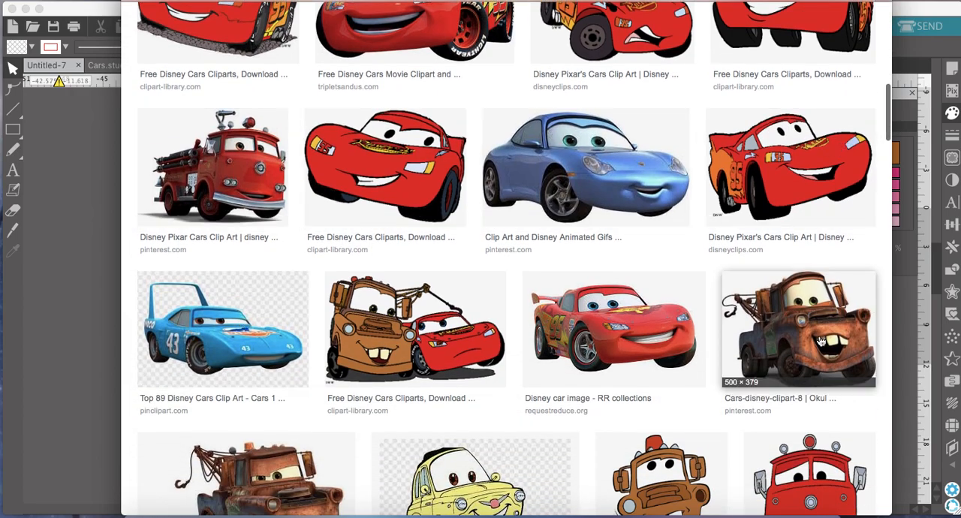
scroll(655, 368, "down", 3)
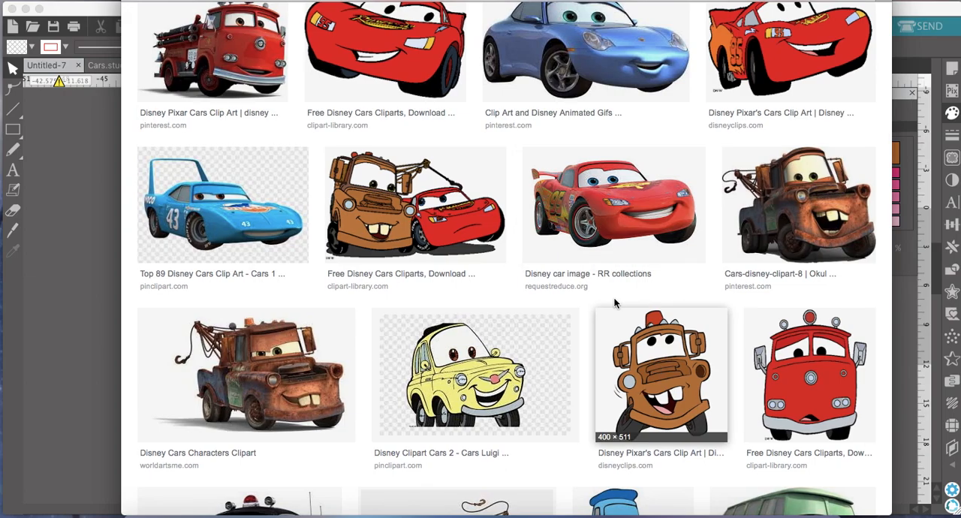
Copy the red car image from "Disney car image - RR collections" and paste it into Silhouette Studio's Untitled-7 design, beside the blue squares.
left_click(614, 228)
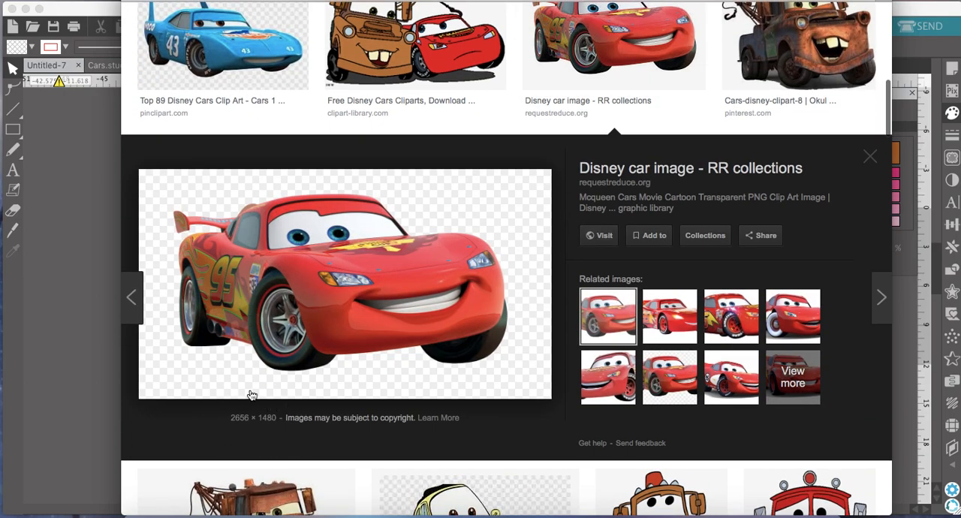
right_click(374, 253)
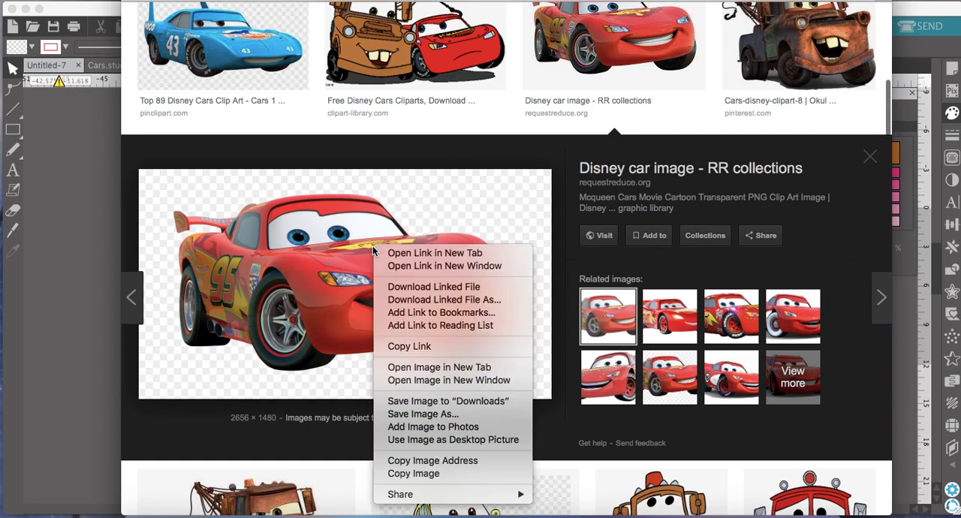
left_click(415, 474)
left_click(93, 276)
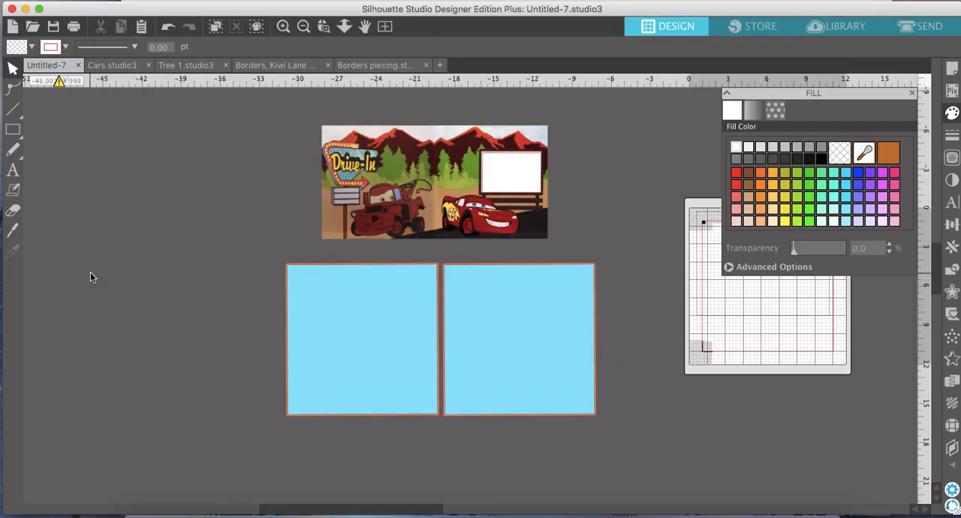
right_click(97, 267)
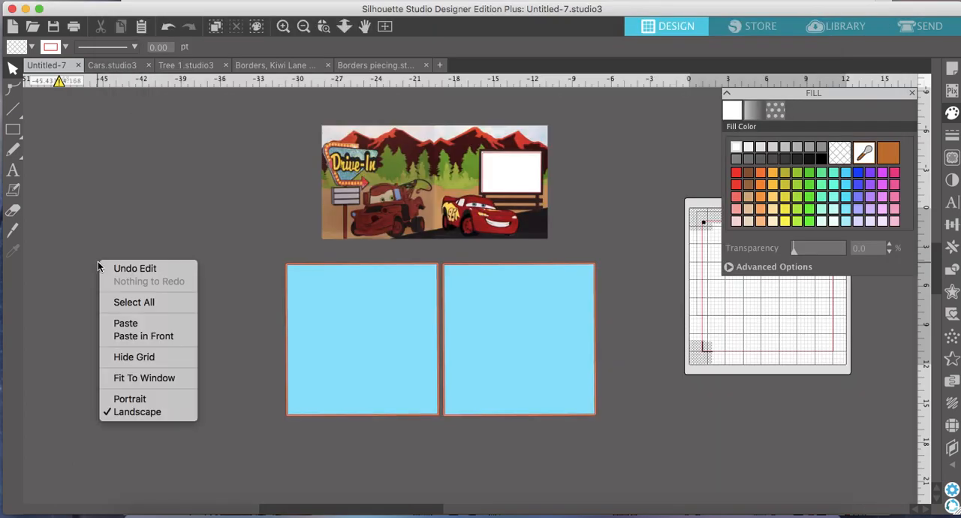
left_click(125, 324)
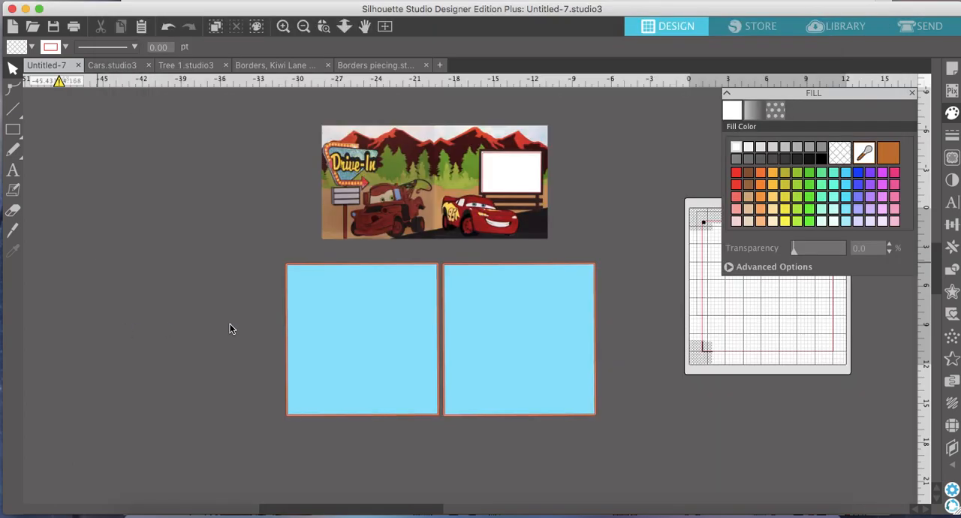
left_click_drag(541, 274, 221, 364)
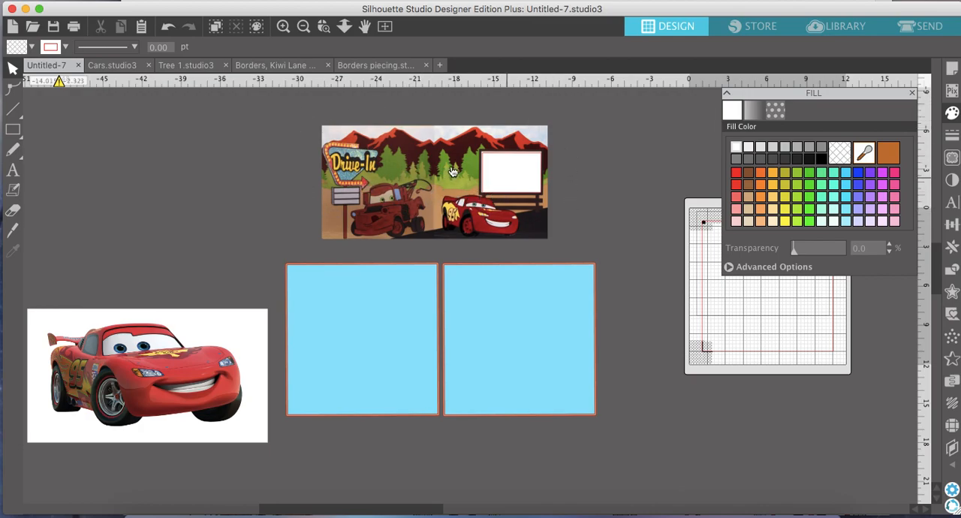
Scale the pasted car image down to about 10.18 by 5.67 in and position it next to the blue squares.
scroll(306, 263, "up", 4)
scroll(306, 263, "right", 5)
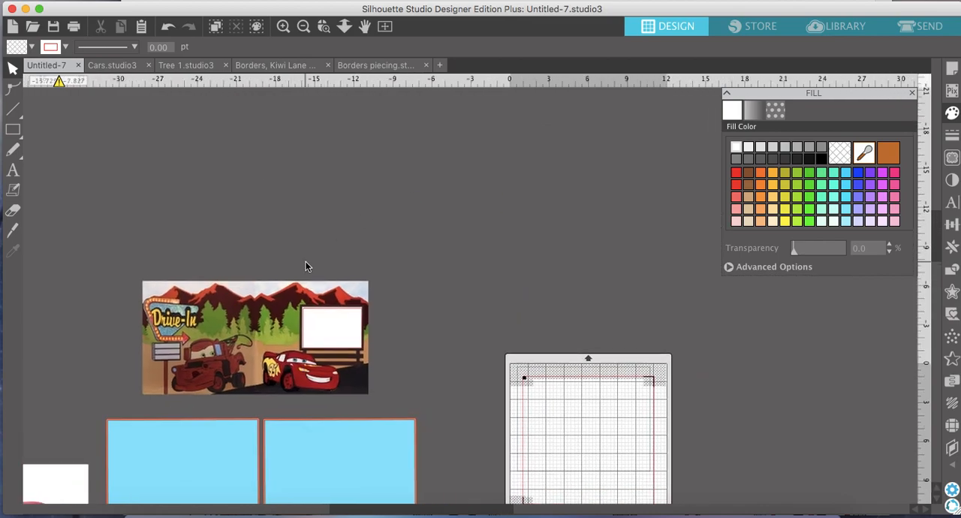
scroll(306, 265, "left", 9)
scroll(306, 264, "down", 5)
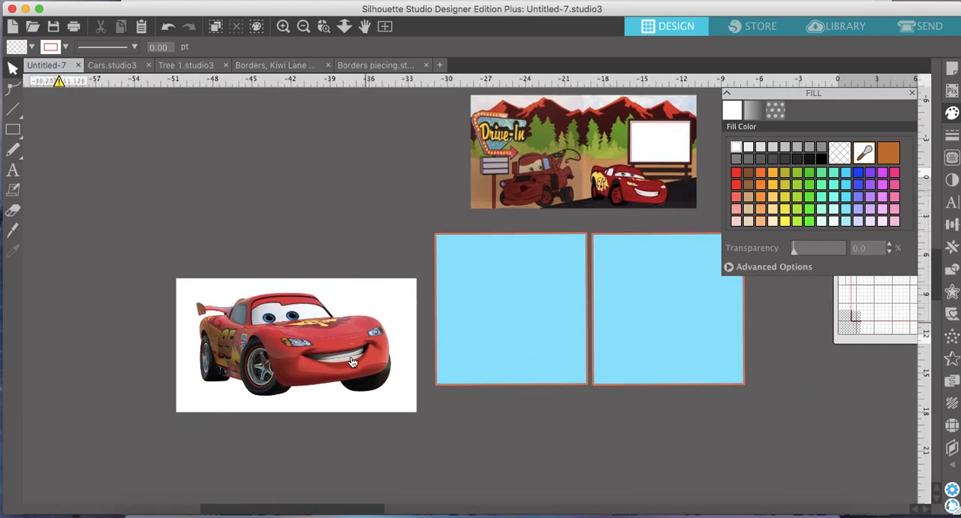
left_click_drag(347, 328, 343, 311)
left_click(342, 317)
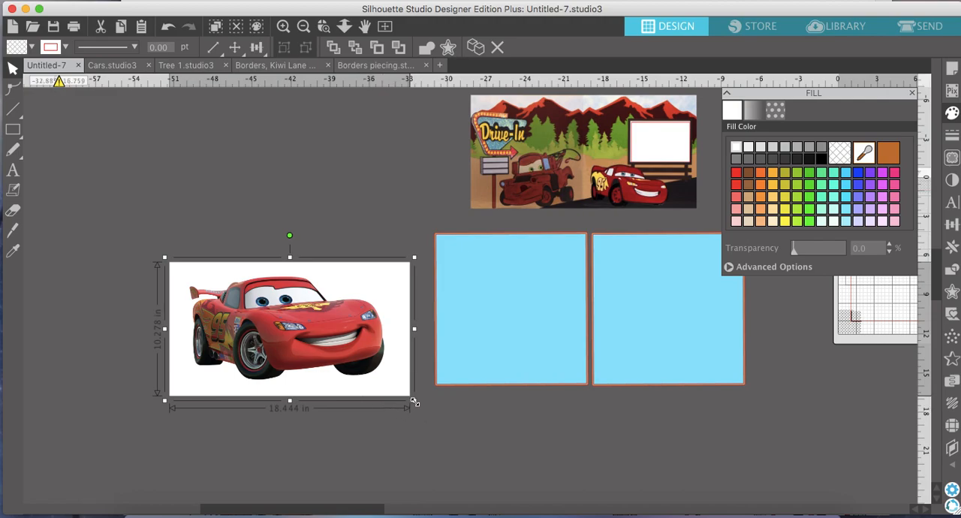
left_click_drag(412, 402, 300, 357)
left_click_drag(198, 289, 297, 319)
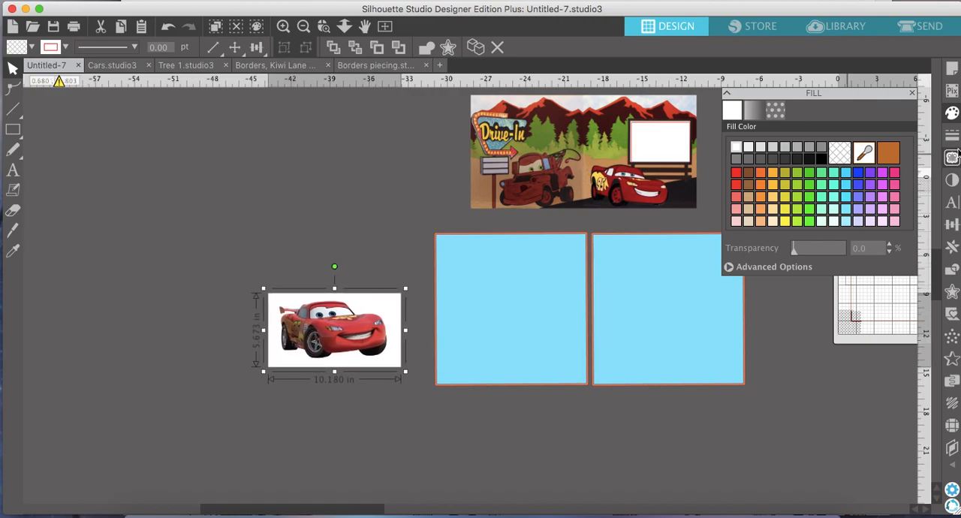
Trace and Detach the car from its image with a trace area around the whole picture and a 78% threshold.
left_click(952, 157)
left_click(803, 146)
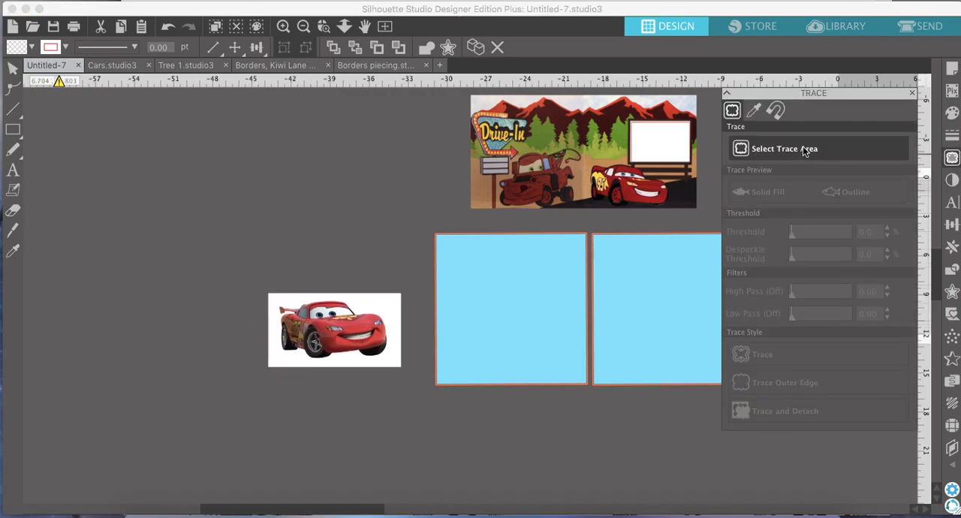
left_click_drag(242, 270, 417, 386)
left_click(284, 26)
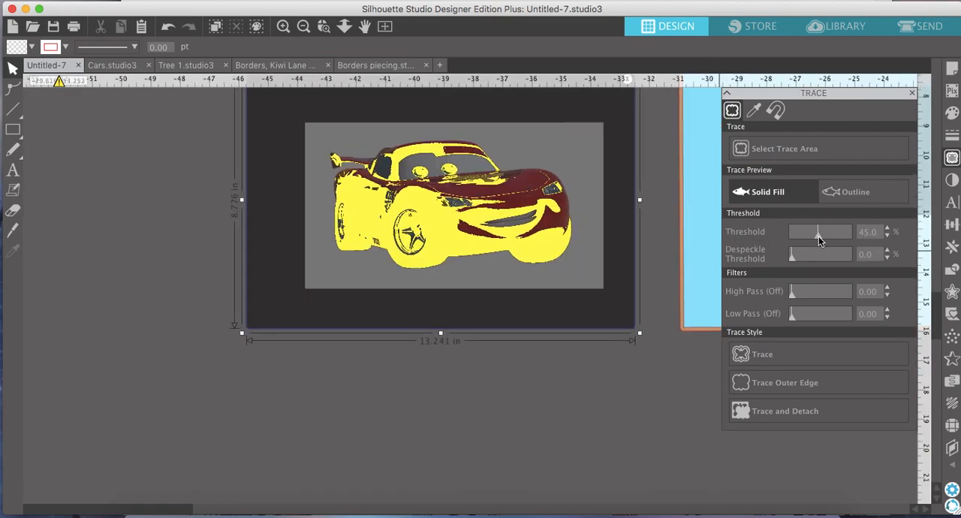
left_click_drag(819, 237, 838, 232)
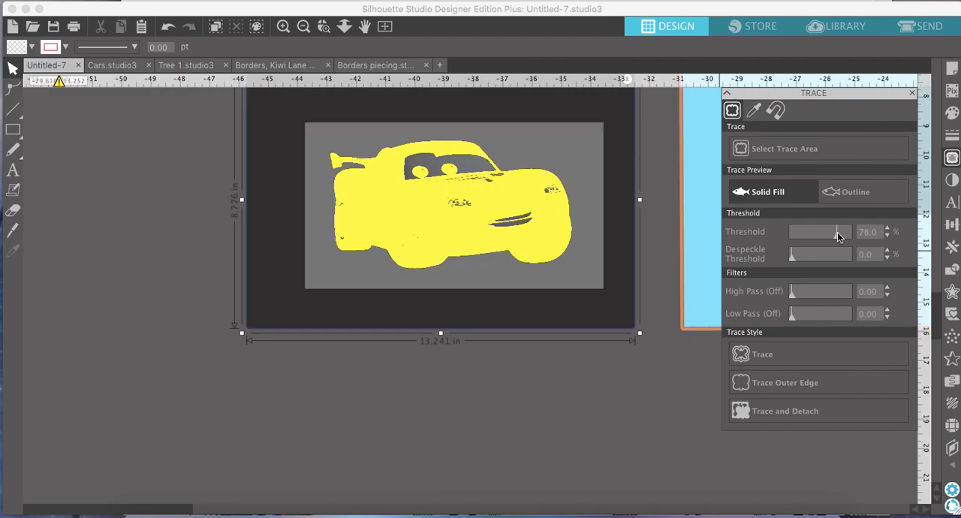
left_click(776, 411)
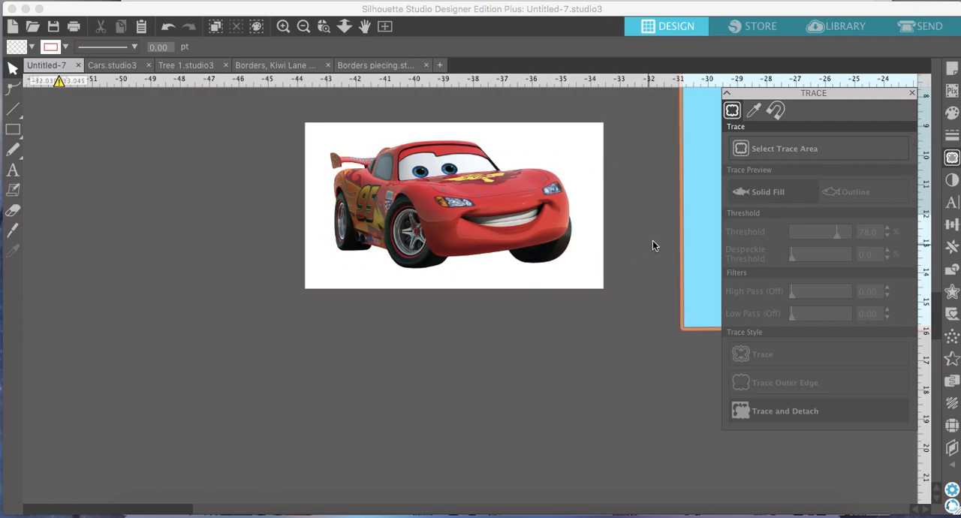
Separate the detached car from its leftover white background, delete the background and move the car back to the middle.
left_click_drag(517, 181, 135, 485)
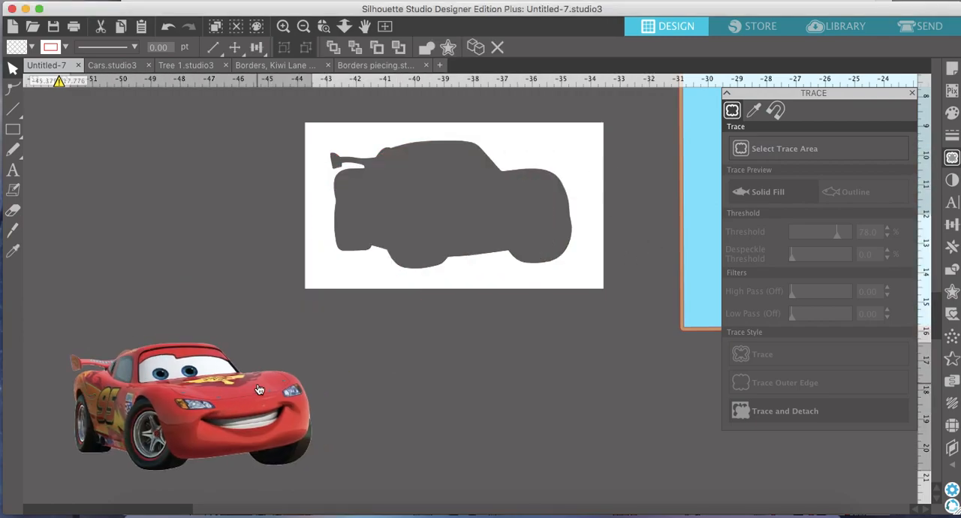
left_click(359, 270)
key("Delete")
left_click_drag(138, 421, 375, 261)
Trace and Detach the car cutout a second time with a trace area of about 10.5 by 5.93 in and a 77% threshold.
left_click(831, 146)
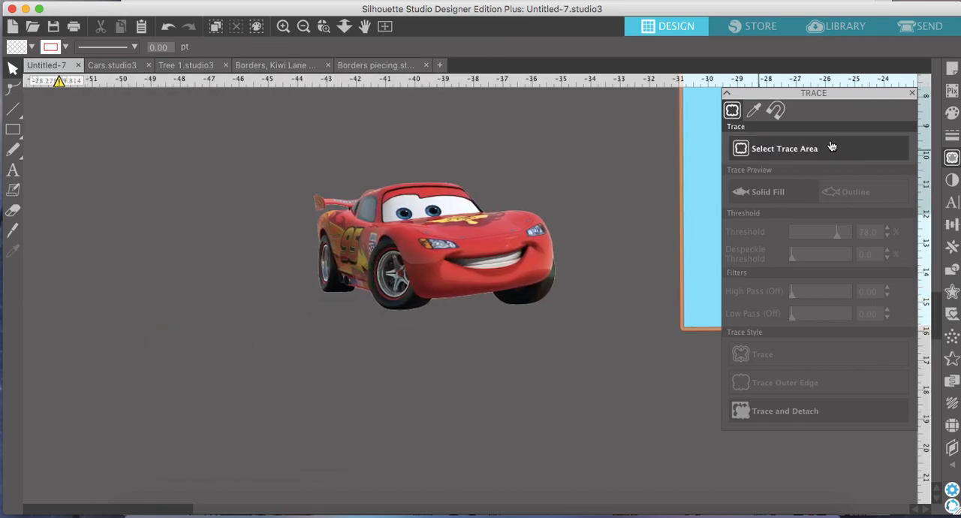
left_click_drag(277, 146, 585, 322)
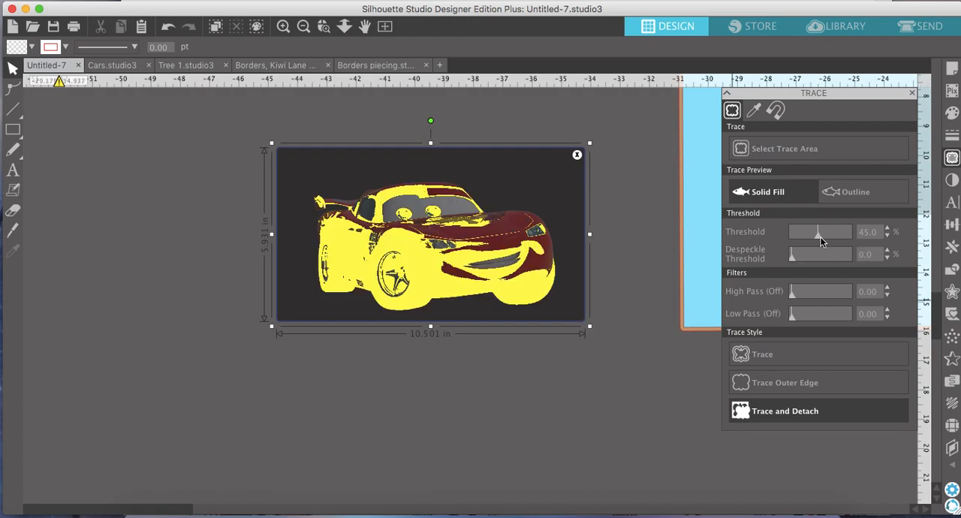
left_click_drag(820, 238, 838, 235)
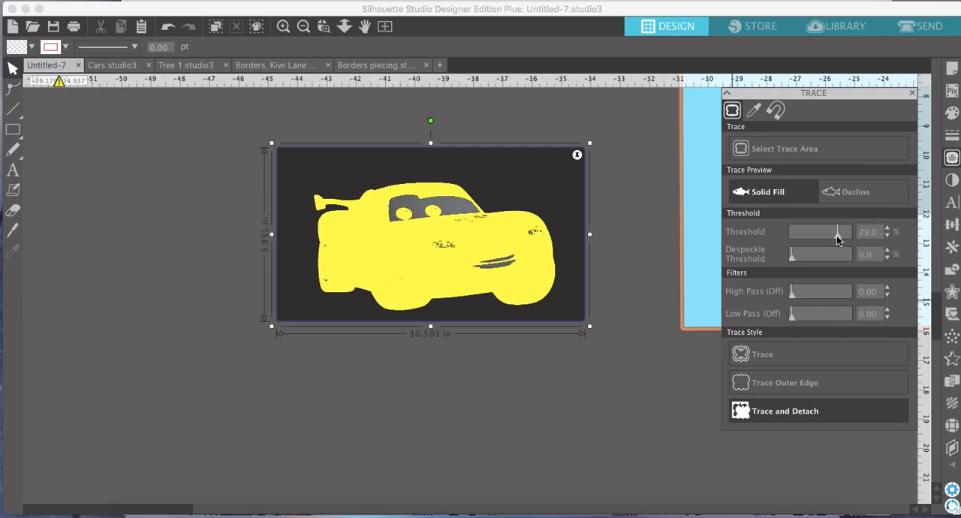
left_click(814, 410)
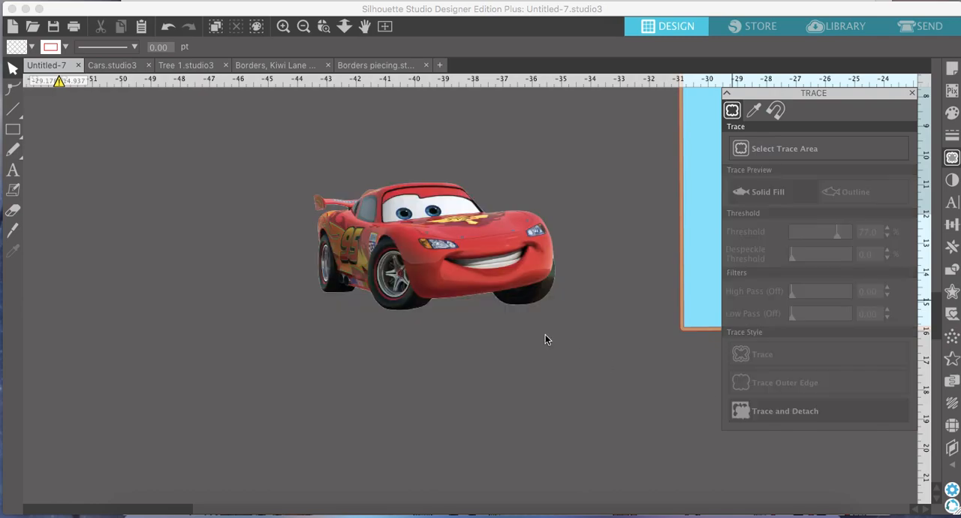
Move the retraced car aside, delete the leftover edge fragments and return the car to the middle.
mouse_move(534, 255)
left_mouse_down()
mouse_move(355, 261)
mouse_move(252, 320)
left_mouse_up()
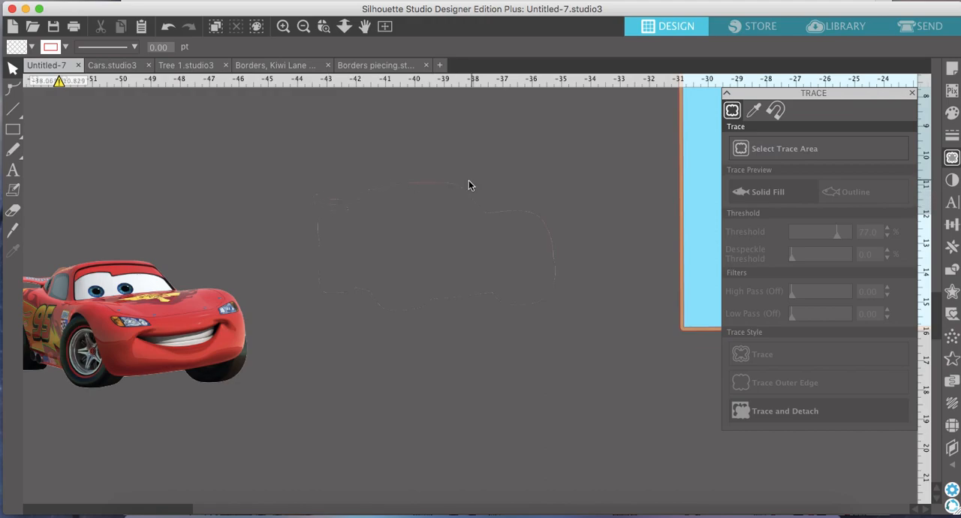
mouse_move(277, 139)
left_mouse_down()
mouse_move(500, 324)
mouse_move(579, 352)
left_mouse_up()
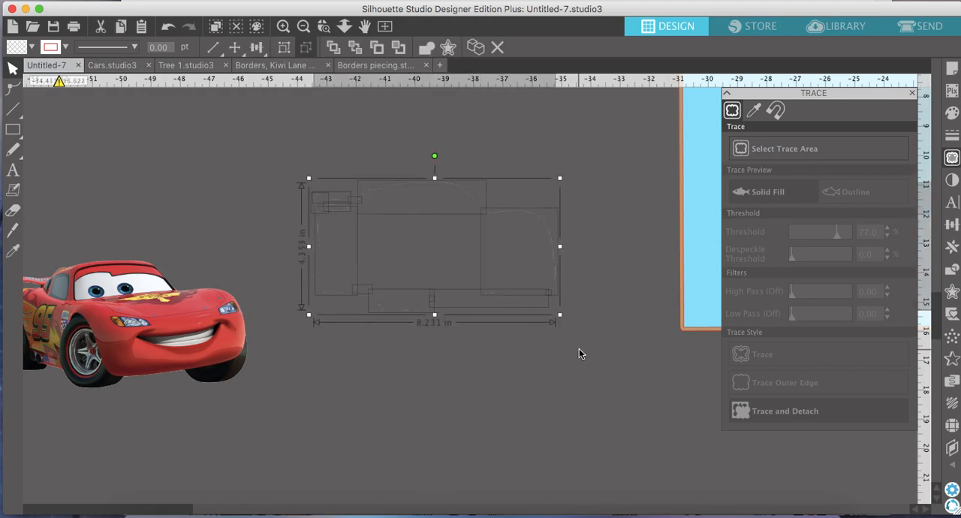
key("Delete")
left_click_drag(158, 311, 419, 249)
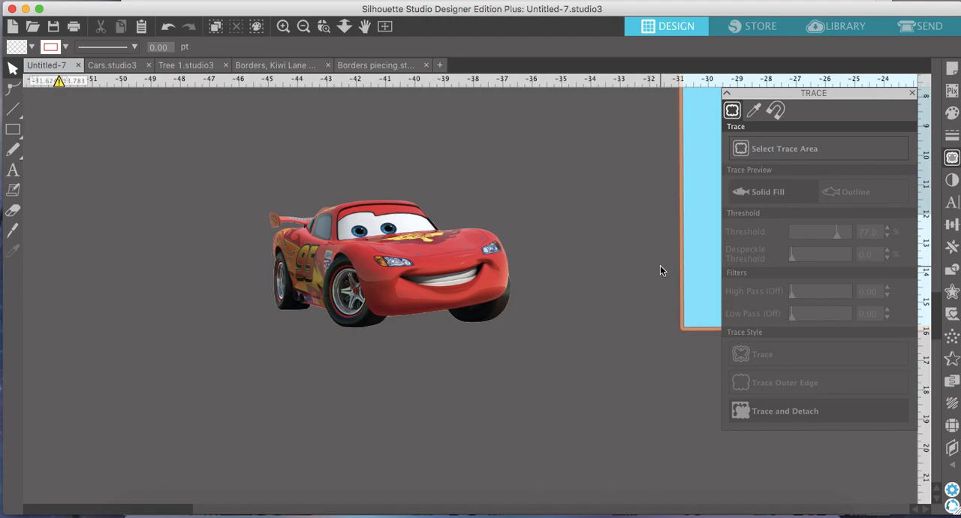
Apply an outer offset with rounded corners around the Lightning McQueen car cutout.
left_click(953, 292)
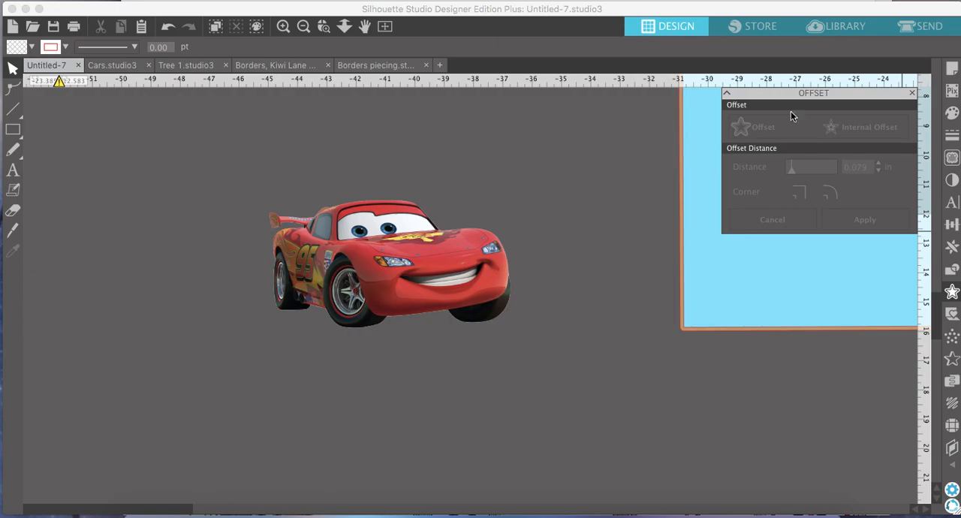
left_click(469, 256)
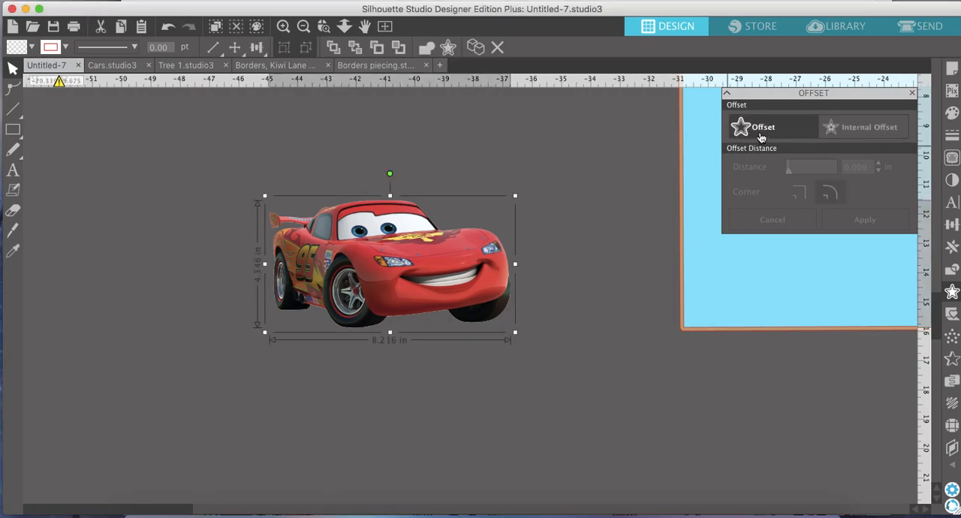
left_click(761, 136)
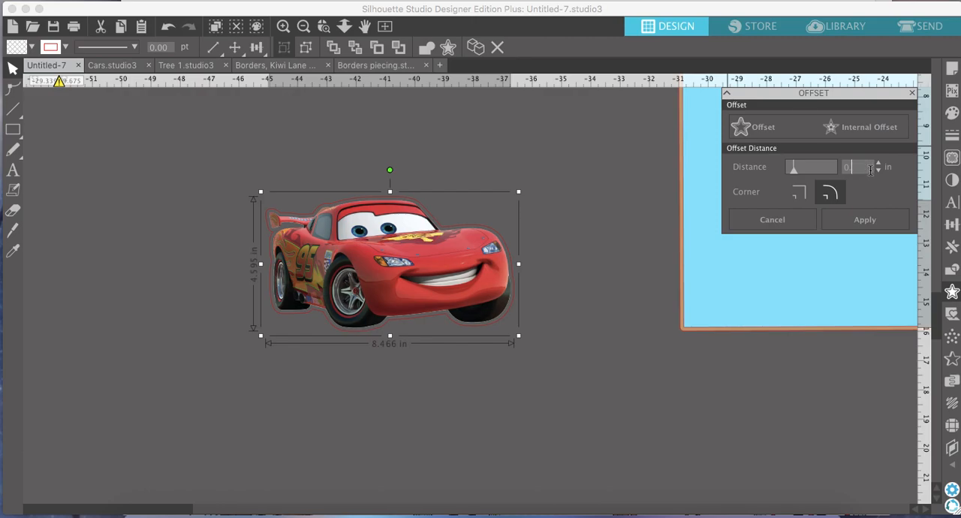
left_click(865, 221)
Fill the car's offset shape with white and deselect it.
left_click(953, 113)
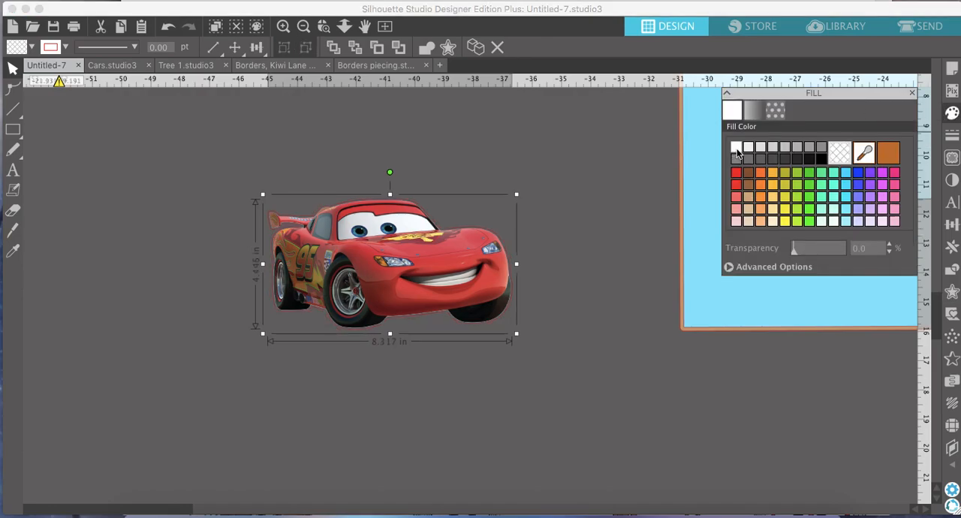
left_click(737, 148)
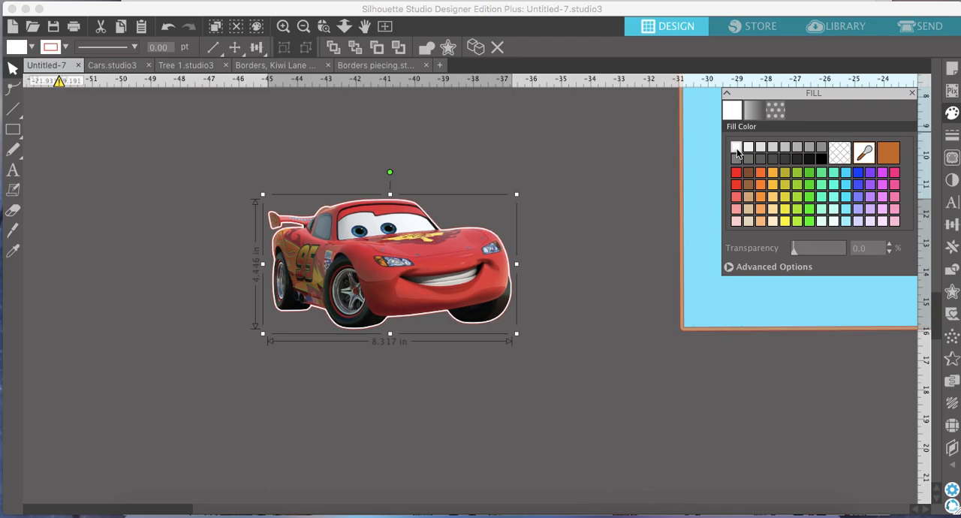
left_click(584, 227)
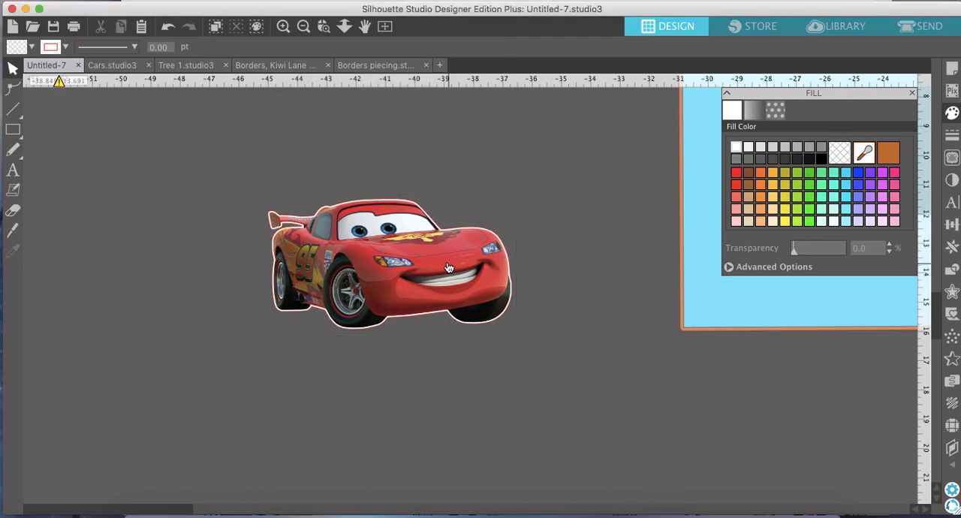
Duplicate the car cutout without its white offset and place the copy beside the outlined car.
left_click(385, 244)
left_click(483, 48)
left_click_drag(460, 262, 201, 263)
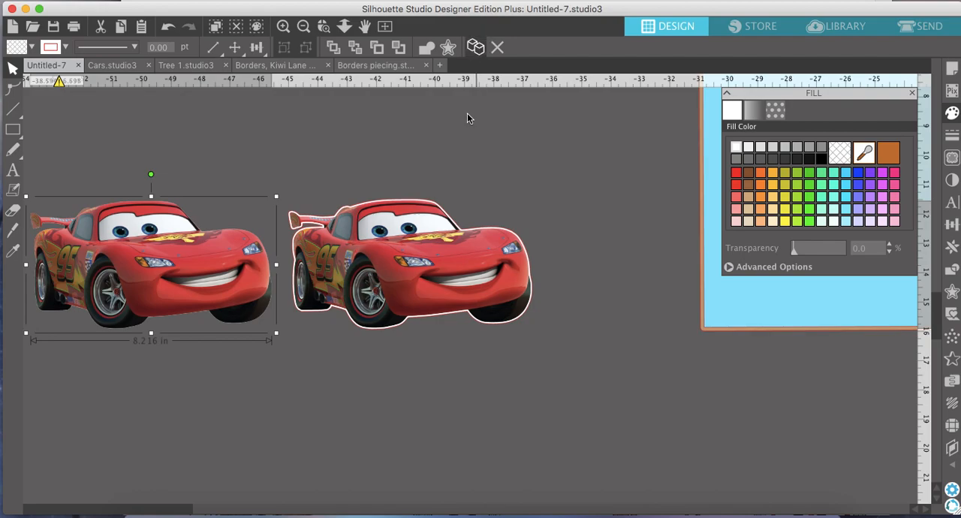
scroll(404, 211, "left", 3)
left_click_drag(272, 282, 281, 283)
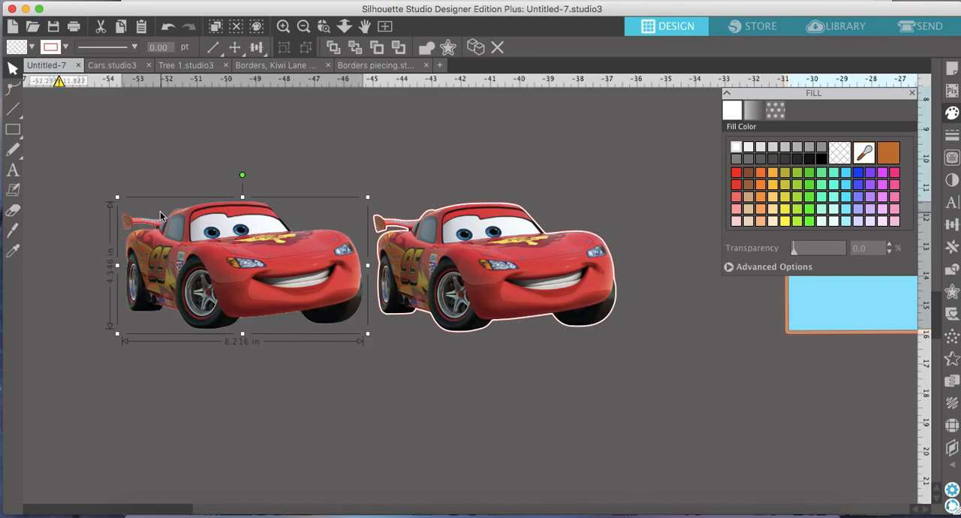
left_click(568, 391)
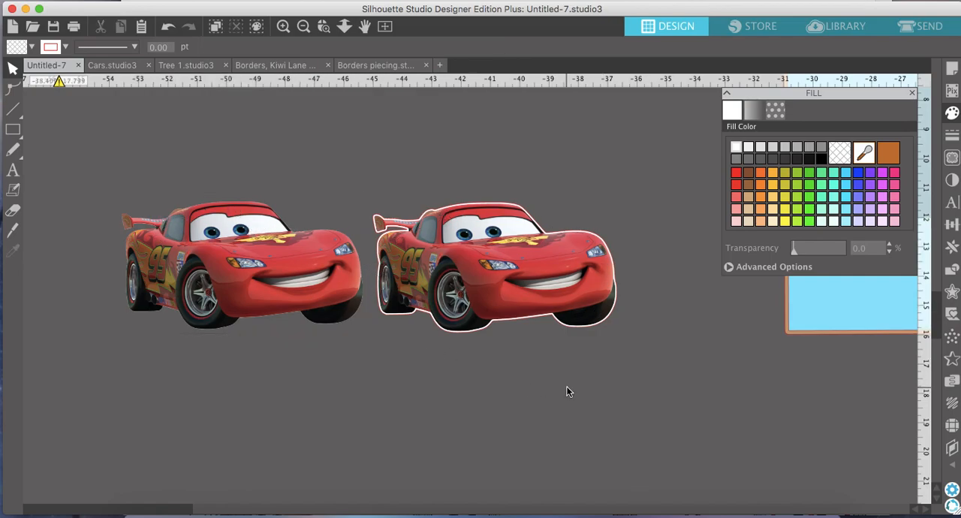
Group the outlined car with its white offset and move the group slightly down toward the plain copy.
left_click(542, 339)
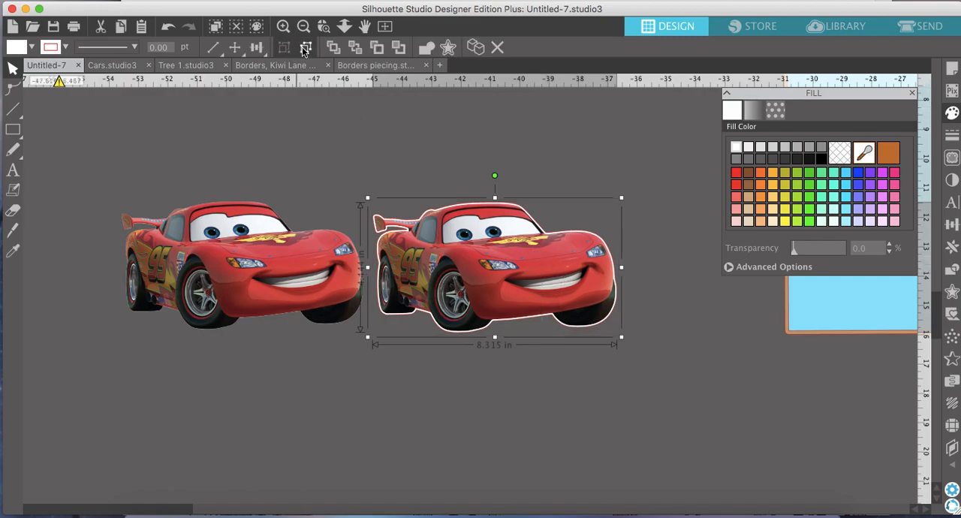
left_click_drag(494, 231, 485, 240)
left_click(316, 271)
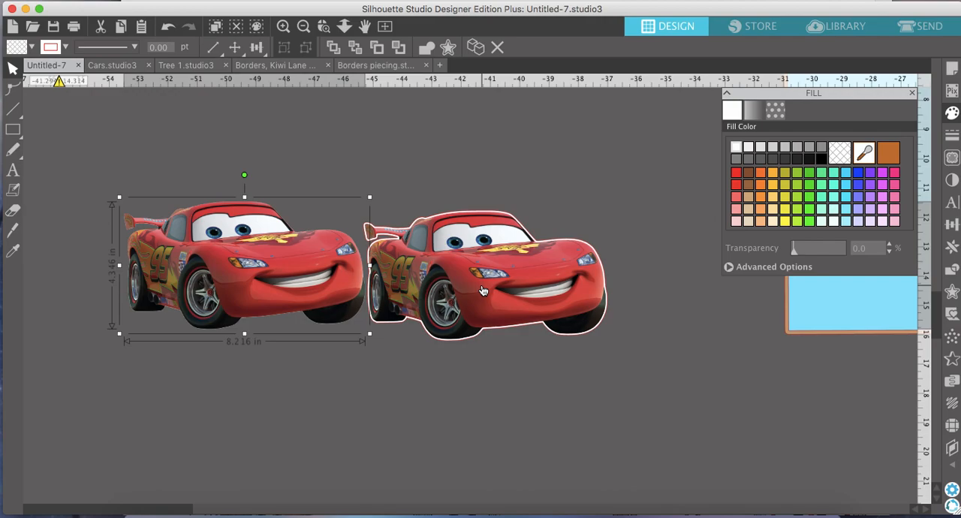
Examine the Drive-In reference picture and the two blank blue layout pages below it for the scene elements needed.
left_click(304, 28)
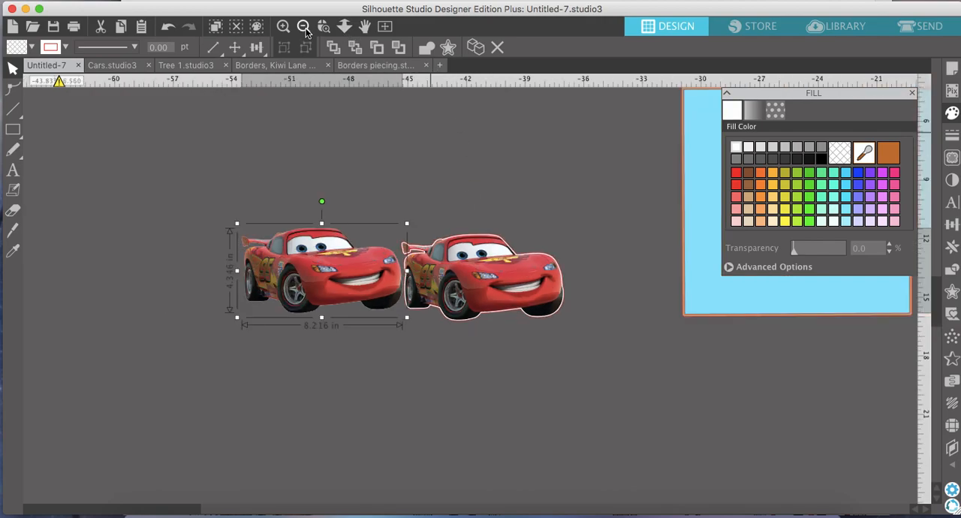
left_click(304, 27)
scroll(513, 177, "right", 5)
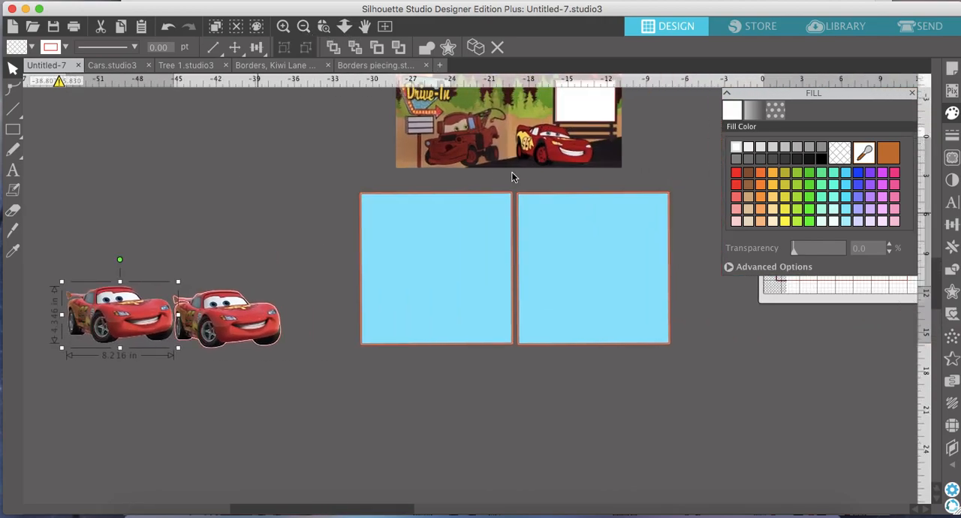
scroll(513, 177, "up", 3)
scroll(513, 178, "right", 3)
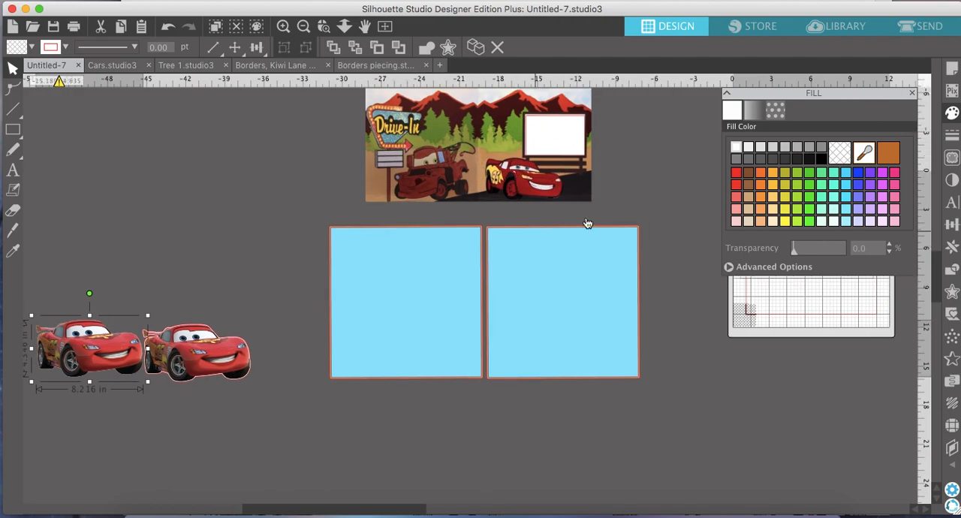
scroll(447, 163, "up", 2)
scroll(447, 163, "right", 1)
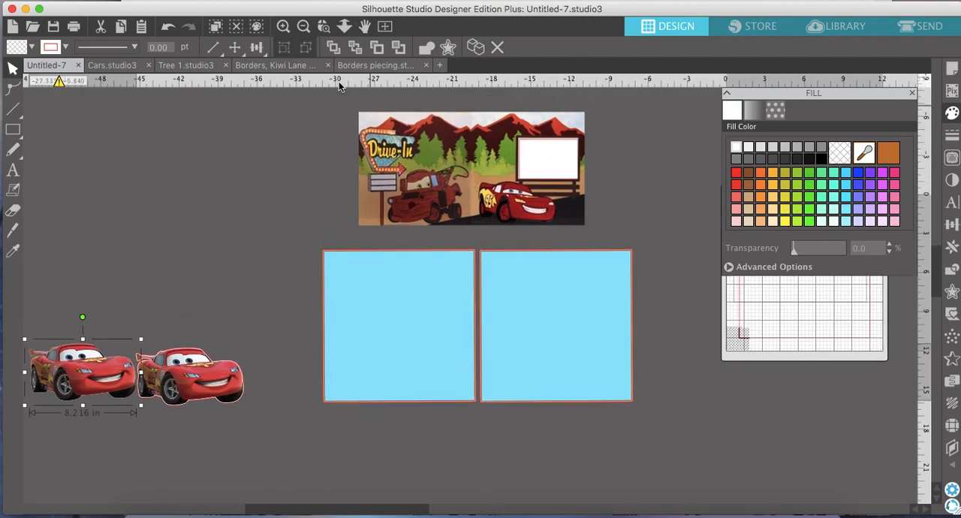
left_click(283, 28)
left_click(284, 28)
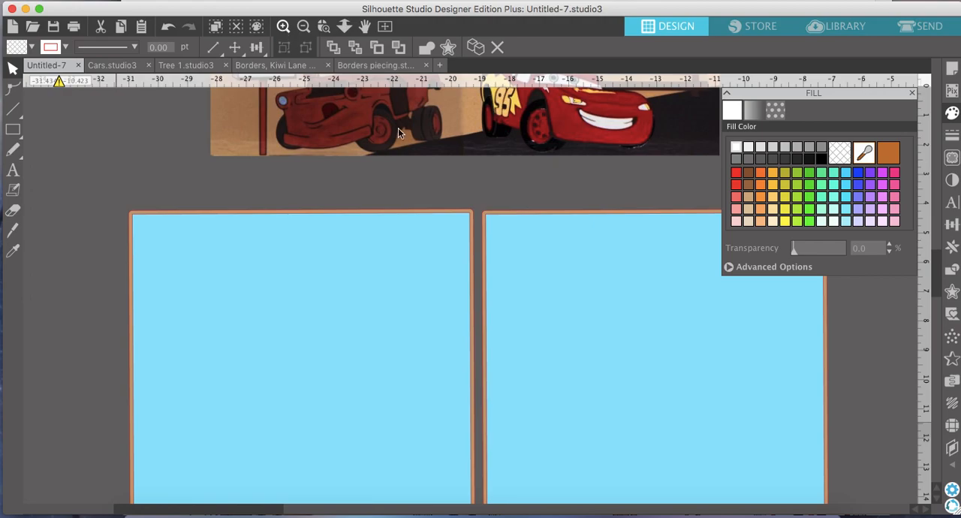
scroll(401, 135, "up", 6)
scroll(400, 134, "right", 3)
scroll(400, 135, "up", 5)
scroll(401, 135, "right", 1)
scroll(401, 134, "down", 2)
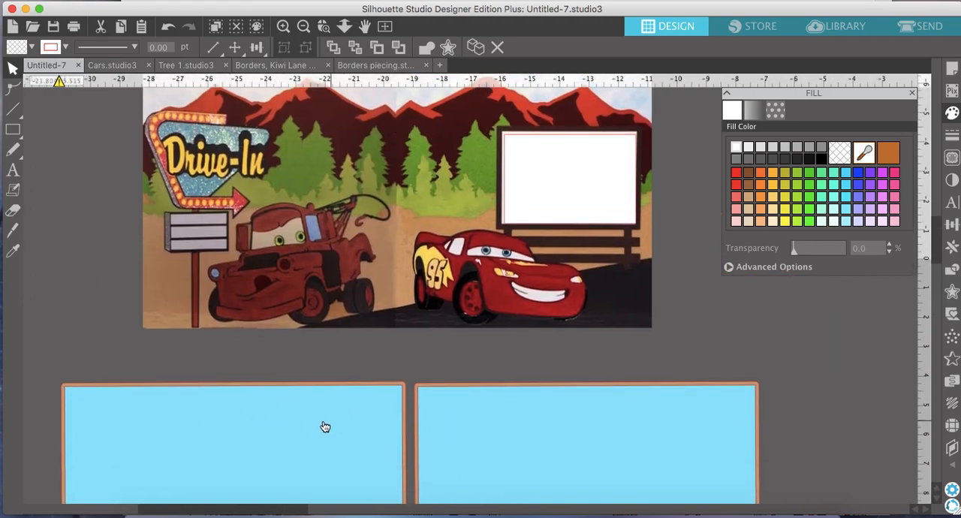
scroll(566, 423, "up", 2)
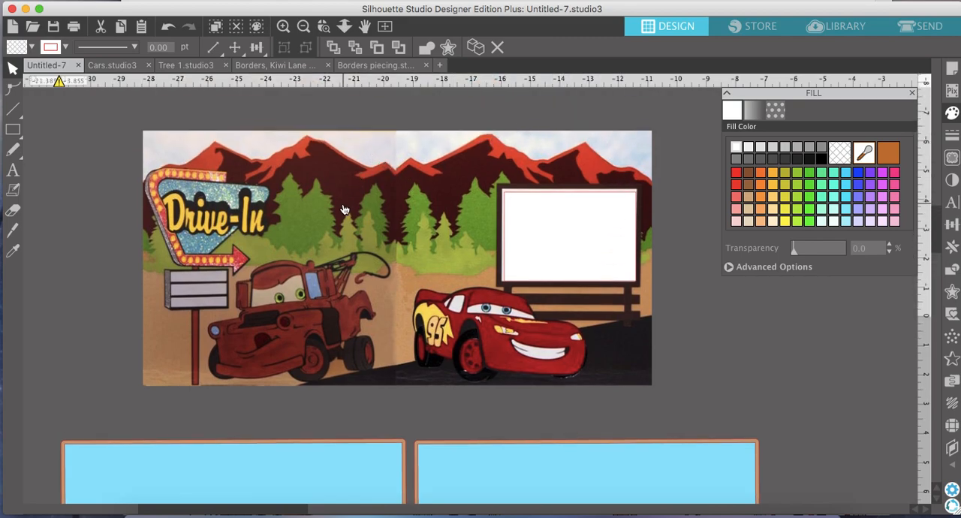
scroll(344, 206, "down", 1)
left_click(304, 26)
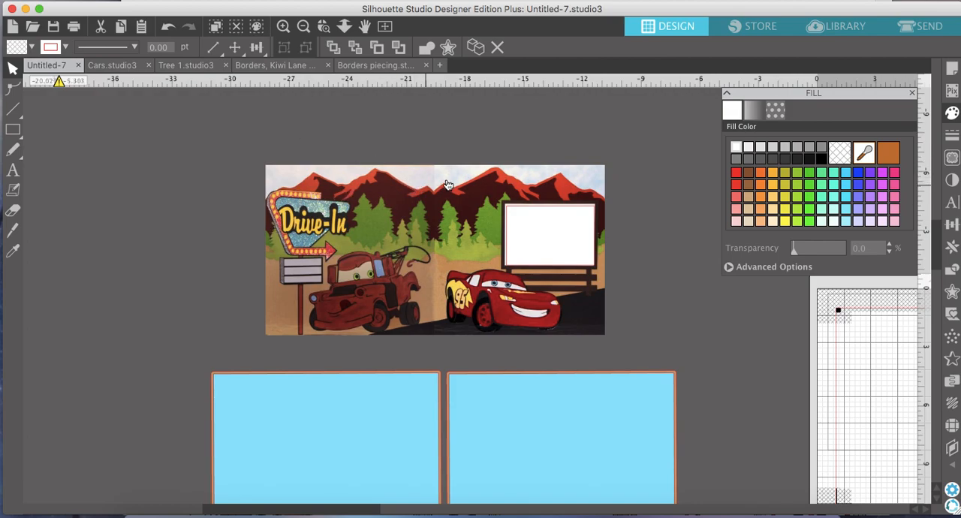
scroll(251, 250, "left", 5)
scroll(251, 250, "down", 2)
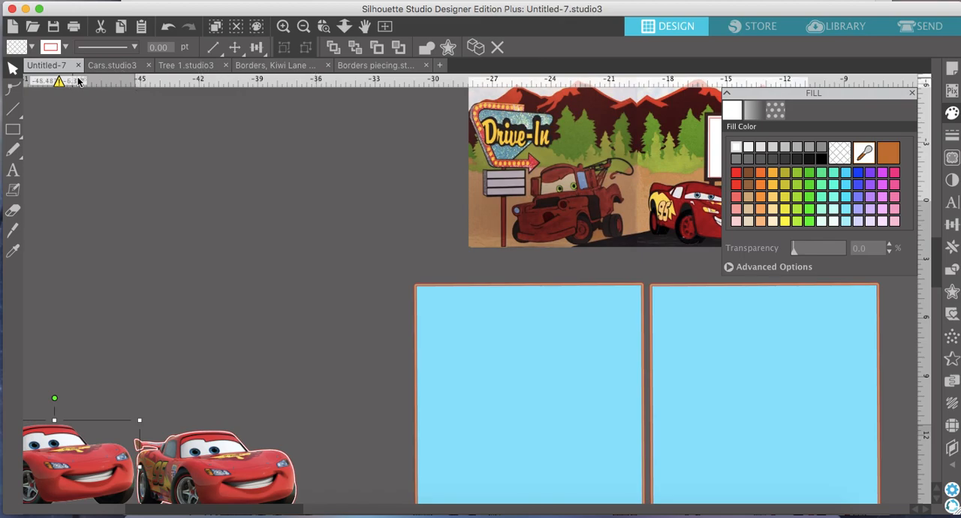
Switch to the Cars.studio3 document and look over its collected car, sign and mountain artwork.
left_click(115, 67)
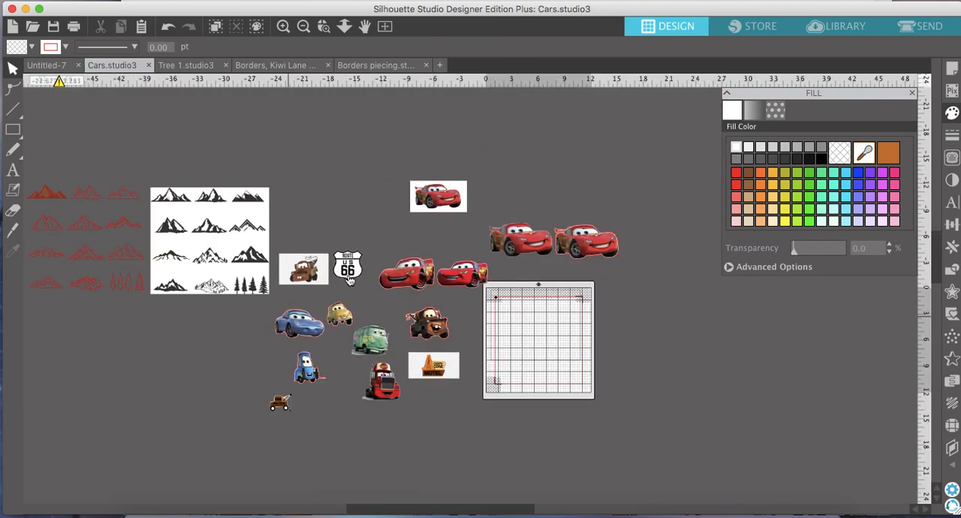
scroll(381, 279, "left", 5)
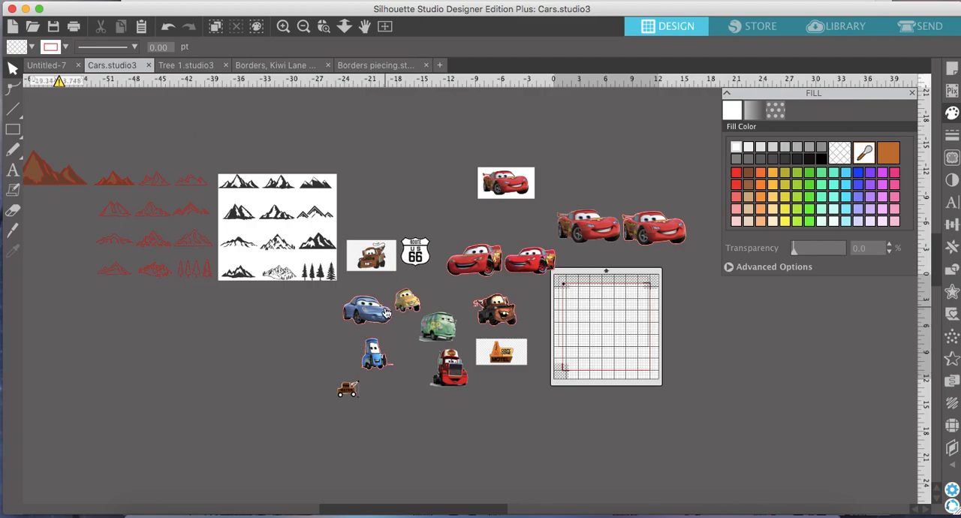
scroll(386, 313, "left", 5)
scroll(386, 314, "left", 2)
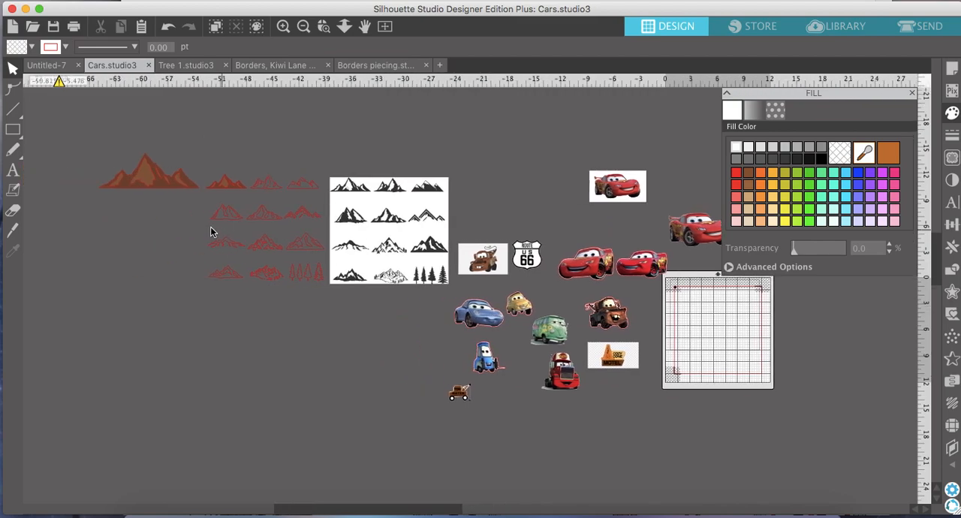
left_click_drag(360, 195, 364, 195)
key("Escape")
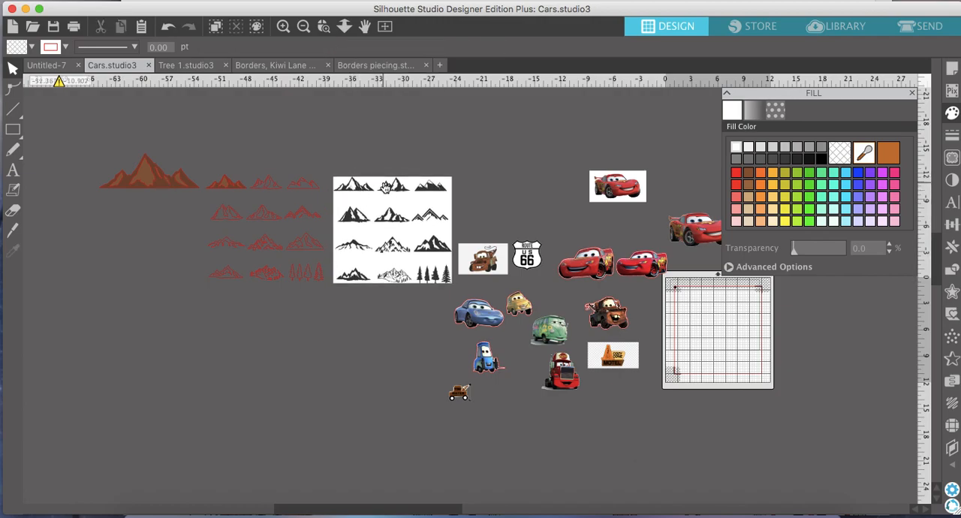
Set a trace area of about 5.49 by 3.47 in around the first mountain on the black silhouette sheet.
left_click(283, 25)
left_click(283, 26)
left_click(283, 26)
scroll(283, 176, "up", 5)
scroll(283, 177, "left", 5)
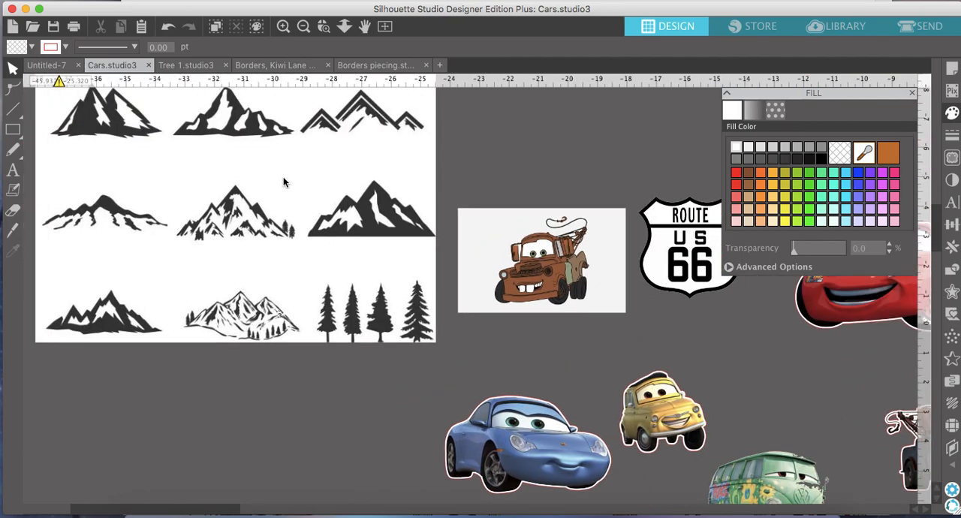
scroll(284, 180, "left", 3)
scroll(283, 180, "up", 1)
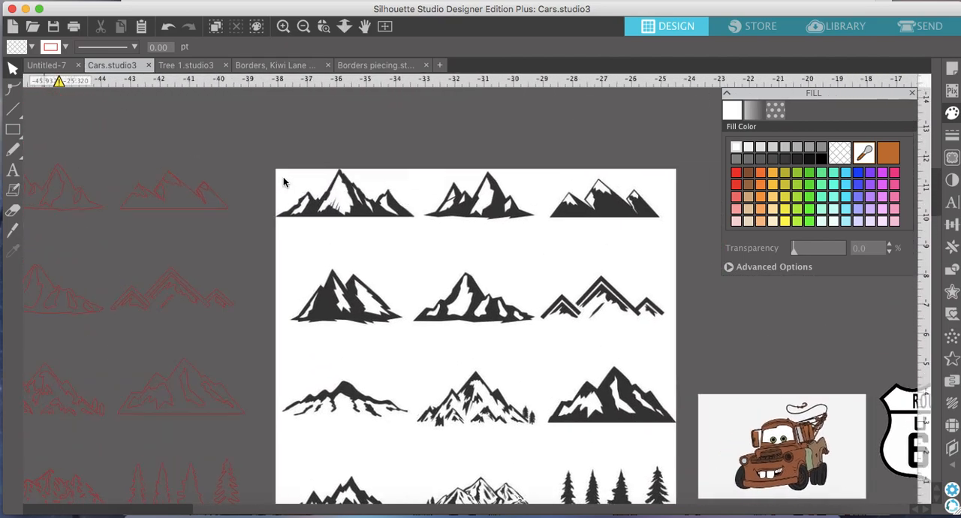
scroll(373, 221, "up", 2)
scroll(373, 221, "left", 1)
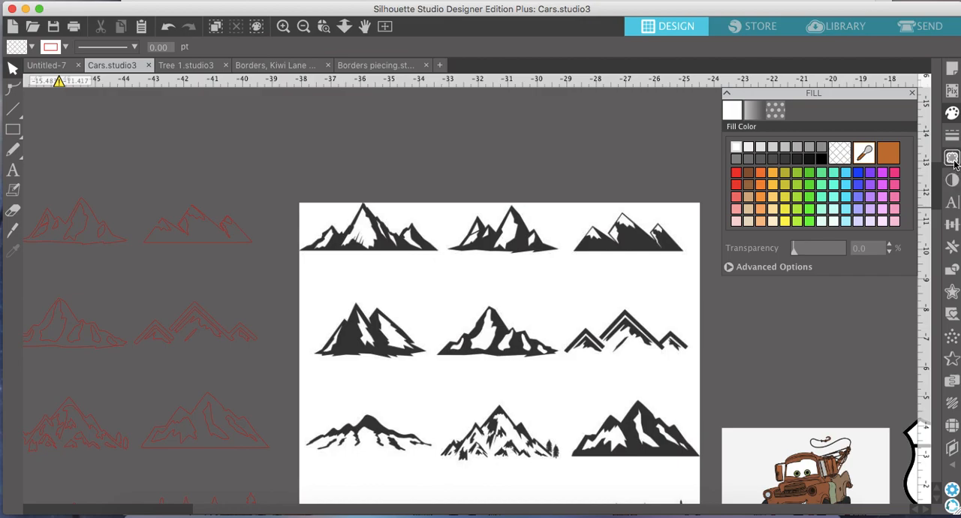
left_click(952, 159)
left_click(865, 150)
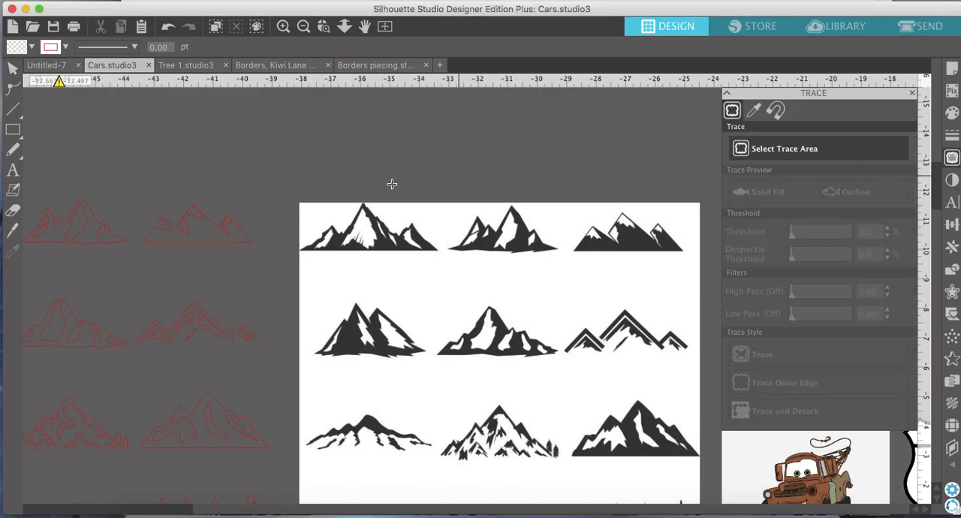
mouse_move(286, 178)
left_mouse_down()
mouse_move(392, 277)
mouse_move(449, 280)
left_mouse_up()
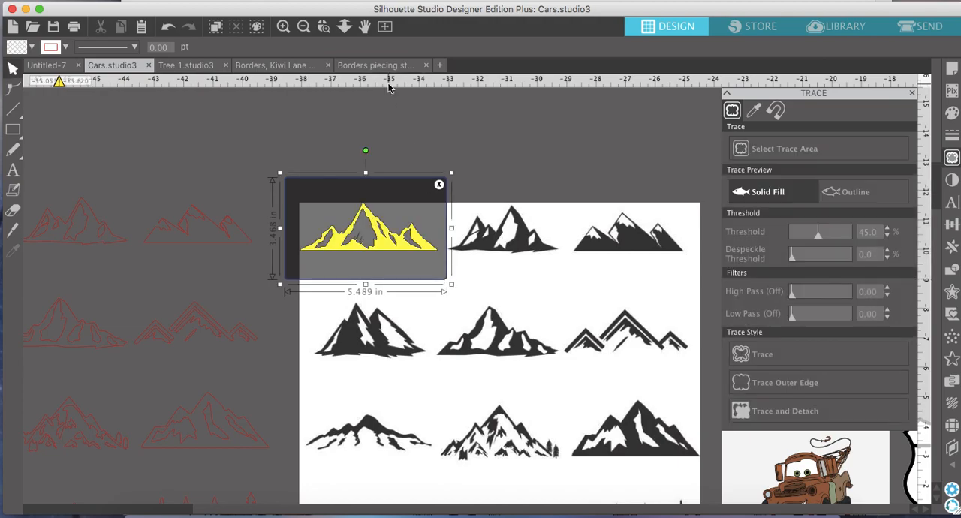
Trace the selected mountain with an 80% threshold using the standard Trace style.
left_click(283, 27)
left_click(283, 27)
scroll(302, 202, "left", 3)
scroll(302, 202, "up", 2)
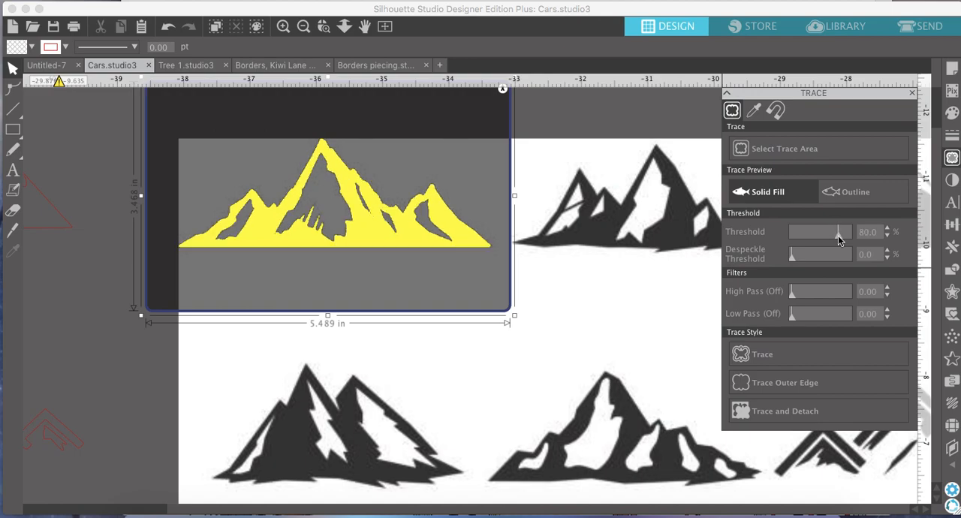
left_click(762, 356)
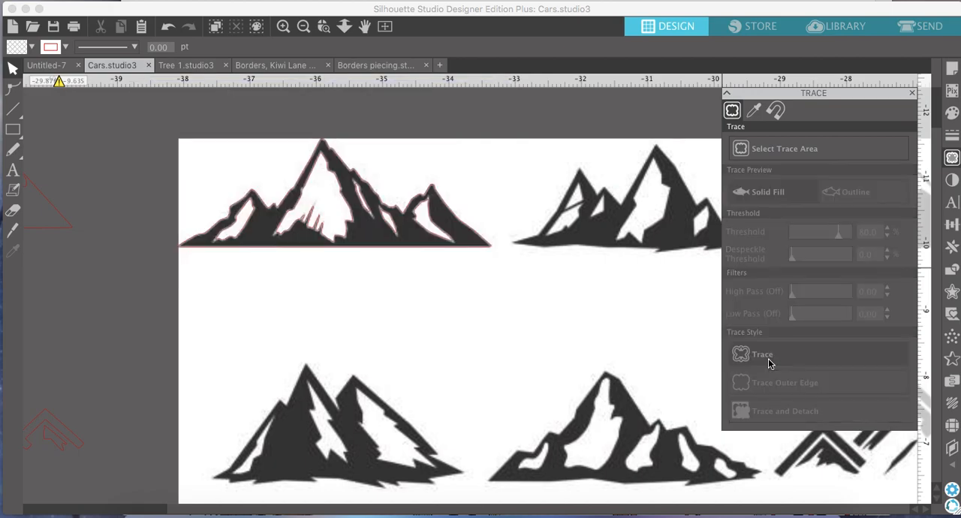
Shift the silhouette sheet down and move the new mountain trace off it into the empty space above.
left_click(304, 27)
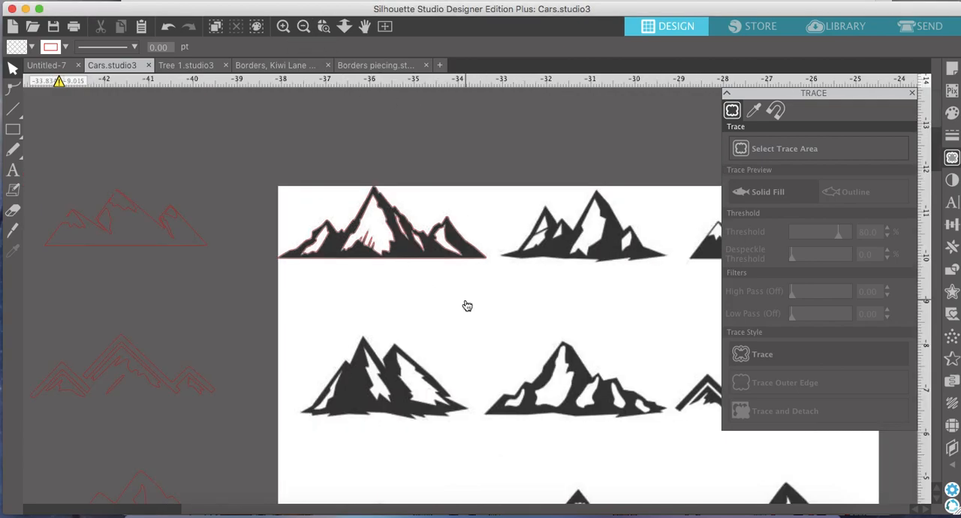
mouse_move(451, 266)
left_mouse_down()
mouse_move(390, 175)
mouse_move(450, 312)
left_mouse_up()
left_click(450, 238)
left_click_drag(454, 229, 435, 162)
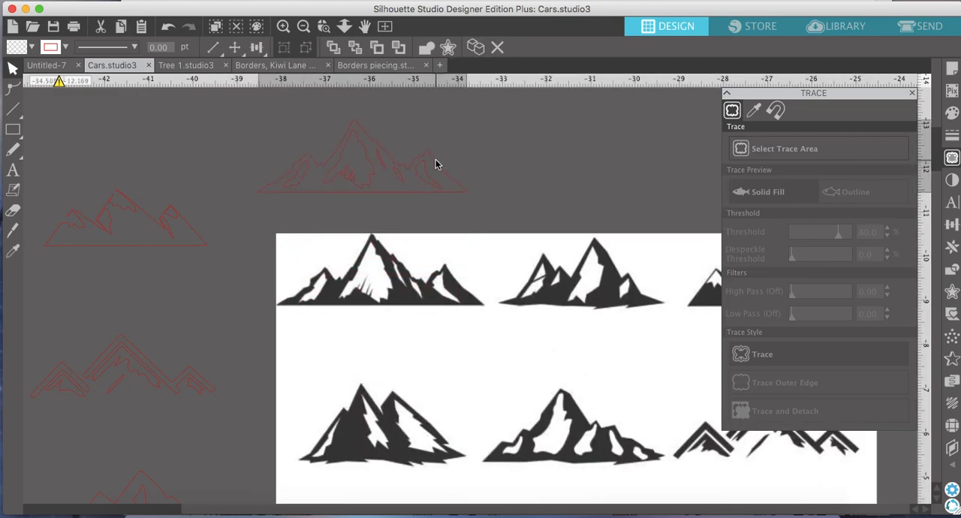
Release the compound path of the new mountain trace and move its outer outline clear of the inner detail shapes.
left_click(436, 161)
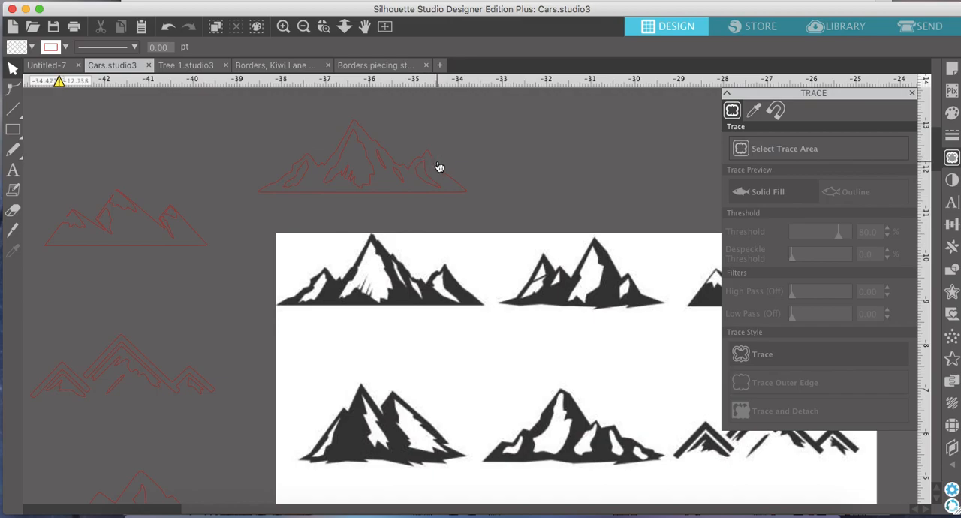
right_click(439, 167)
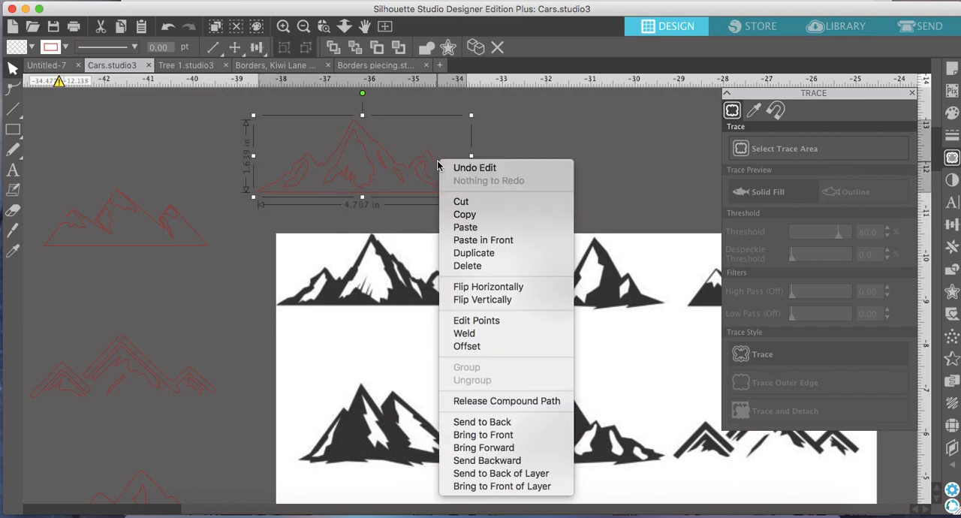
left_click(479, 401)
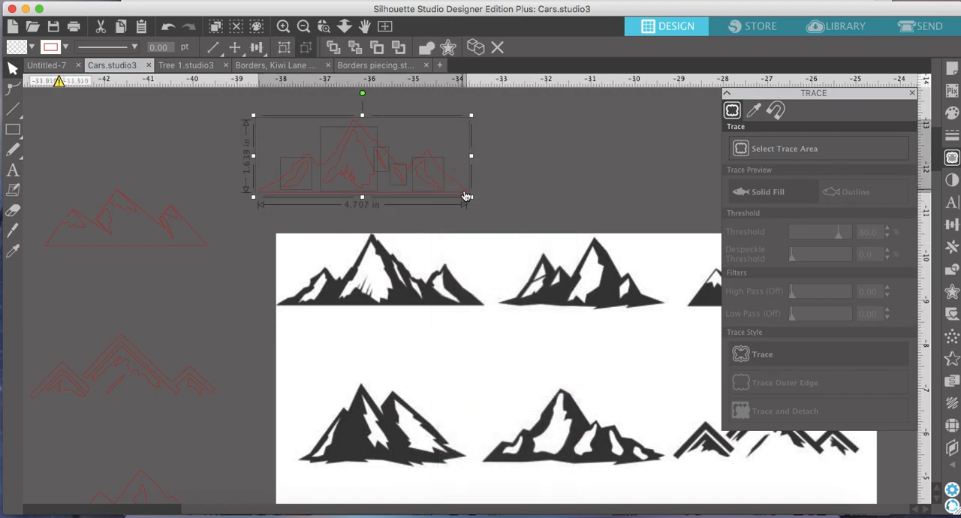
left_click(484, 207)
mouse_move(457, 187)
left_mouse_down()
mouse_move(736, 187)
mouse_move(662, 177)
left_mouse_up()
Fill the separated mountain outline with dark brown and all its inner detail shapes with a lighter brown.
left_click(952, 113)
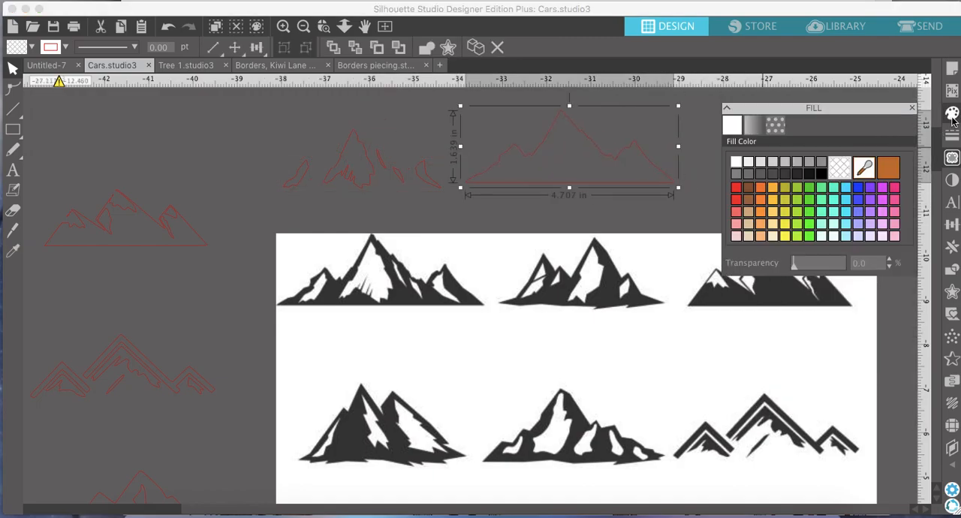
left_click(750, 173)
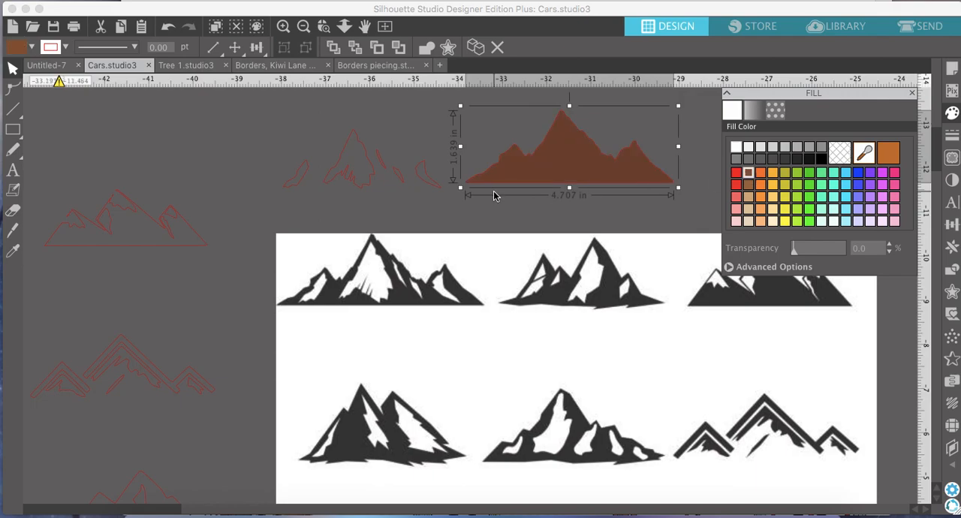
left_click(452, 212)
left_click_drag(451, 212, 271, 113)
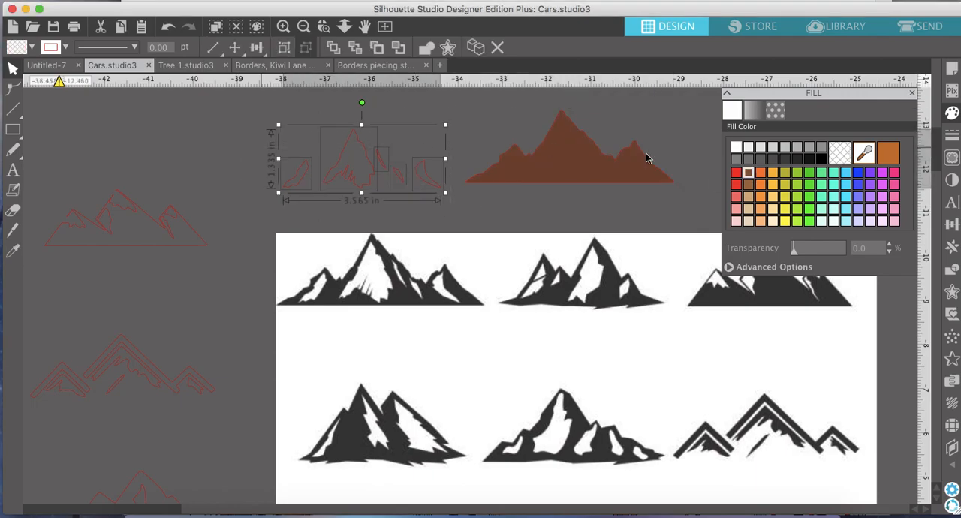
left_click(750, 186)
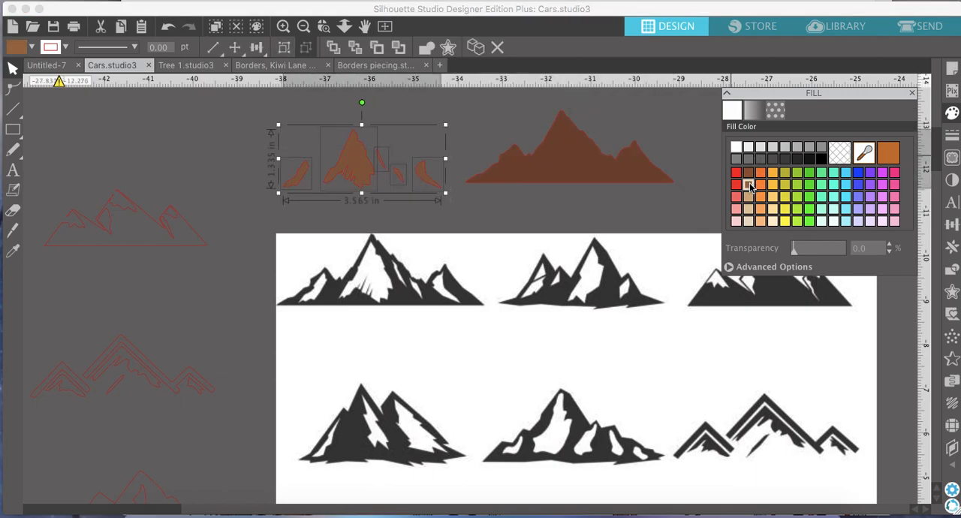
Move the dark brown mountain back underneath the lighter detail shapes and group all the pieces together.
left_click(627, 205)
left_click_drag(650, 181, 445, 186)
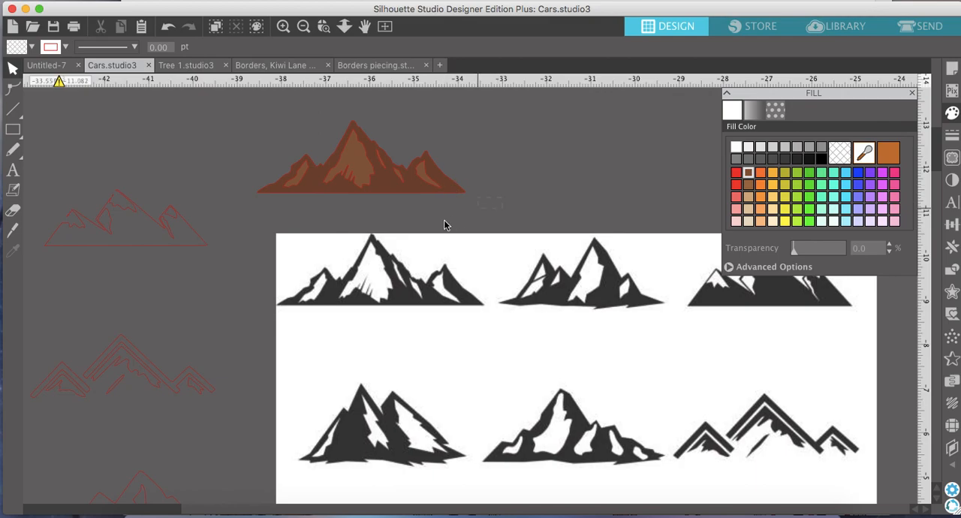
left_click(261, 190)
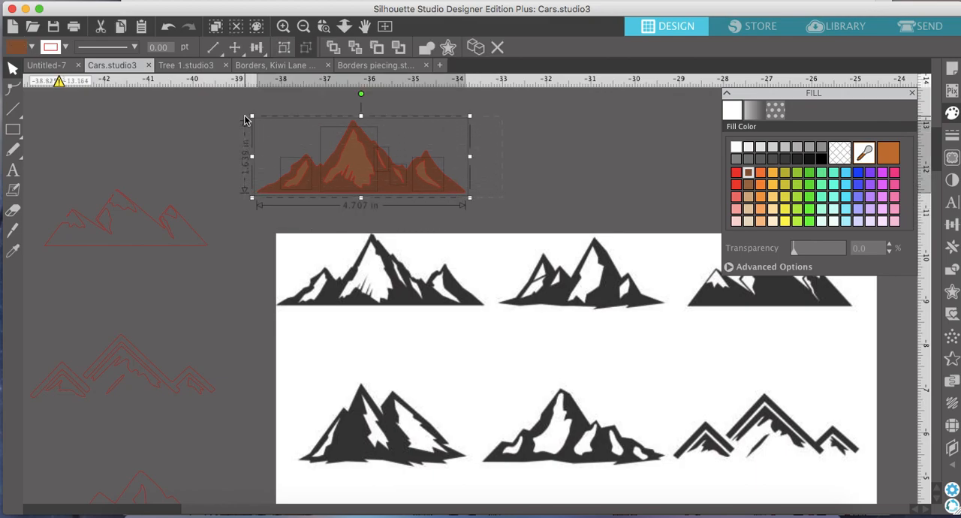
left_click(284, 48)
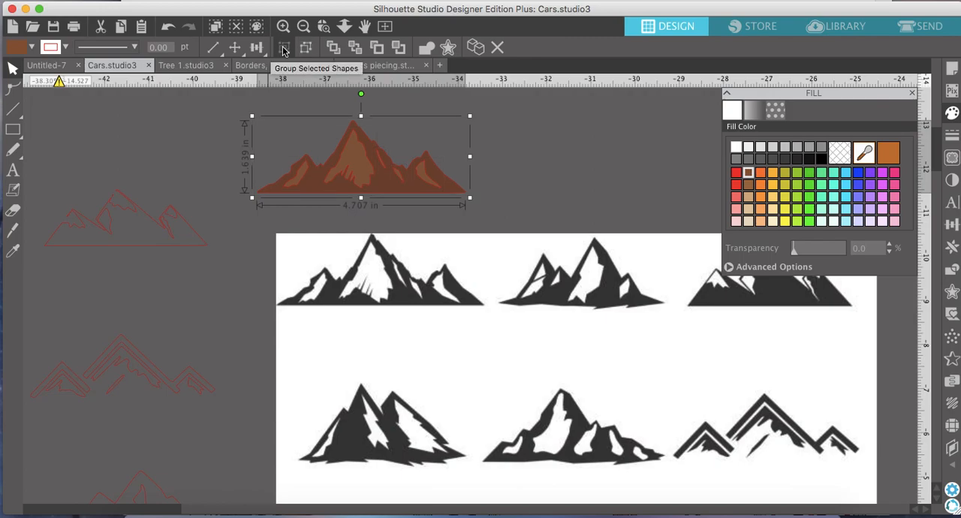
Copy the large brown mountain that sits beyond the rows of traced mountains.
left_click(303, 26)
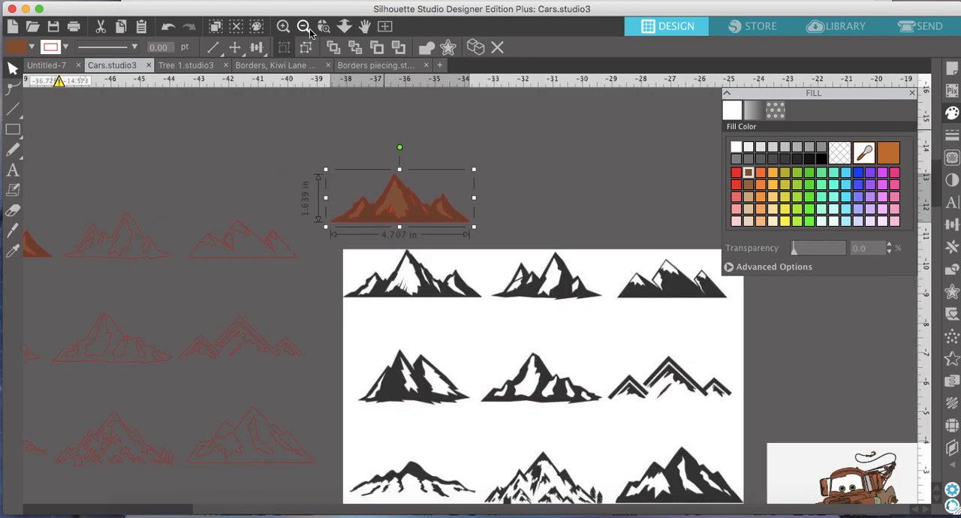
left_click(303, 26)
scroll(318, 253, "left", 10)
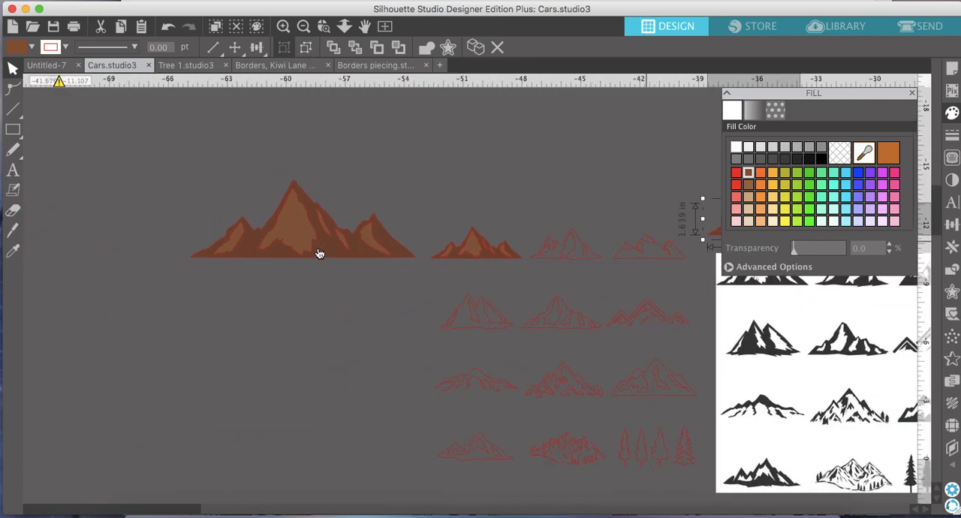
left_click(308, 230)
right_click(307, 230)
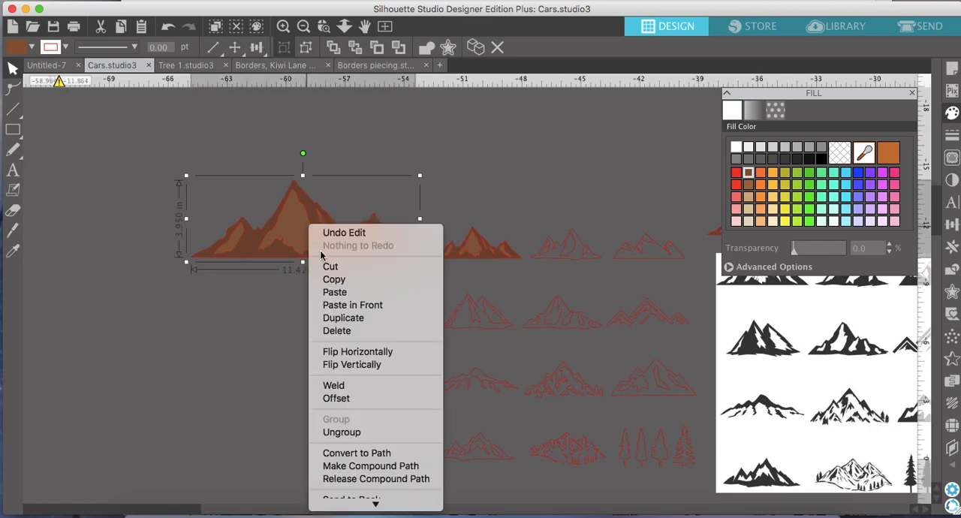
left_click(337, 283)
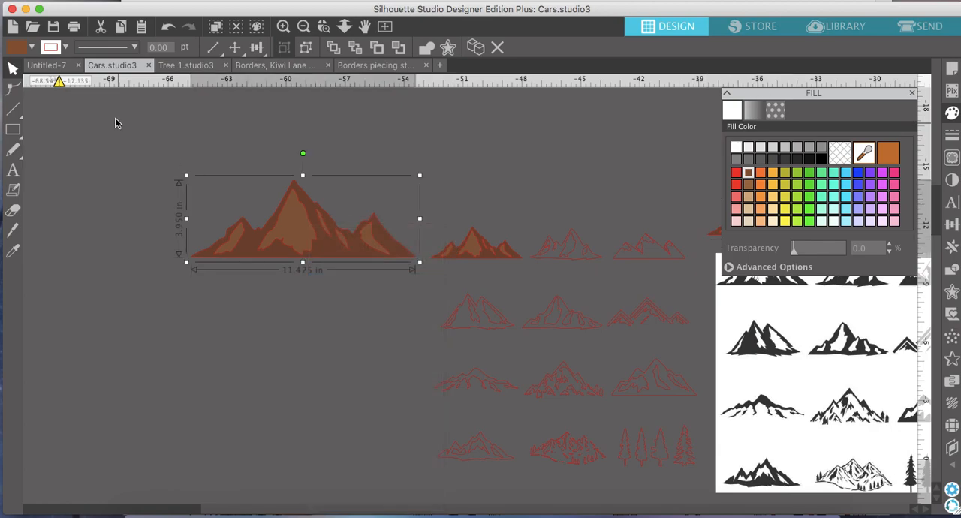
Paste the mountain into the Untitled-7 document and place it across the upper part of the first blue page.
left_click(47, 65)
scroll(341, 191, "right", 6)
scroll(341, 191, "down", 3)
scroll(341, 192, "left", 3)
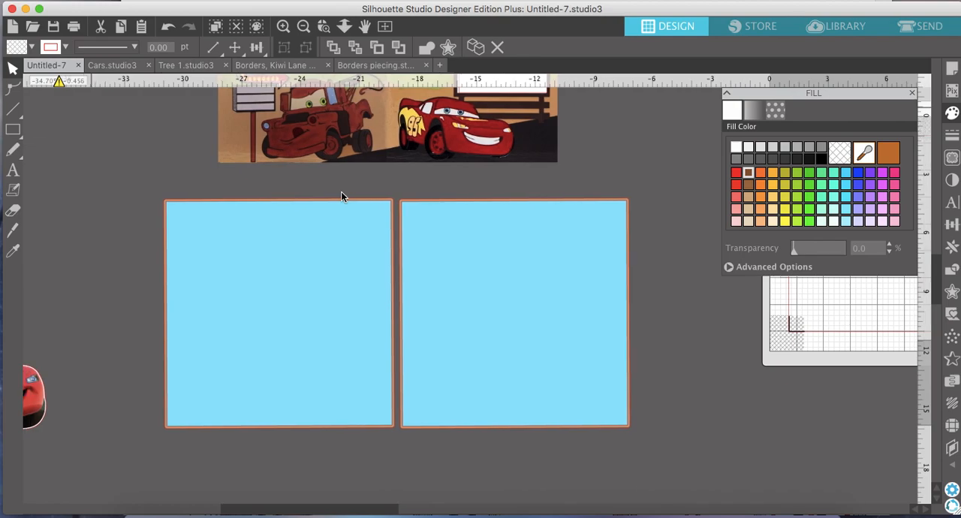
left_click(93, 118)
right_click(93, 123)
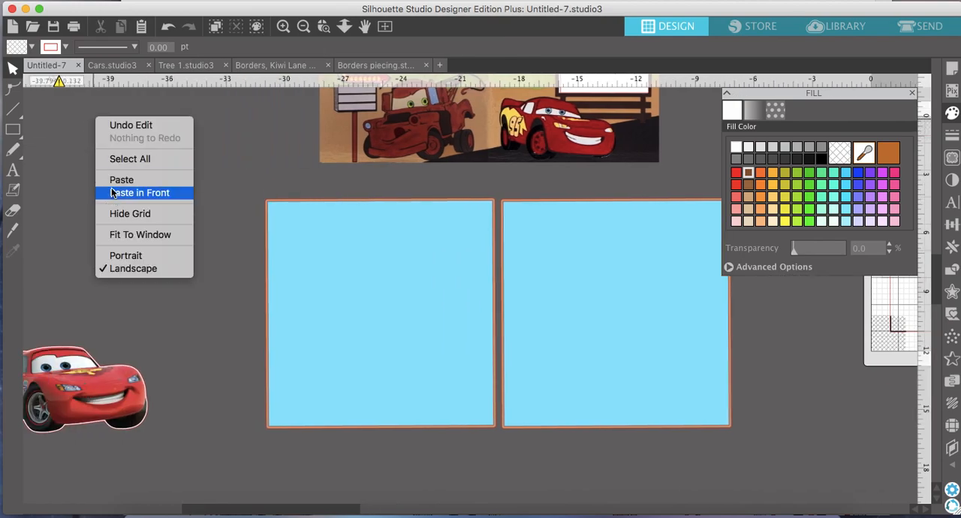
left_click(116, 179)
left_click_drag(531, 313, 404, 260)
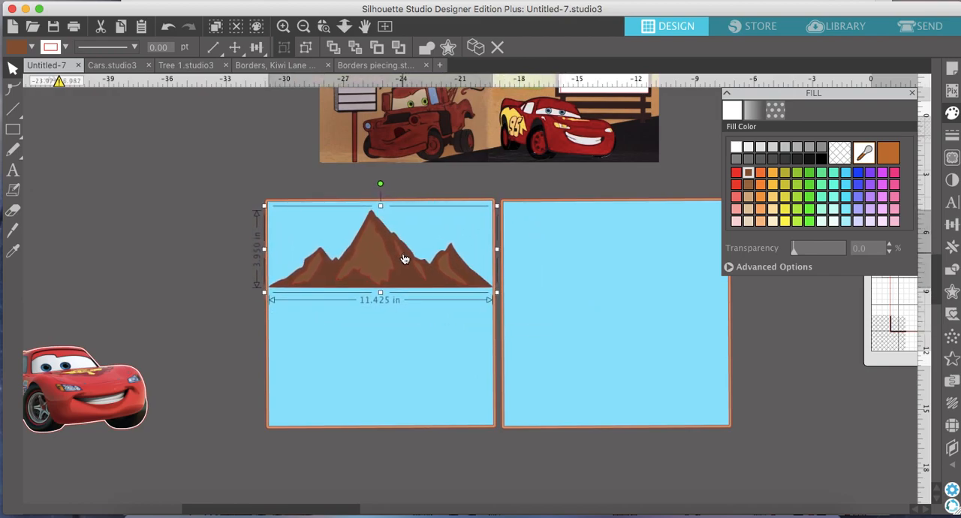
Duplicate the brown mountain and place the copy at the same height on the second blue page.
scroll(403, 251, "right", 3)
scroll(403, 251, "up", 5)
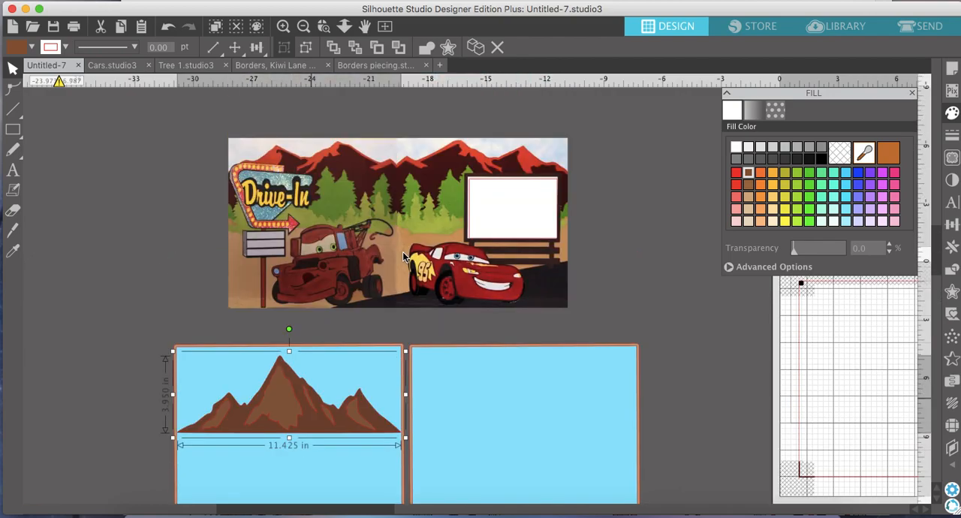
scroll(403, 252, "down", 1)
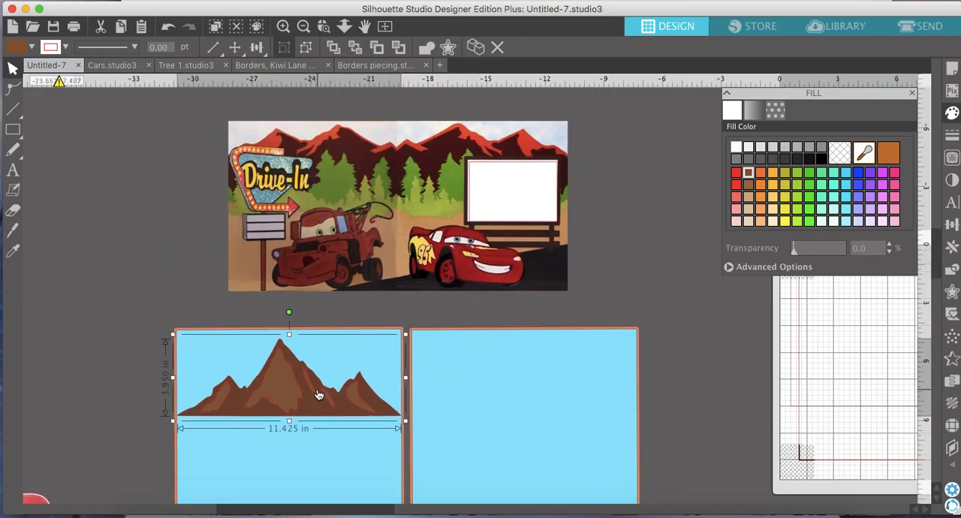
left_click(477, 48)
left_click_drag(298, 405, 519, 406)
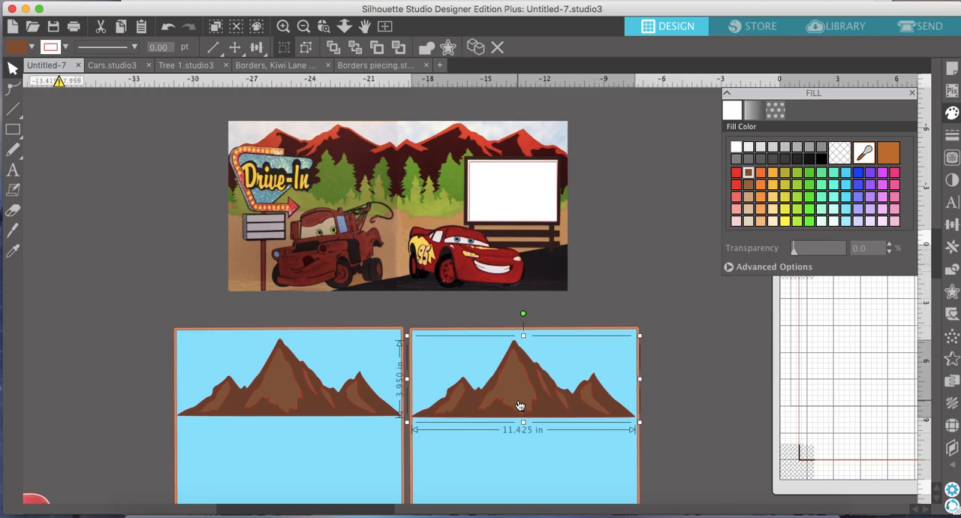
Flip the second page's mountain horizontally and nudge it into line with the page edges.
right_click(518, 405)
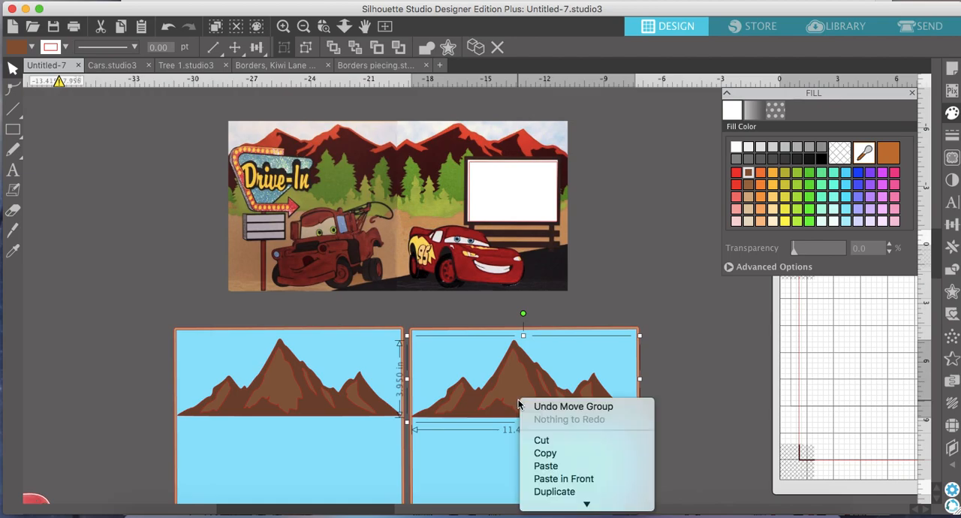
mouse_move(580, 503)
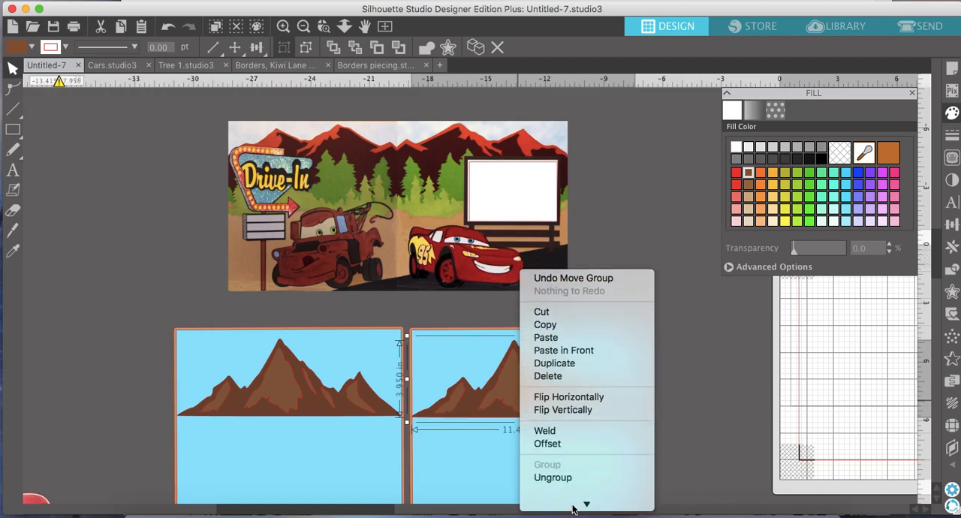
left_click(580, 398)
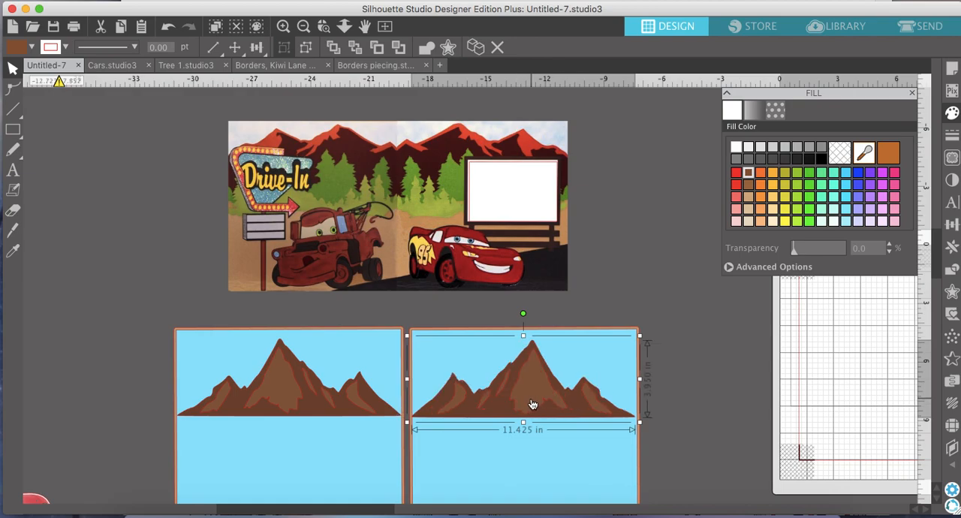
left_click_drag(532, 405, 533, 404)
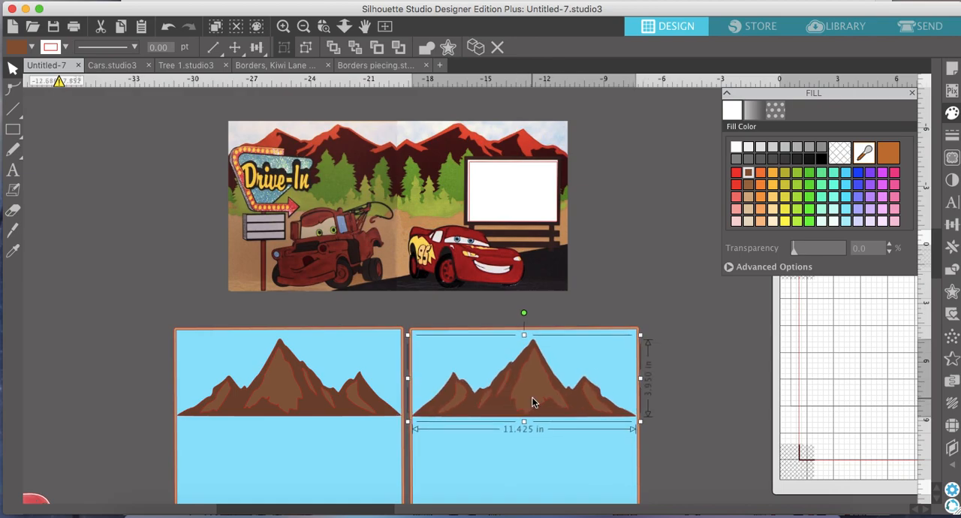
right_click(533, 404)
mouse_move(608, 511)
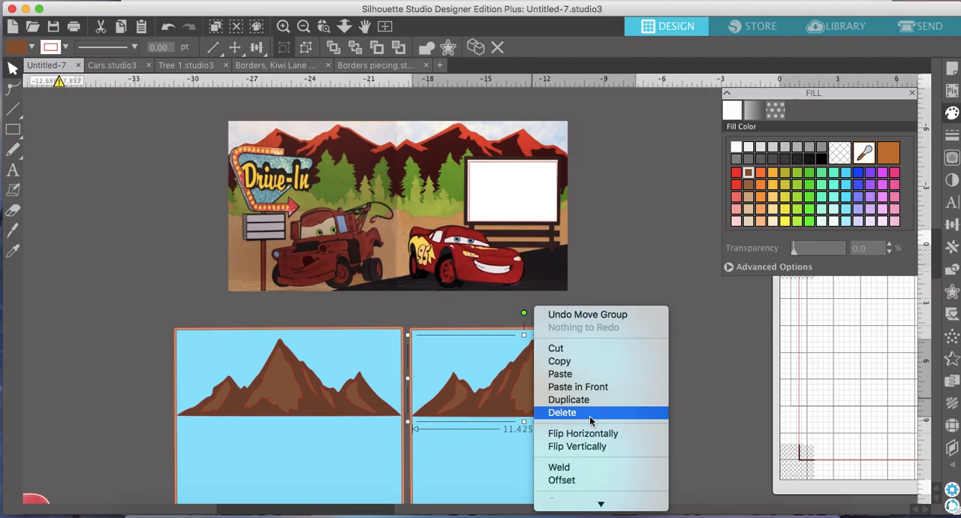
left_click(621, 434)
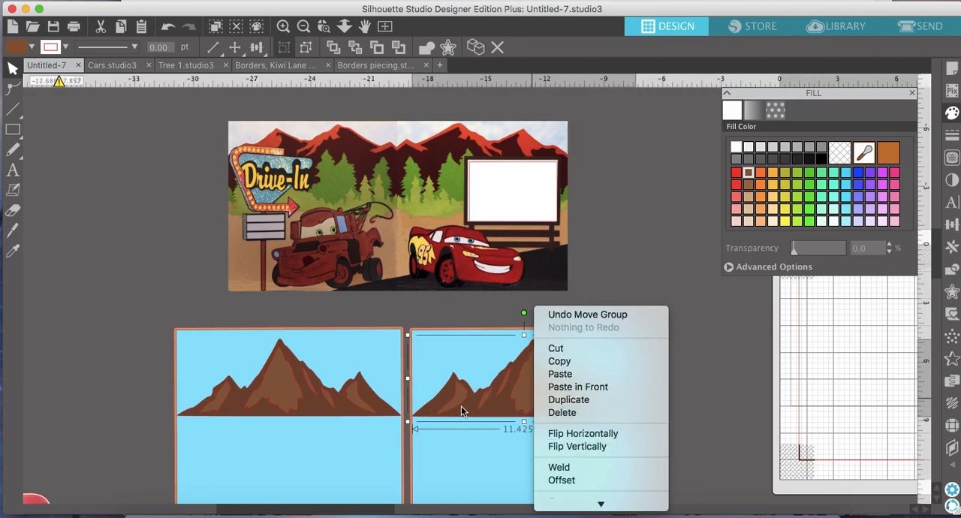
scroll(548, 405, "down", 2)
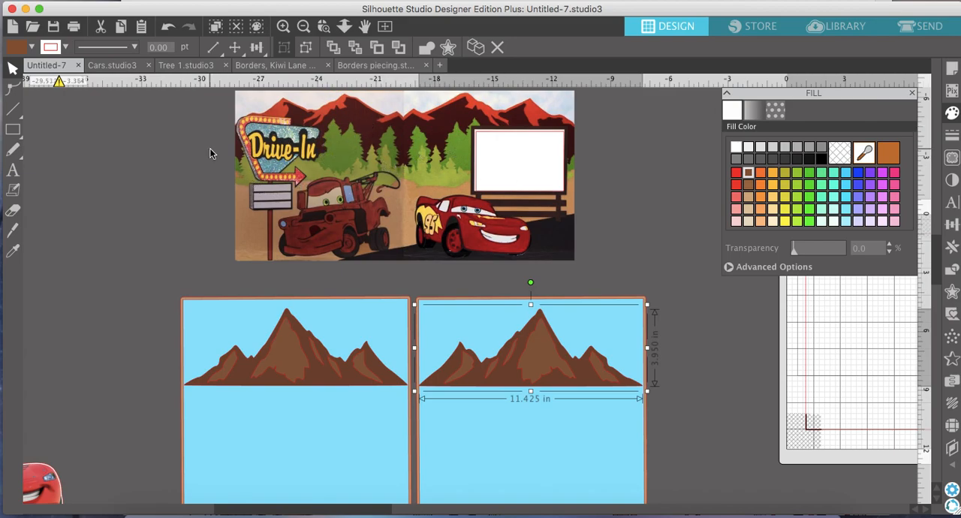
Switch to the Tree 1.studio3 document and look through its tree artwork for evergreen trees.
left_click(184, 66)
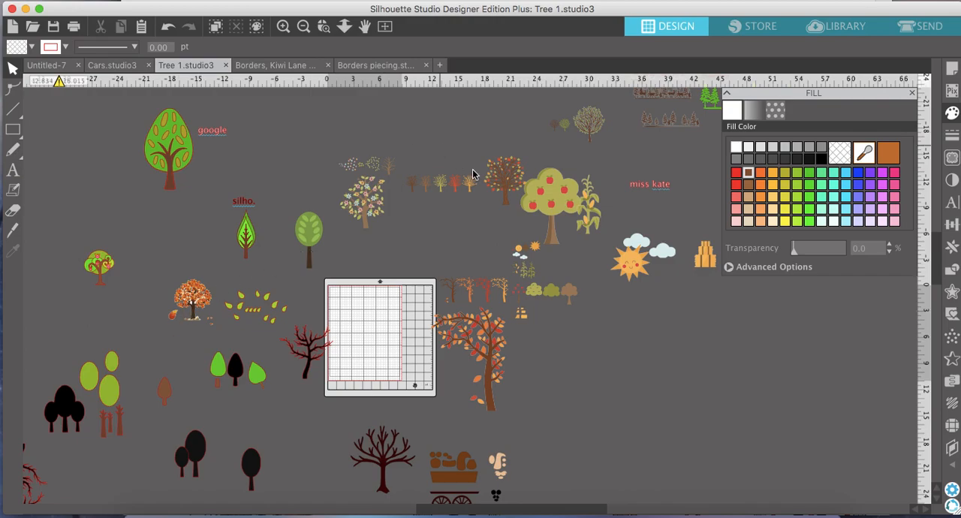
scroll(603, 209, "up", 2)
scroll(603, 209, "right", 2)
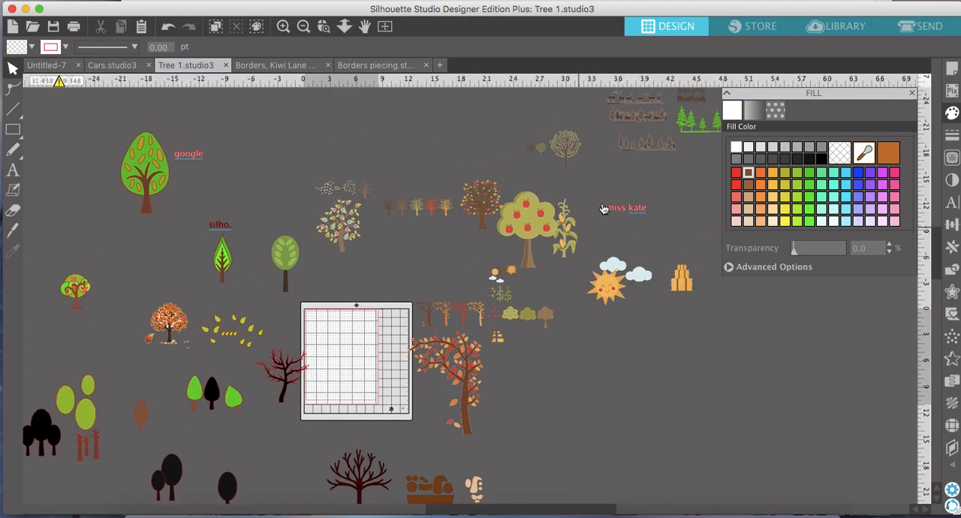
scroll(604, 209, "up", 2)
scroll(603, 209, "right", 10)
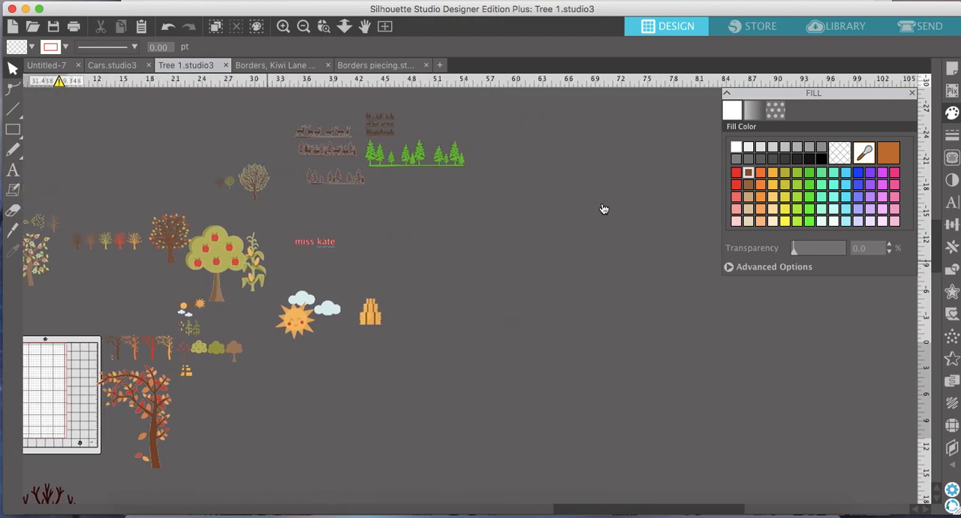
scroll(603, 209, "up", 3)
scroll(604, 208, "left", 1)
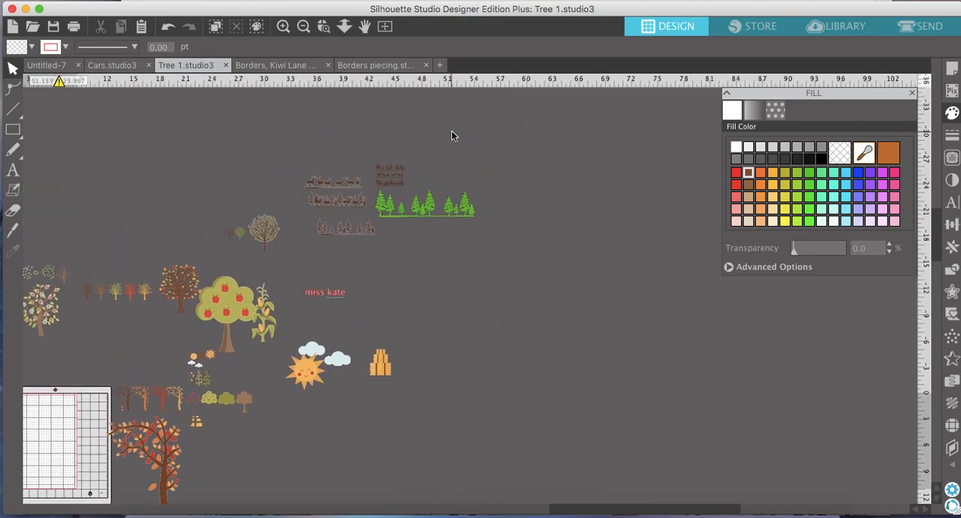
Examine the green pine tree border and the brown deer and tree borders around it up close.
left_click(283, 28)
left_click(282, 27)
left_click(282, 28)
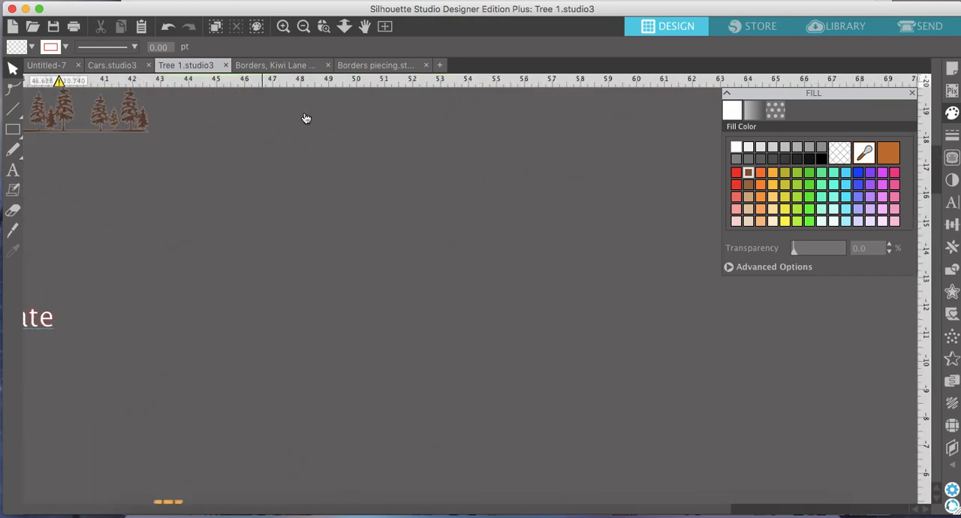
scroll(305, 117, "up", 12)
scroll(304, 117, "left", 10)
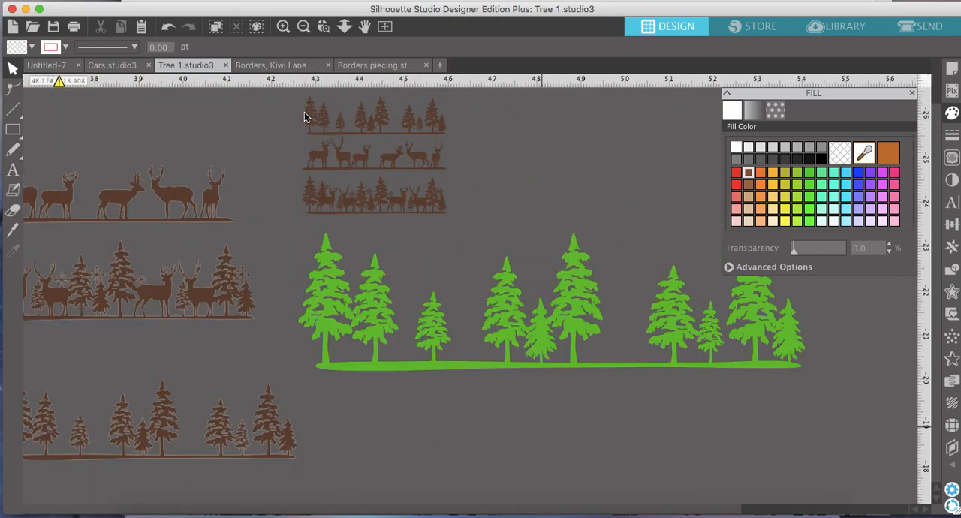
scroll(304, 114, "left", 5)
scroll(304, 114, "down", 1)
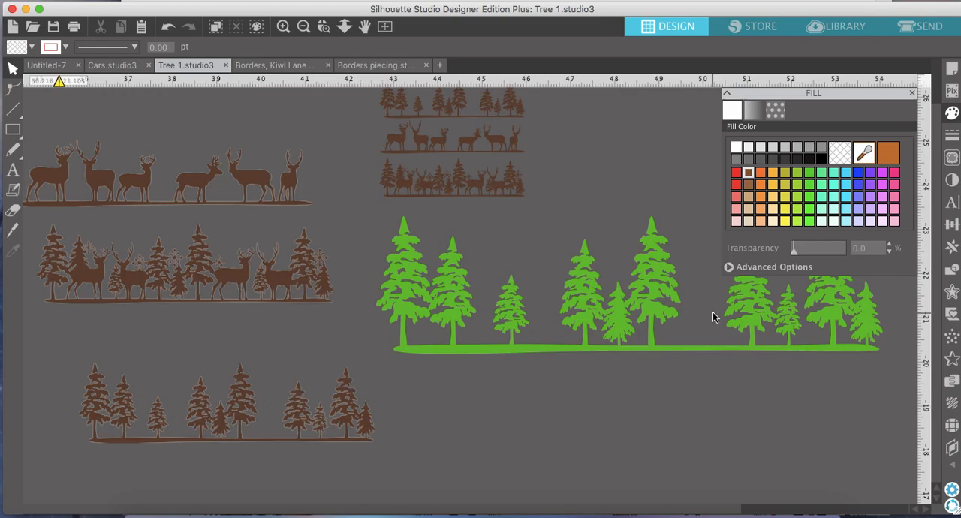
scroll(713, 317, "right", 14)
scroll(712, 317, "up", 1)
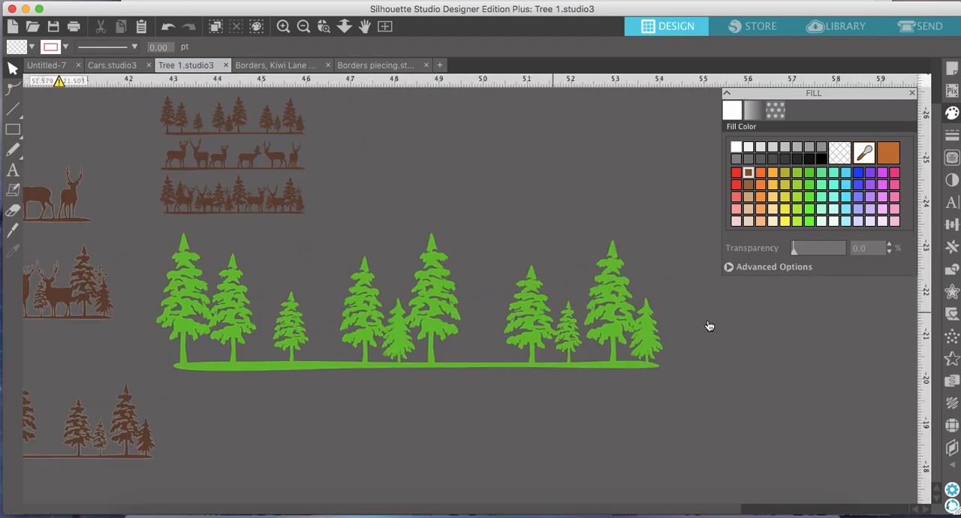
Copy the green pine tree border and switch to the Untitled-7 layout document.
left_click(649, 342)
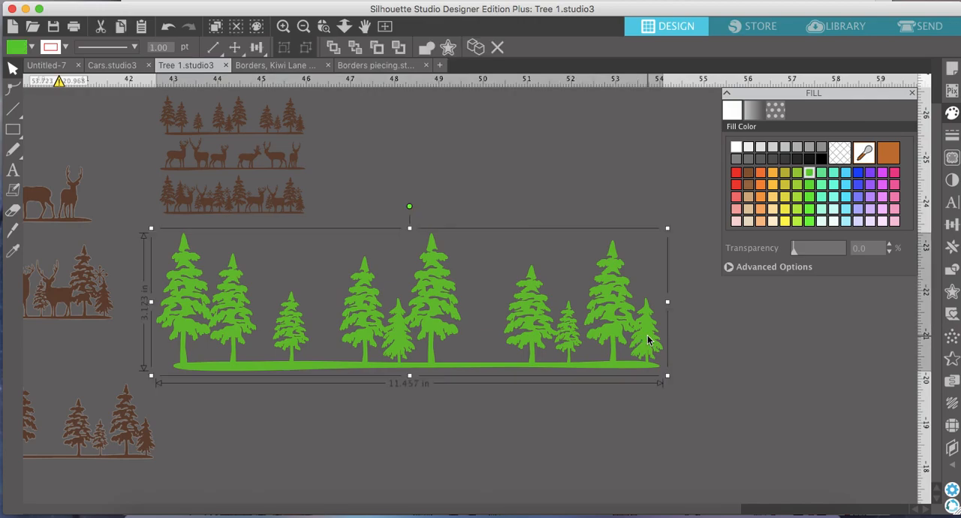
right_click(648, 340)
left_click(675, 389)
left_click(46, 65)
Paste the green pine tree border and place it across the base of the first page's mountain.
scroll(301, 184, "down", 3)
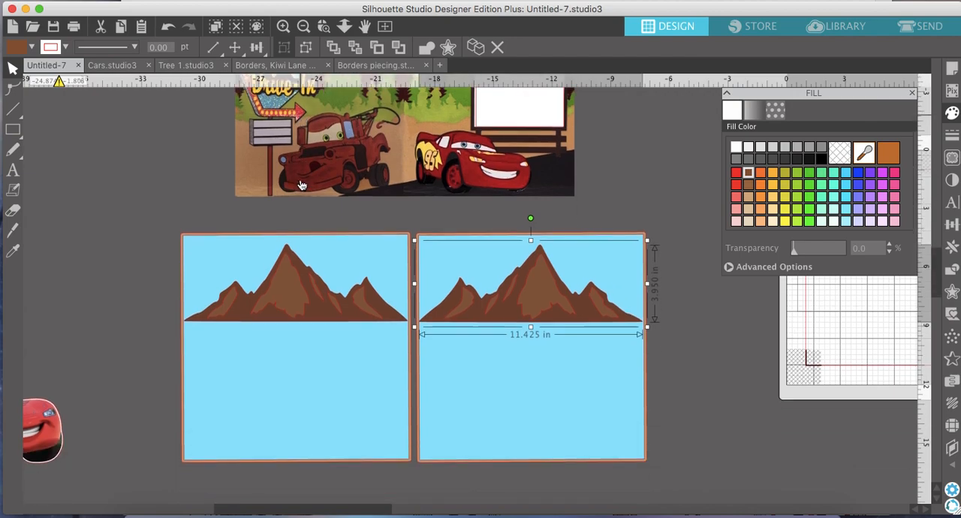
left_click(153, 147)
right_click(154, 147)
left_click(180, 210)
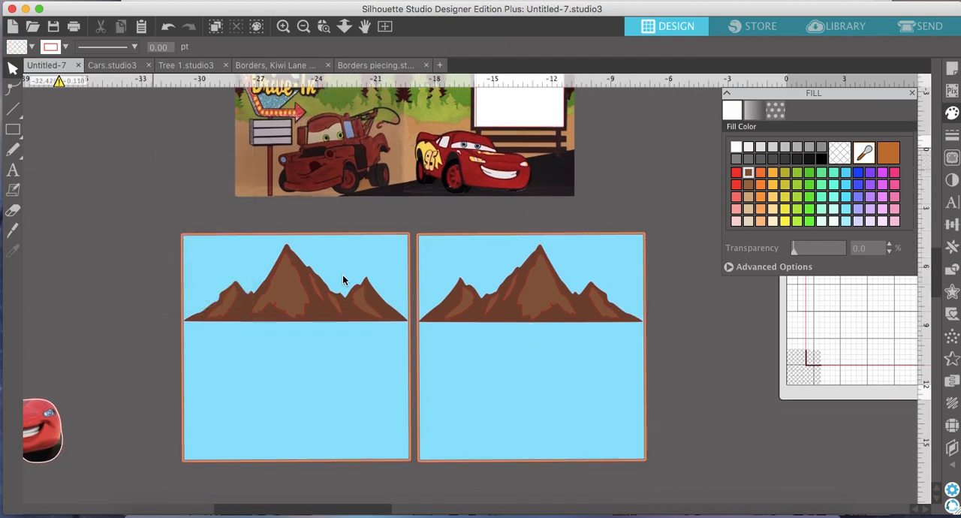
left_click_drag(506, 303, 301, 293)
scroll(299, 289, "up", 5)
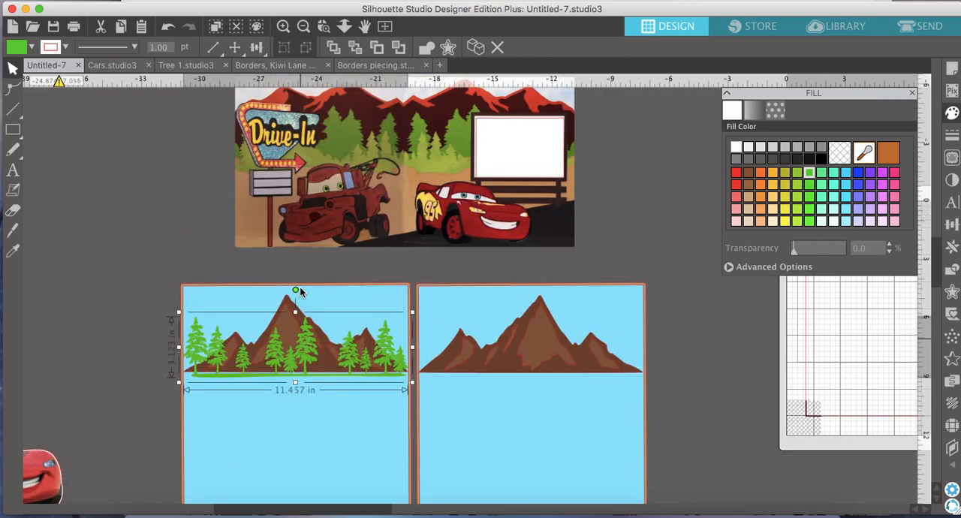
Duplicate the green tree border and place the copy across the base of the second page's mountain.
scroll(299, 287, "down", 2)
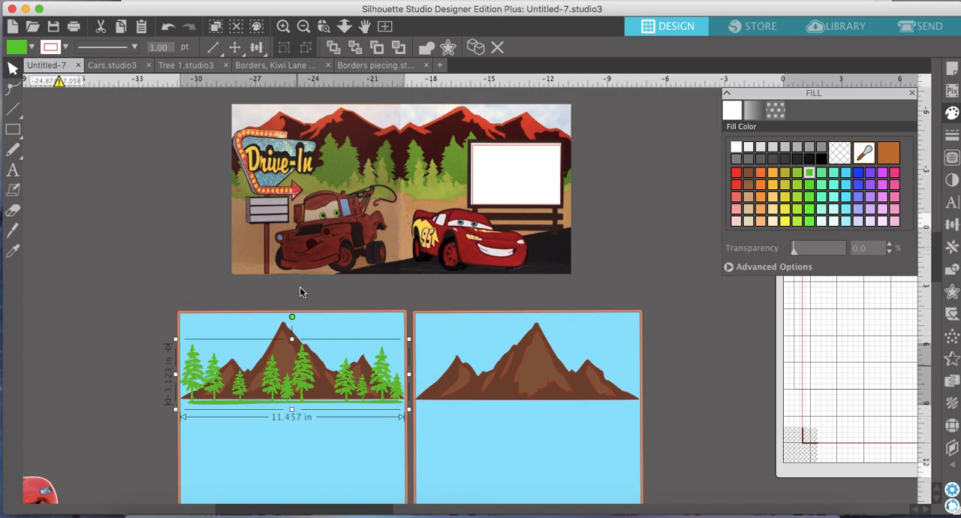
left_click(481, 50)
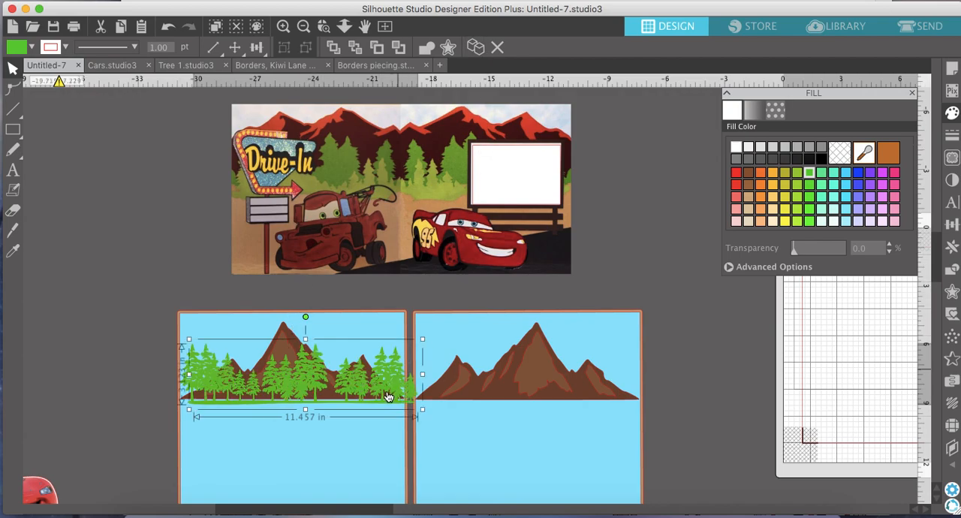
left_click_drag(397, 376, 618, 375)
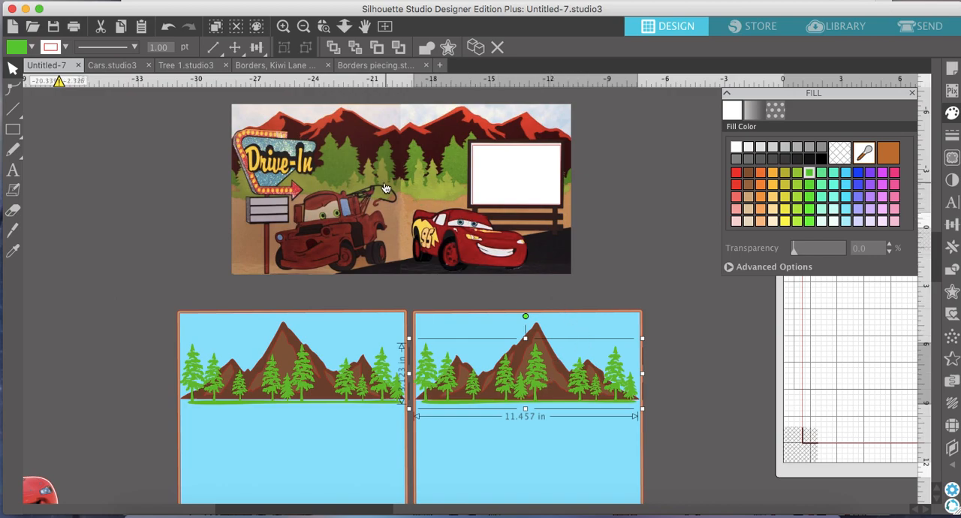
Duplicate the second page's green tree border and fill the copy with yellow-green.
scroll(455, 203, "down", 2)
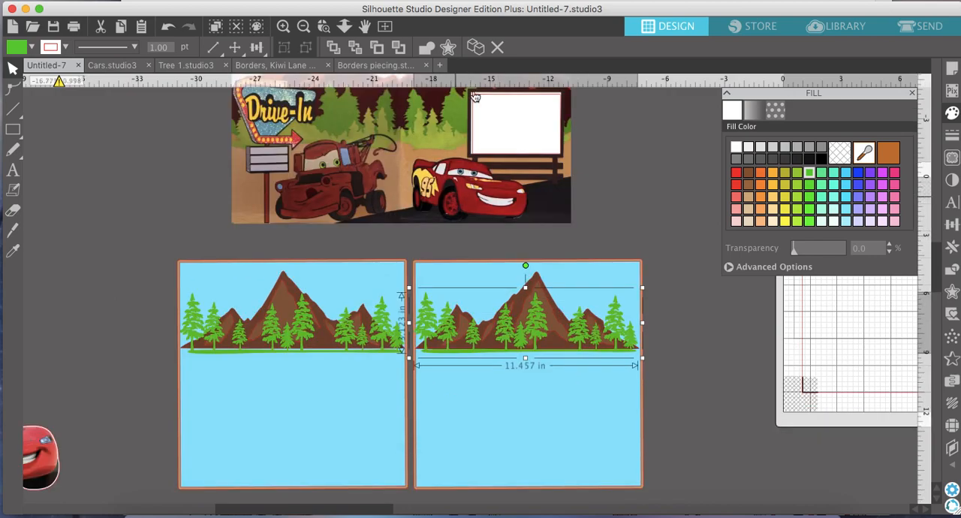
left_click(481, 51)
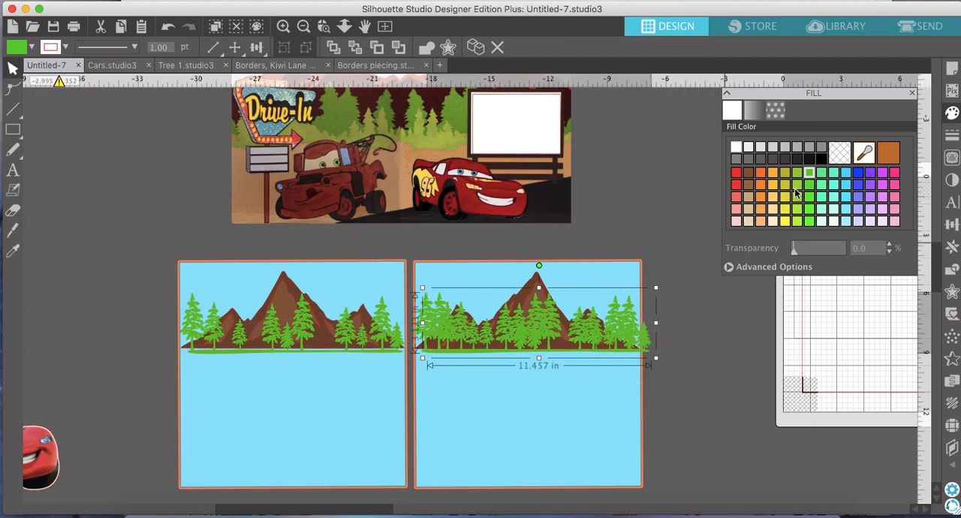
left_click(796, 185)
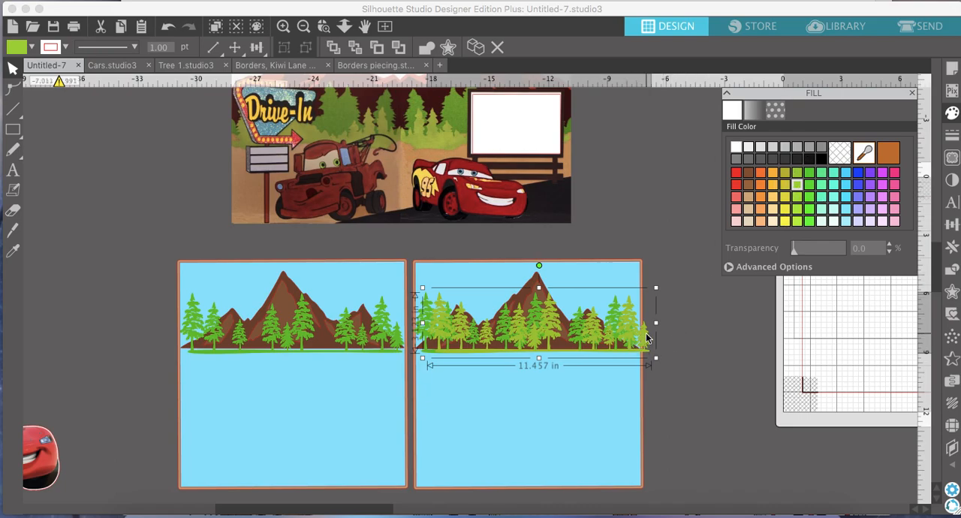
Flip the yellow-green tree border horizontally and position it slightly lower, in front of the second page's green trees.
left_click_drag(648, 339, 633, 356)
right_click(631, 350)
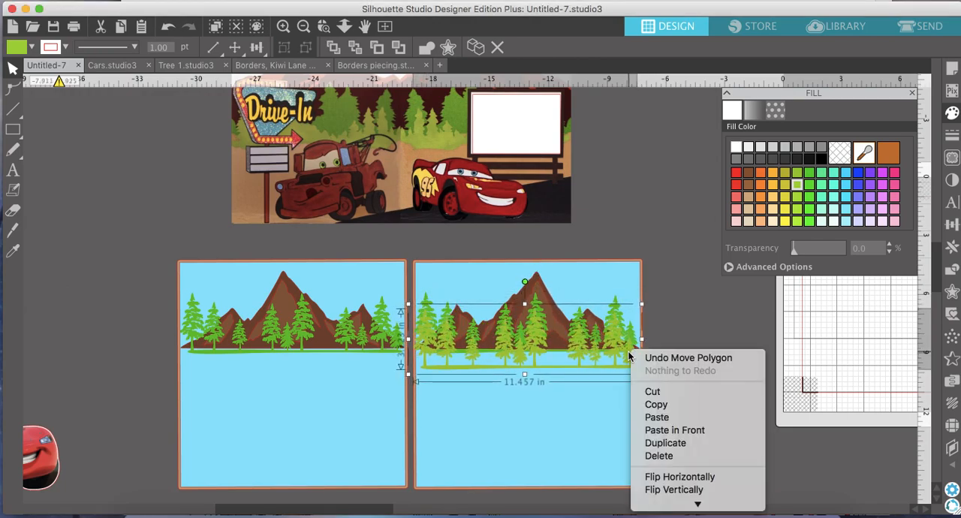
left_click(675, 477)
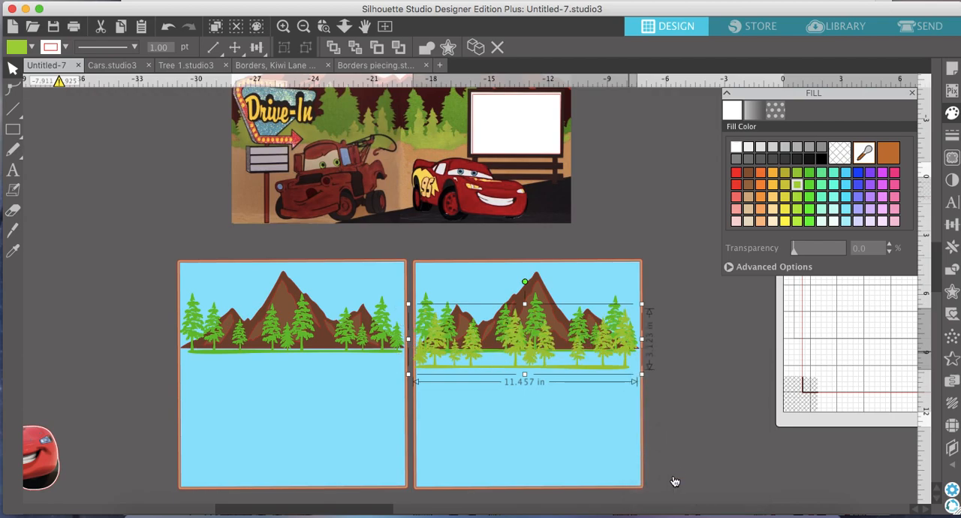
mouse_move(623, 342)
left_mouse_down()
mouse_move(626, 328)
mouse_move(629, 336)
left_mouse_up()
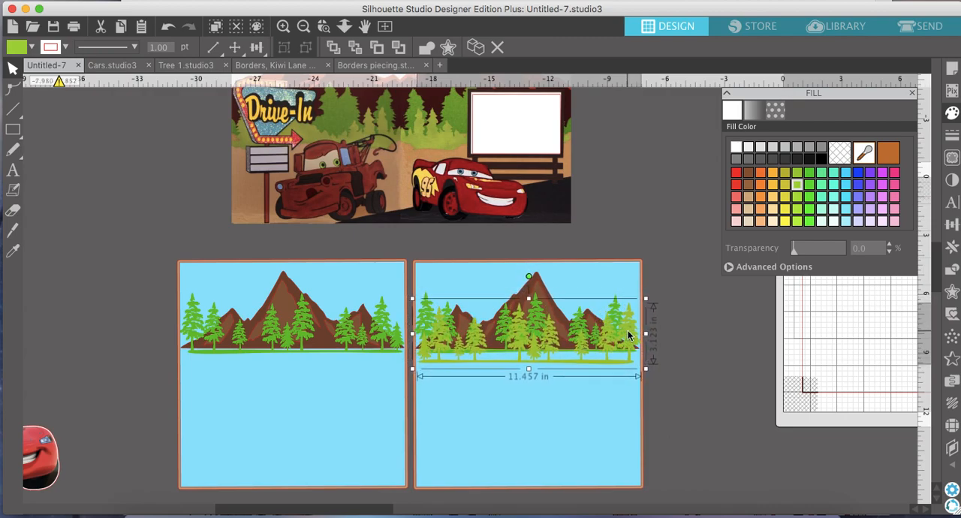
Duplicate the yellow-green tree border onto the first page, undo the stray move, and position it in front of the green trees.
left_click(476, 47)
left_click_drag(631, 345, 401, 359)
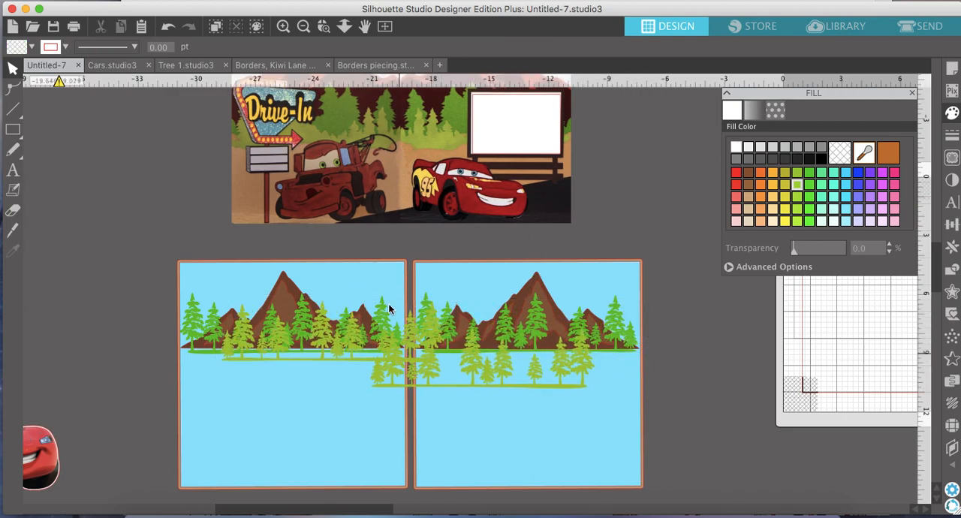
left_click(168, 30)
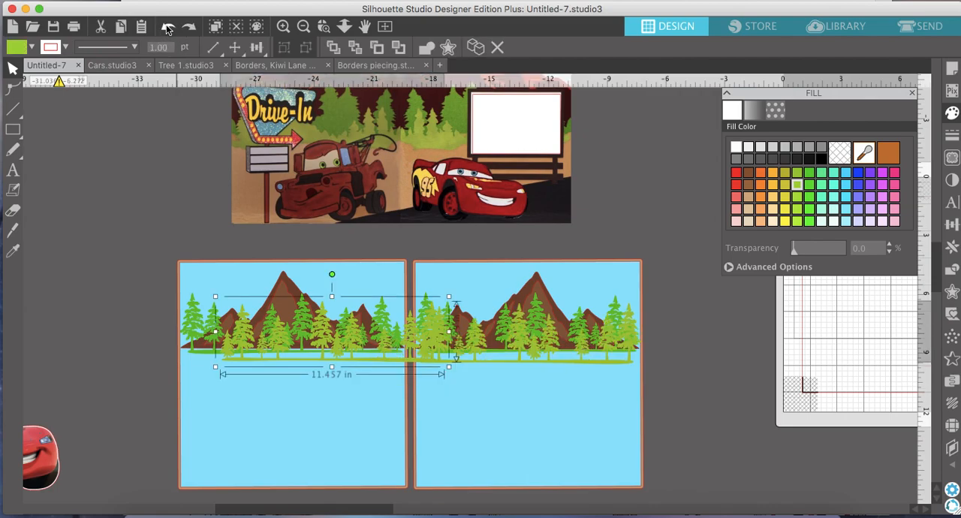
left_click_drag(404, 365, 367, 370)
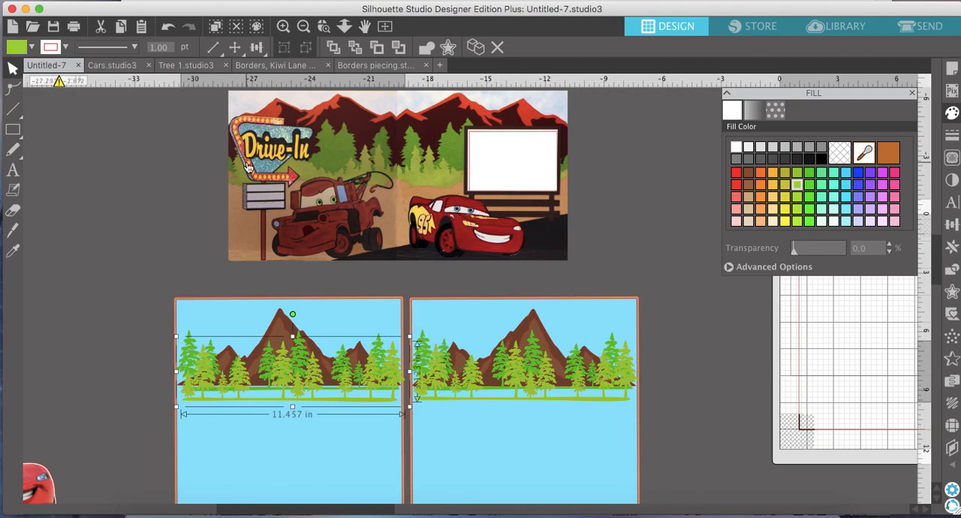
Switch to the Borders piecing.studio3 document and look through its border shapes.
left_click(368, 66)
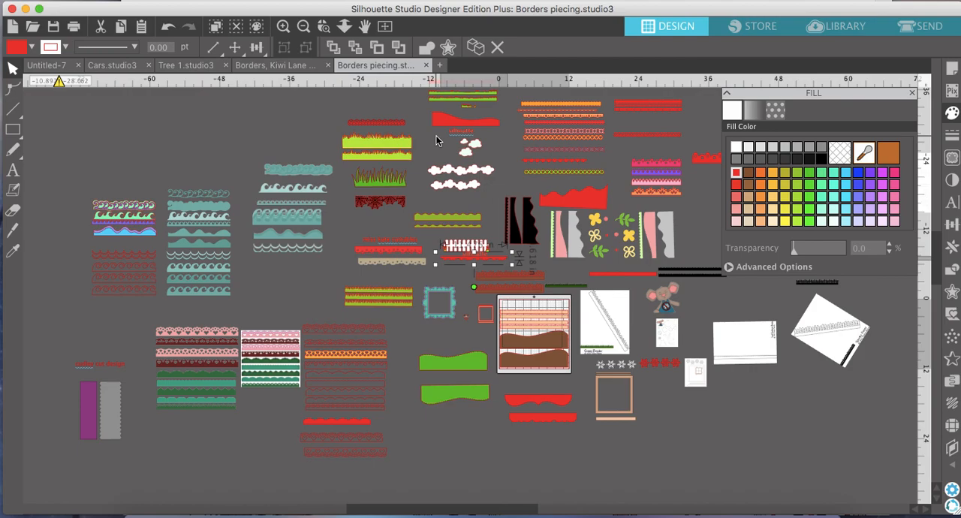
scroll(438, 141, "right", 5)
scroll(438, 141, "up", 2)
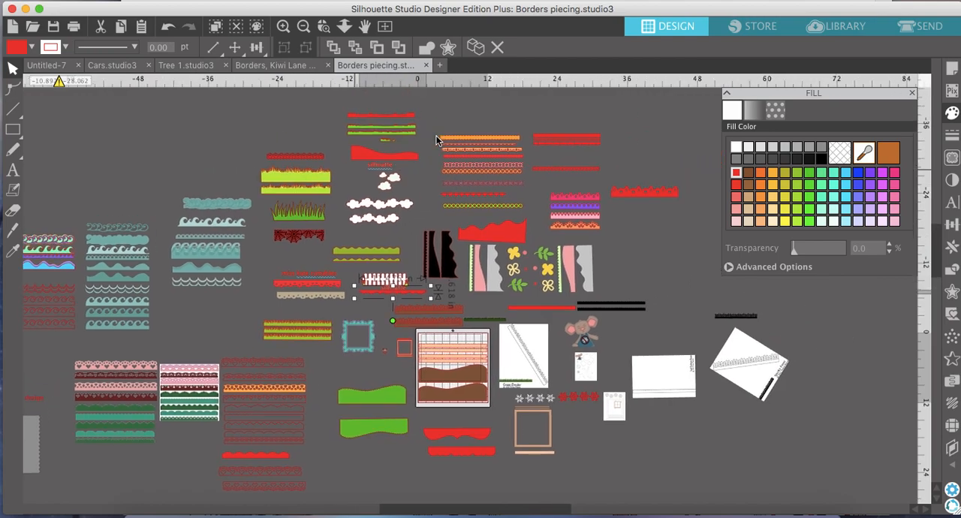
scroll(438, 141, "left", 2)
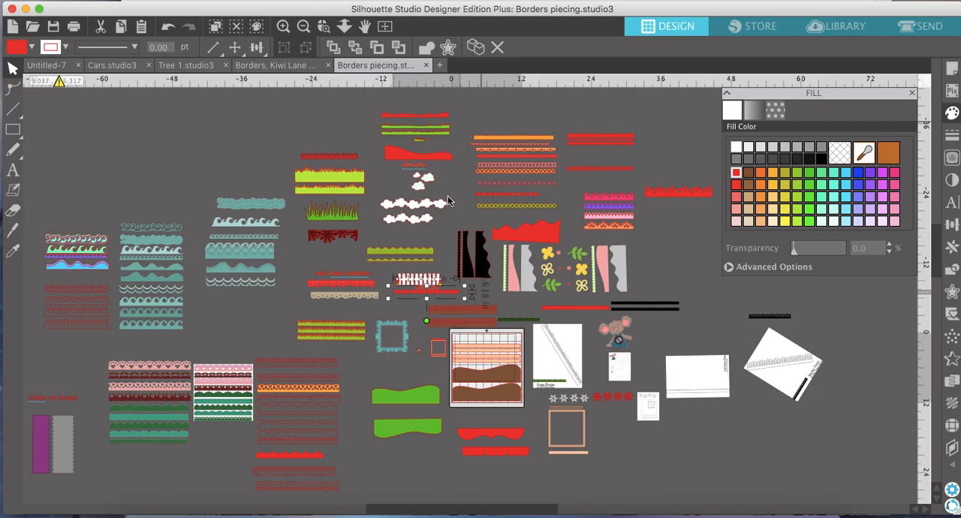
scroll(454, 256, "down", 2)
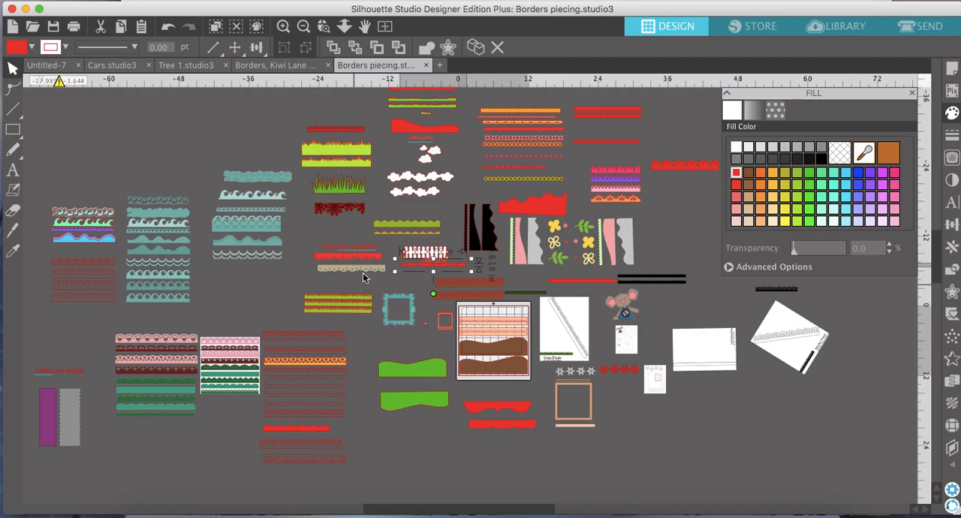
Switch to the Borders, Kiwi Lane document and move a white wavy border into the empty area below the other shapes.
left_click(267, 65)
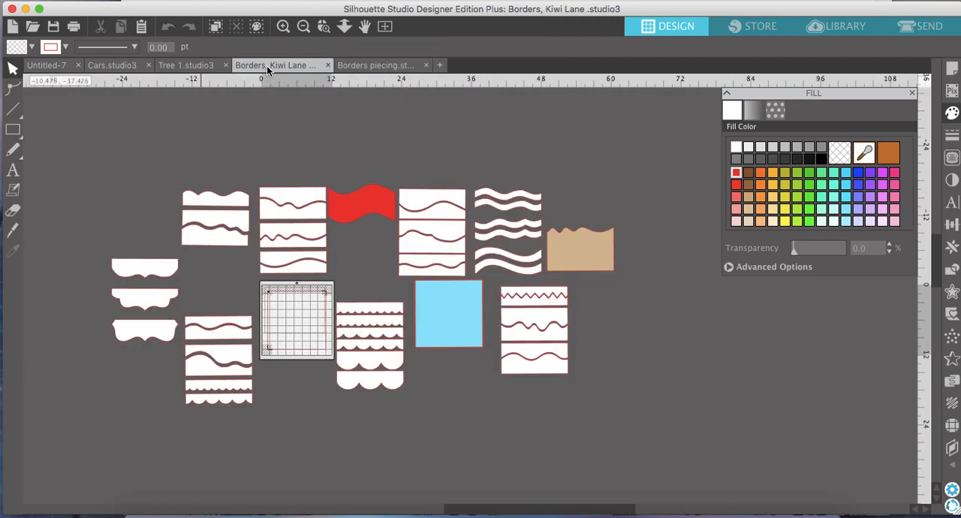
scroll(426, 266, "left", 2)
scroll(426, 266, "down", 1)
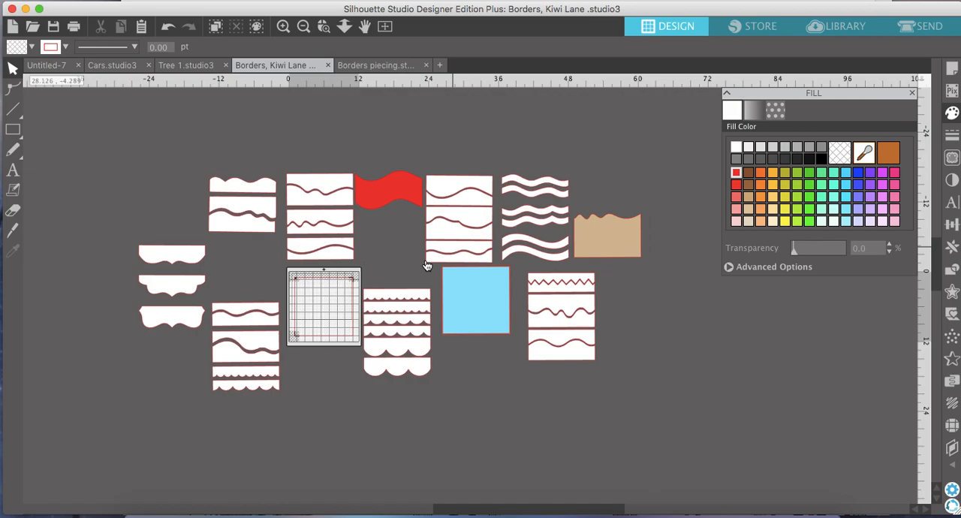
left_click(316, 227)
mouse_move(320, 230)
left_mouse_down()
mouse_move(454, 439)
mouse_move(456, 432)
left_mouse_up()
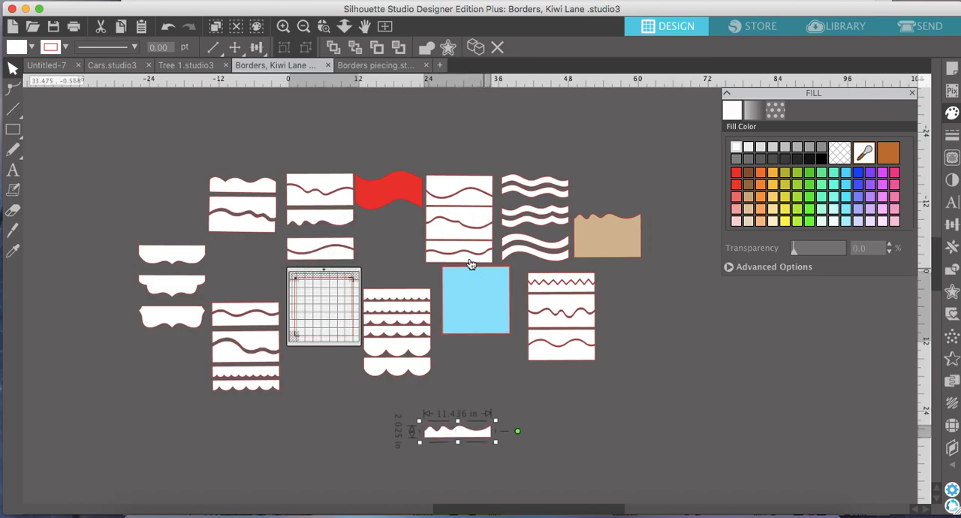
Move the blue square off the brown one beneath it to the empty area and set the wavy border along its top edge.
left_click(282, 27)
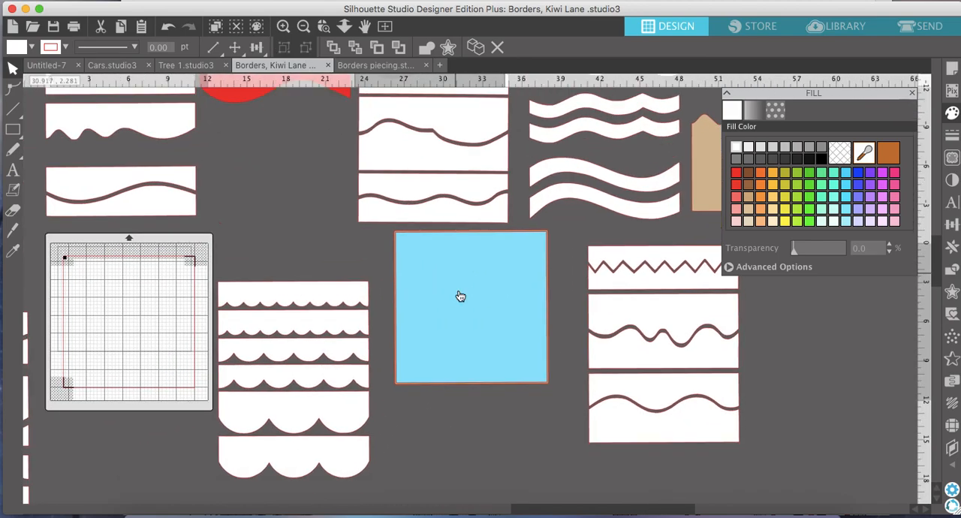
scroll(460, 296, "down", 2)
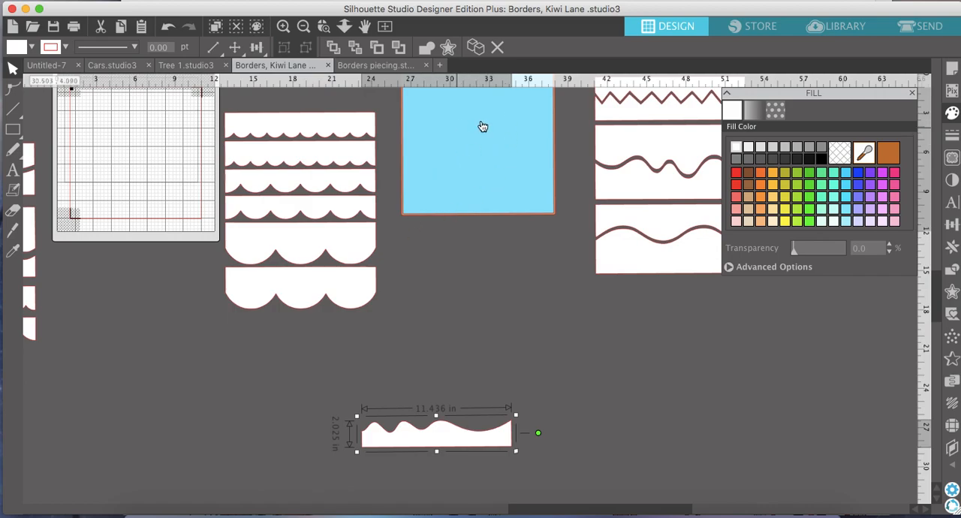
left_click_drag(495, 114, 304, 439)
key("Escape")
scroll(368, 424, "left", 2)
scroll(369, 424, "down", 1)
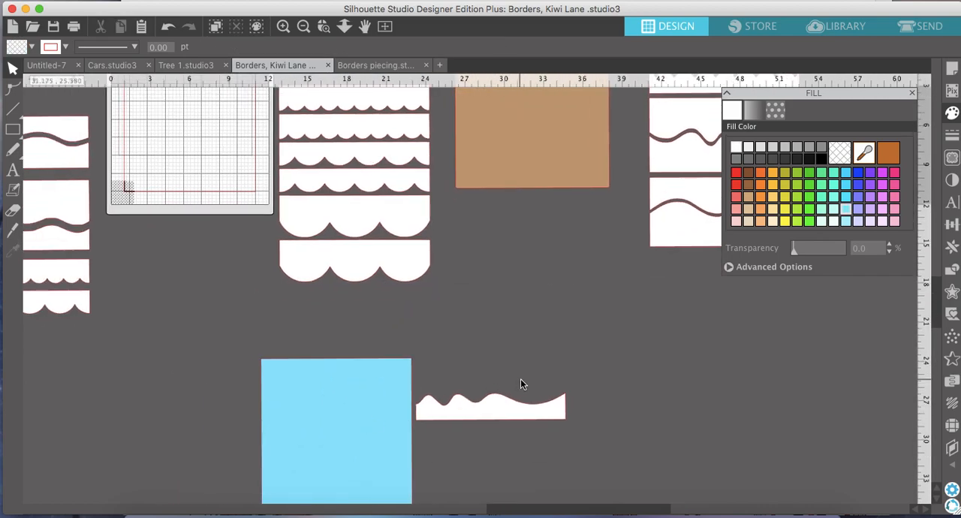
mouse_move(511, 410)
left_mouse_down()
mouse_move(406, 356)
mouse_move(356, 371)
mouse_move(356, 404)
mouse_move(354, 339)
mouse_move(356, 350)
left_mouse_up()
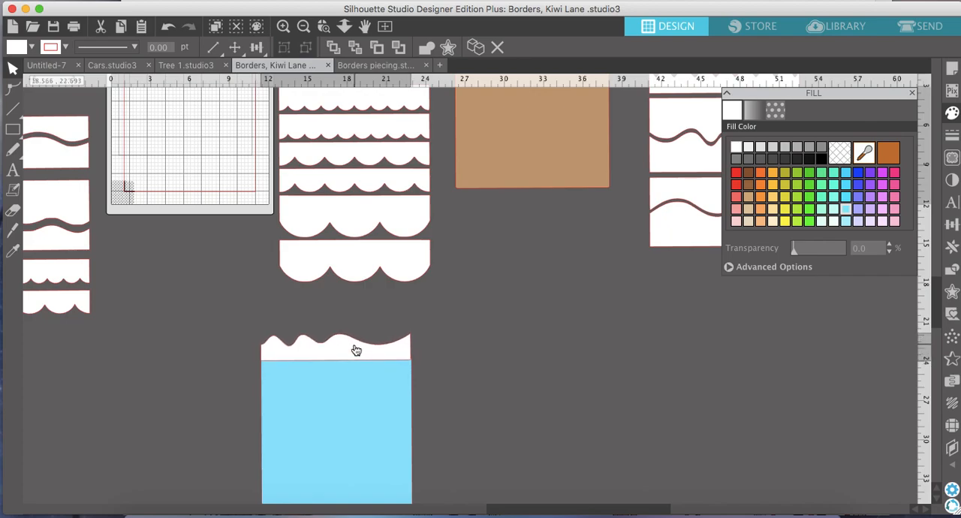
Shorten the blue square from its bottom edge to a height of about 6 in.
left_click(354, 390)
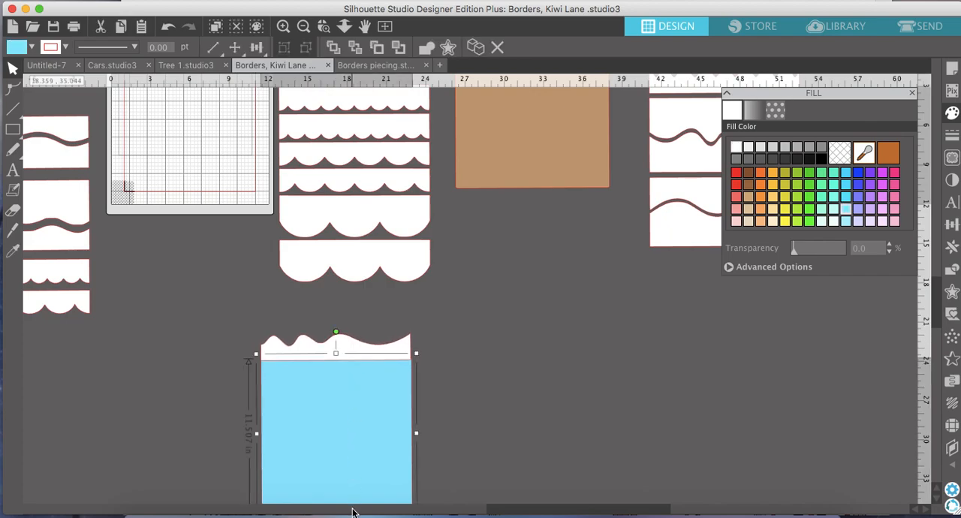
scroll(362, 441, "down", 2)
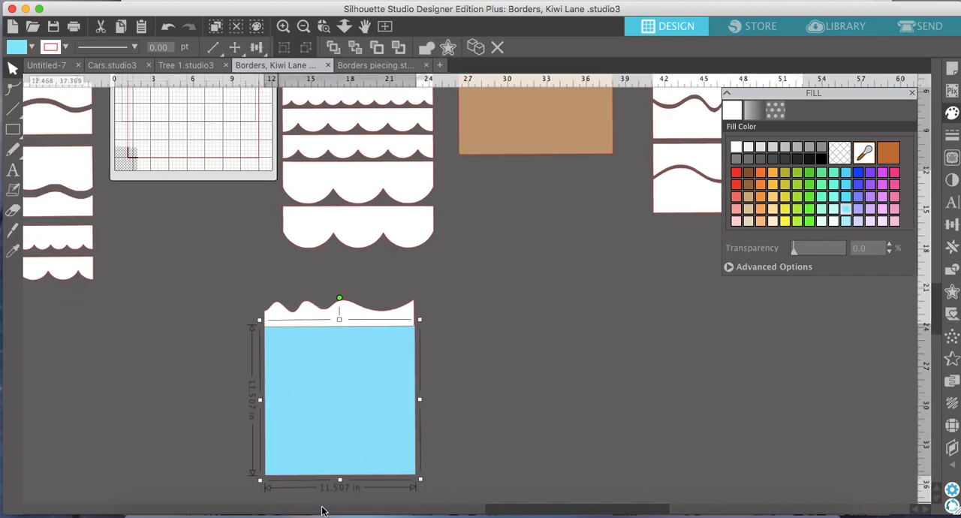
left_click_drag(342, 481, 340, 414)
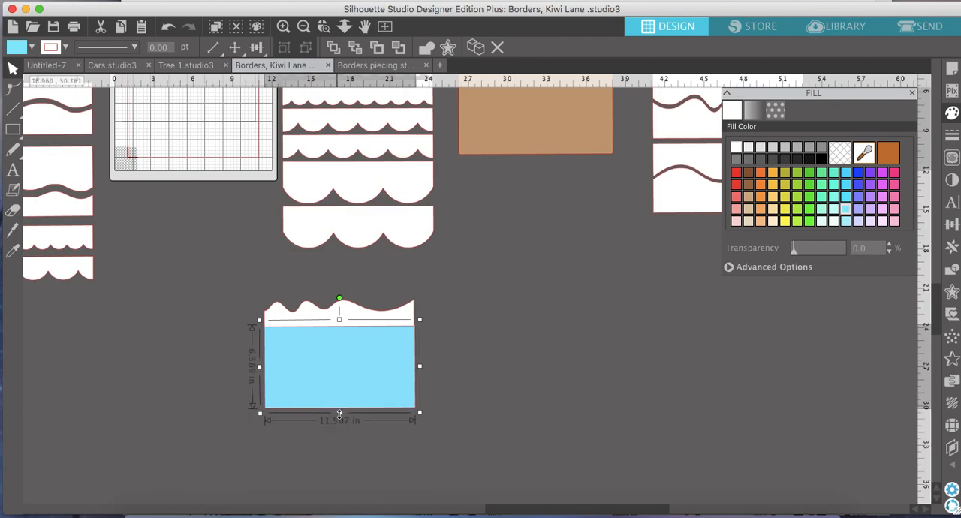
Enlarge the white wavy border slightly to about 11.5 in wide so it matches the blue rectangle's width.
left_click(284, 27)
scroll(259, 317, "left", 5)
scroll(259, 316, "down", 3)
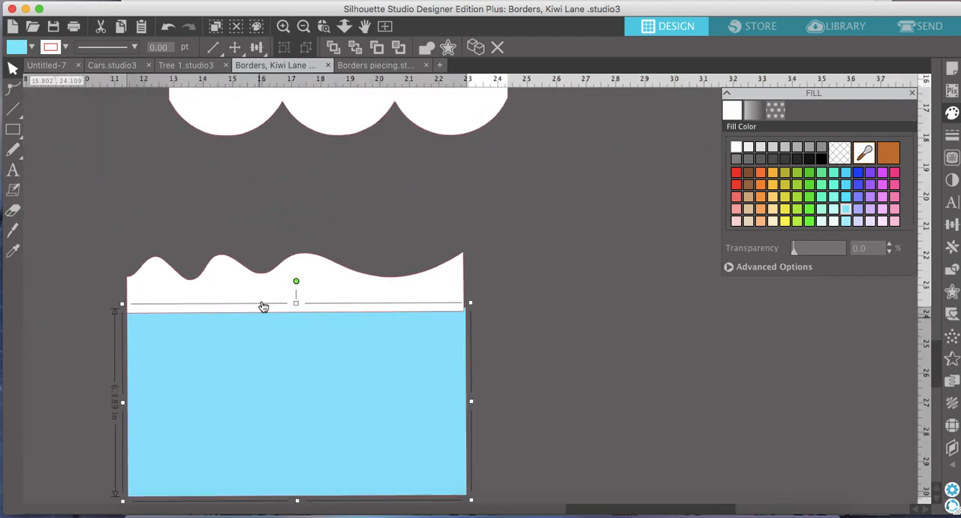
left_click(266, 292)
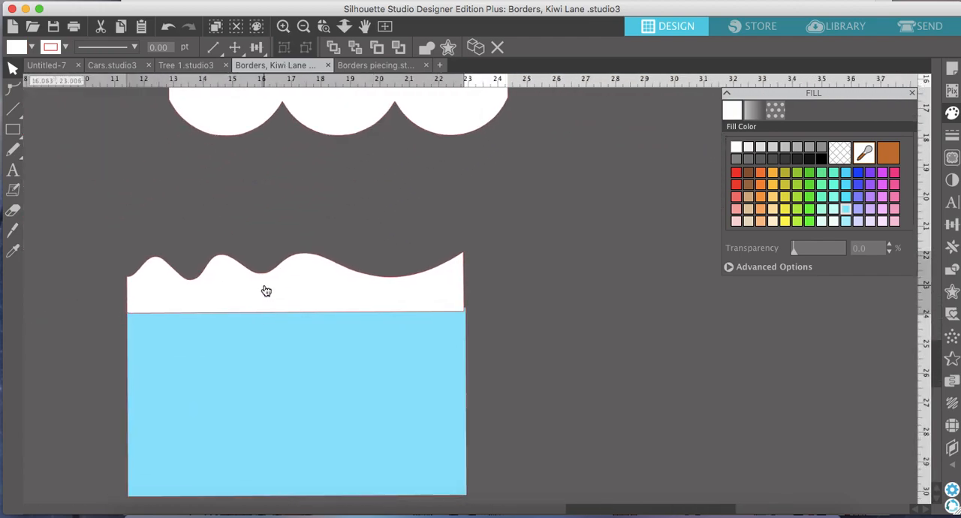
left_click(264, 290)
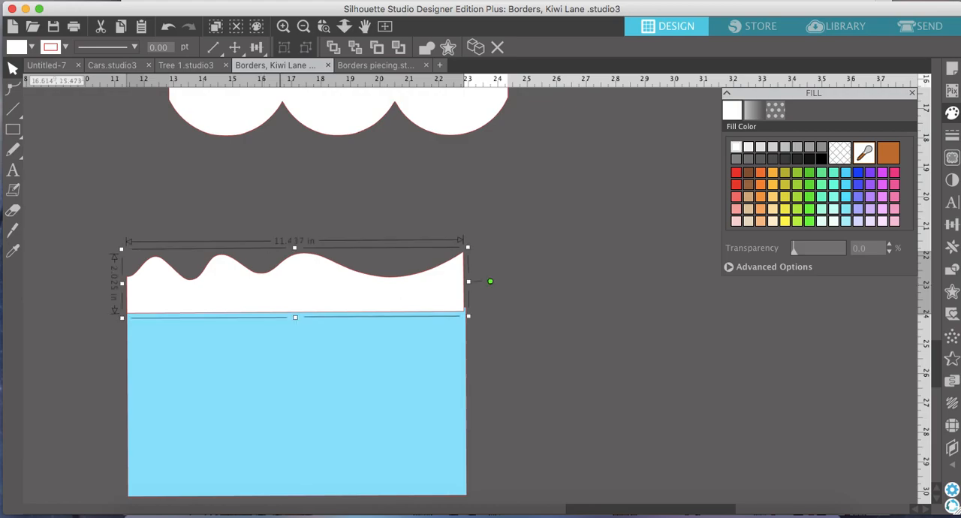
left_click(284, 27)
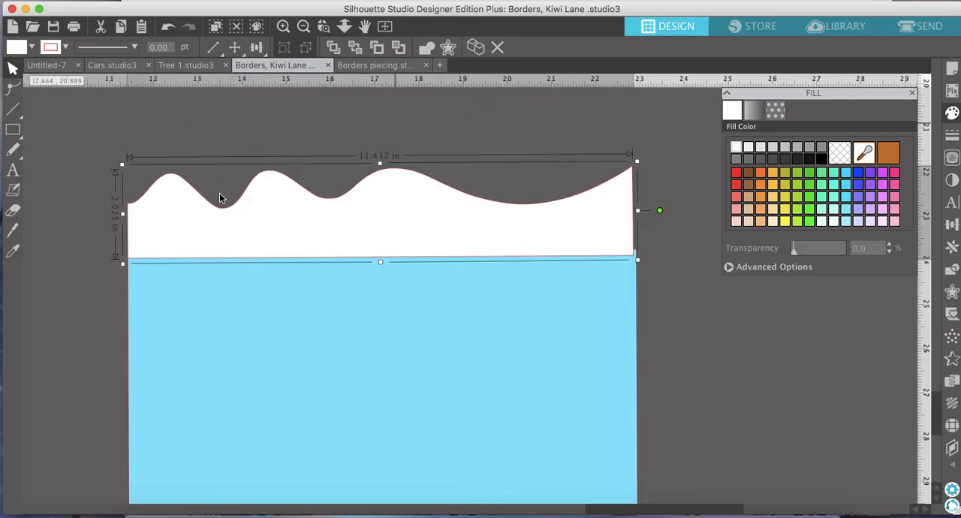
left_click_drag(640, 260, 643, 262)
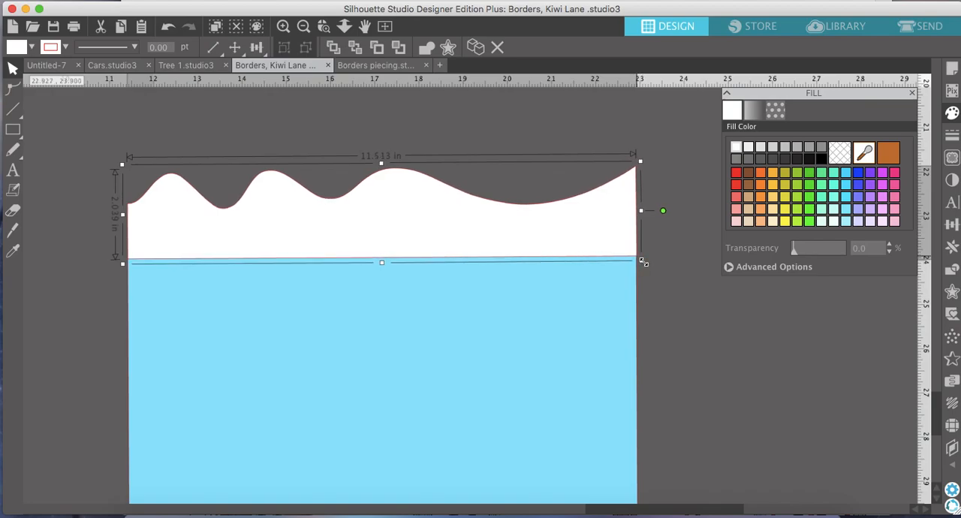
Select the white wavy border together with the blue rectangle below it and weld them into a single shape.
left_click(304, 27)
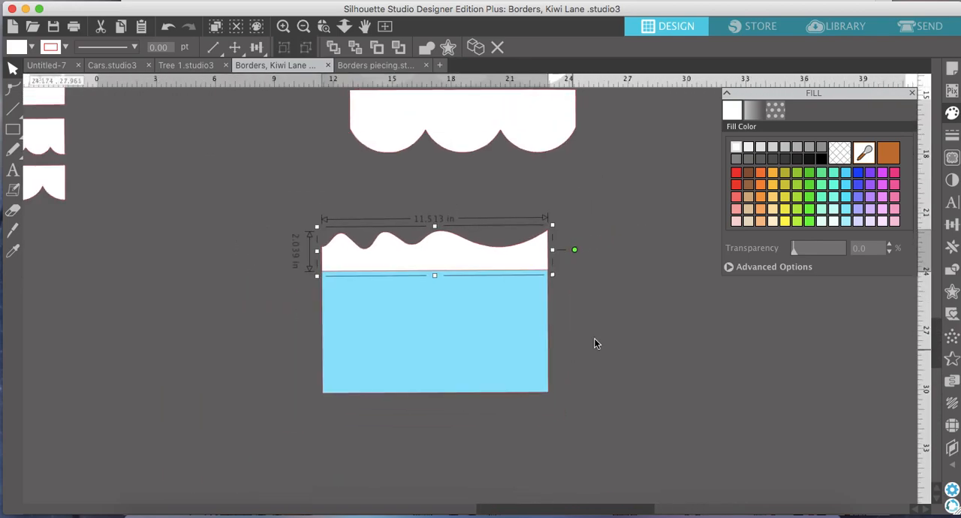
left_click(590, 344)
left_click_drag(560, 342, 450, 250)
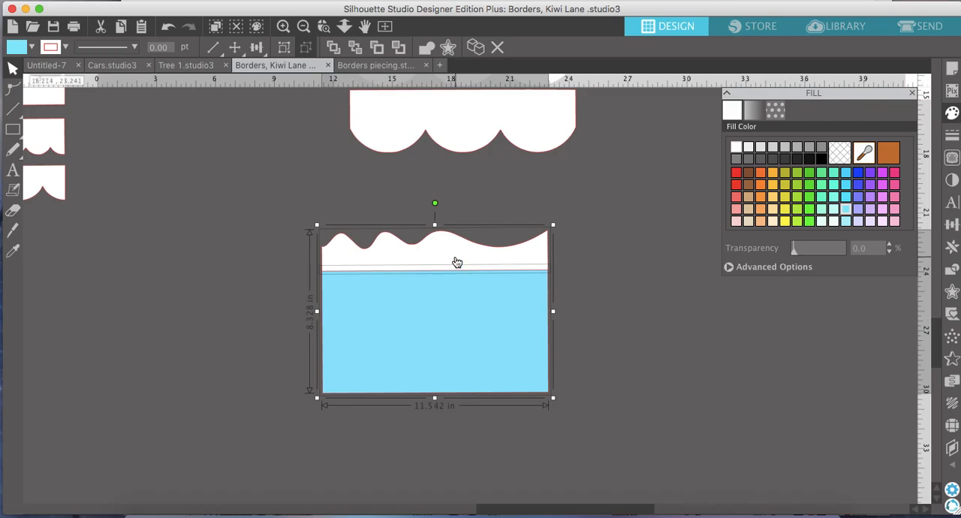
right_click(457, 261)
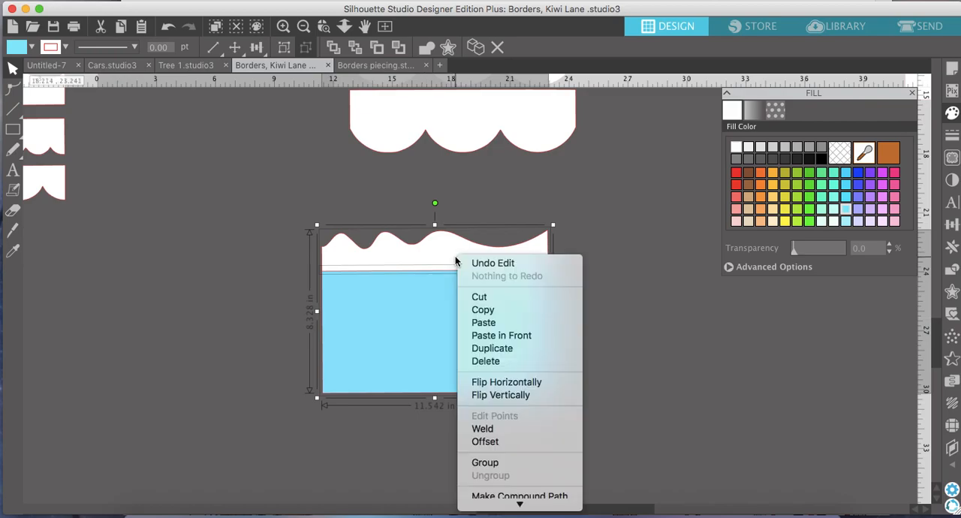
left_click(494, 428)
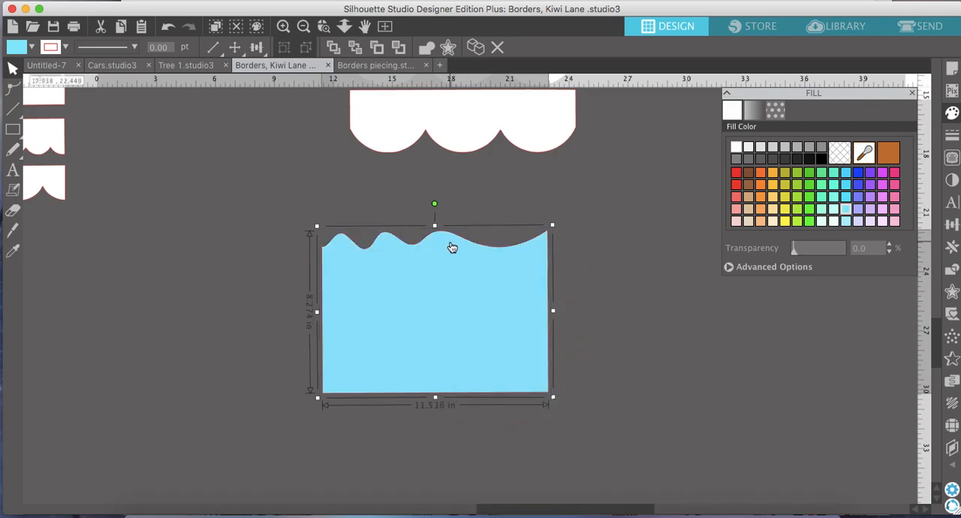
Copy the existing tan wavy-topped ground piece beside the stacked wavy strips.
left_click(304, 26)
left_click(303, 26)
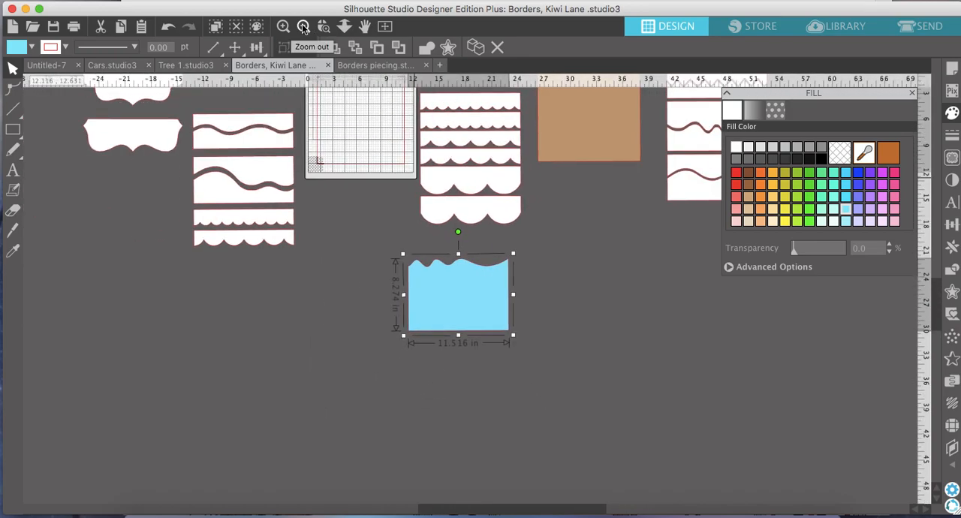
scroll(468, 222, "up", 5)
scroll(468, 221, "right", 5)
scroll(467, 223, "up", 3)
scroll(467, 223, "right", 3)
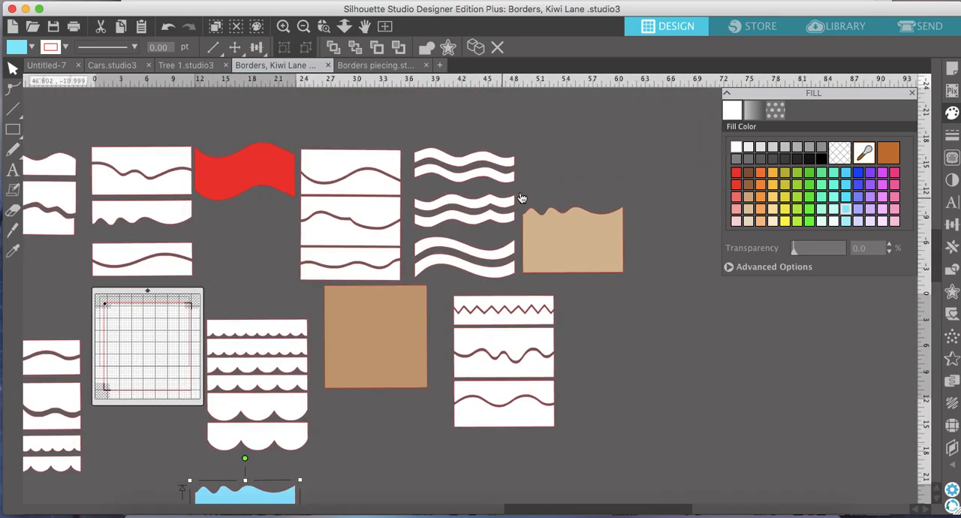
left_click(569, 222)
right_click(569, 225)
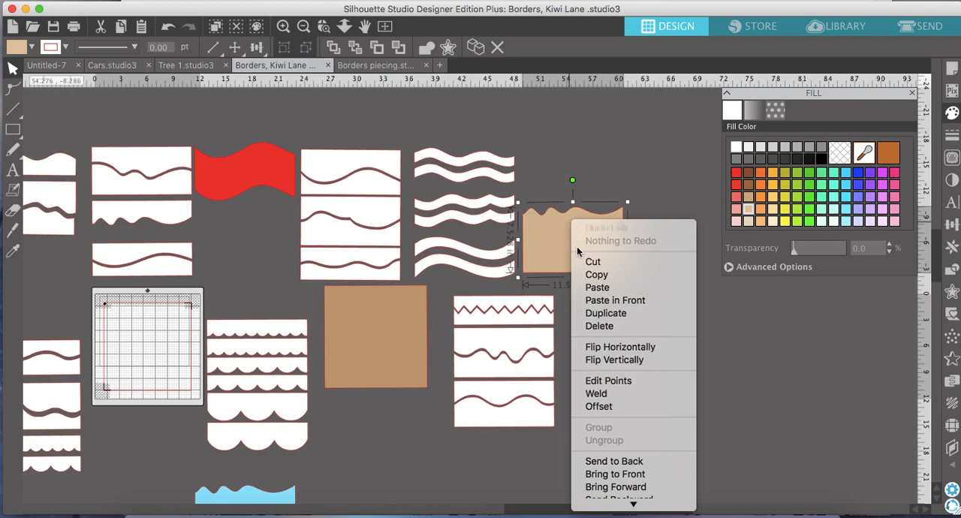
left_click(597, 275)
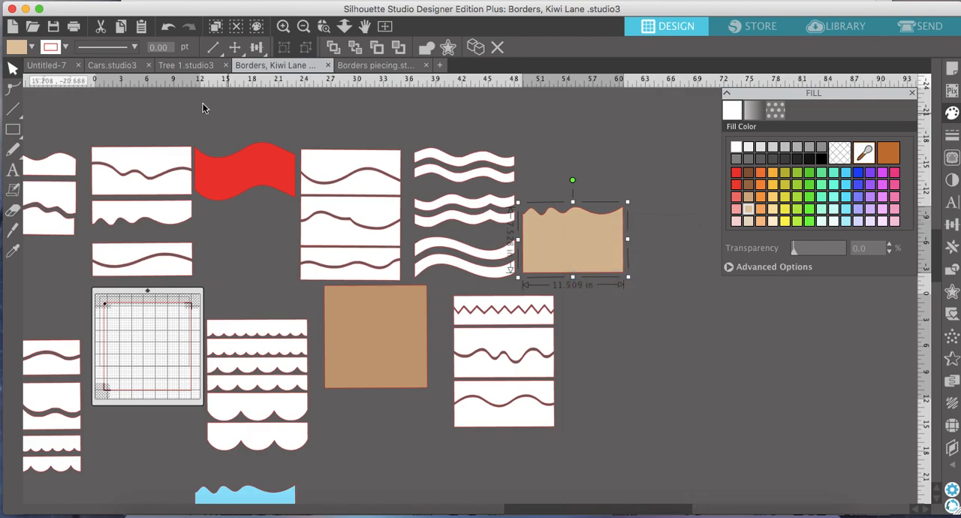
Paste the tan ground piece into the Untitled-7 layout and fit it over the lower part of the right-hand page.
left_click(48, 66)
scroll(444, 326, "down", 5)
scroll(444, 326, "left", 2)
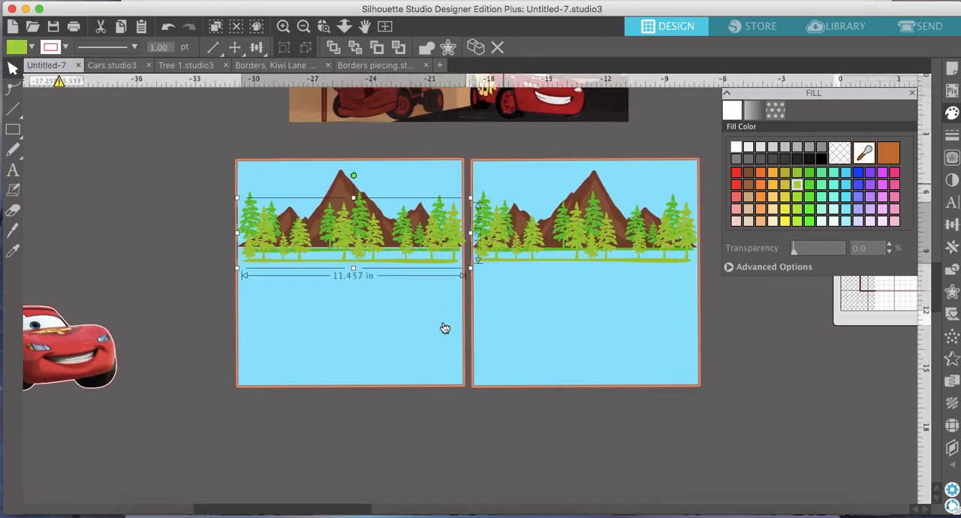
left_click(204, 238)
right_click(184, 252)
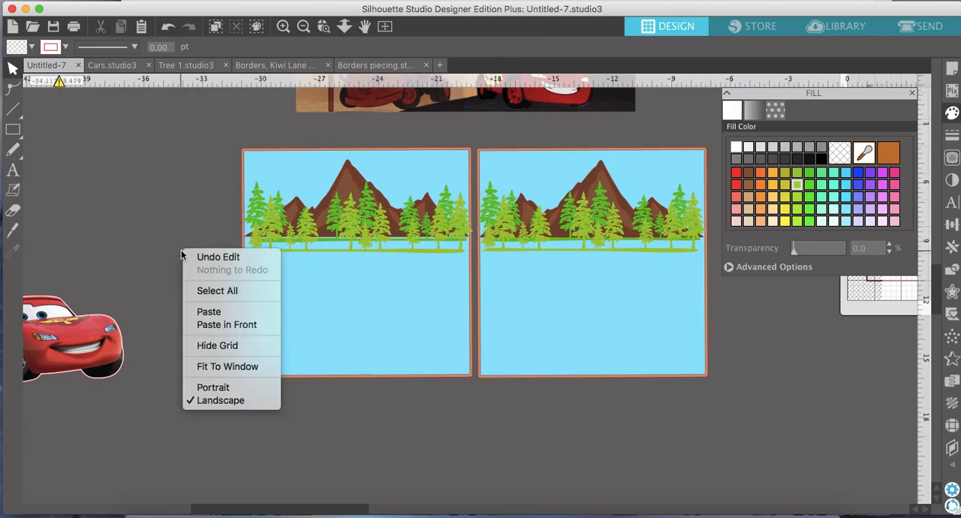
left_click(245, 314)
scroll(547, 324, "up", 3)
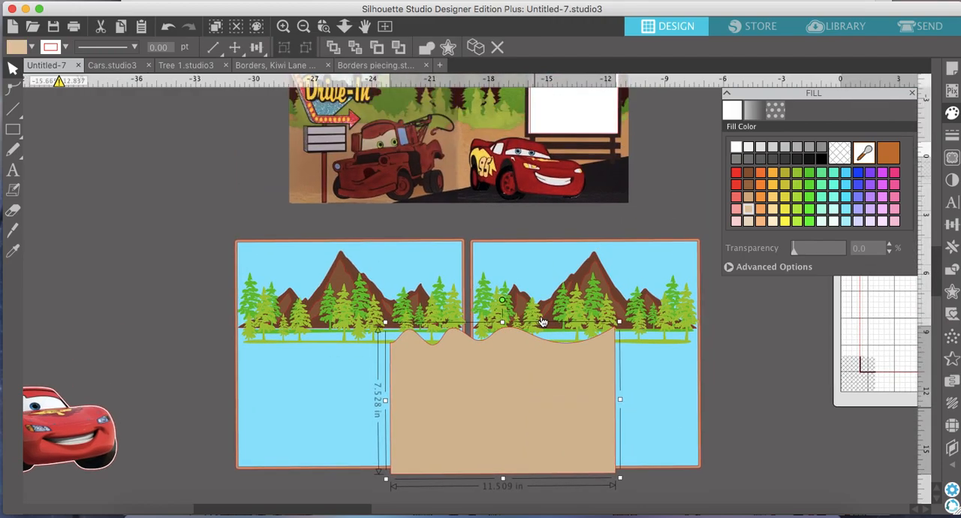
scroll(543, 322, "right", 1)
left_click_drag(489, 384, 573, 377)
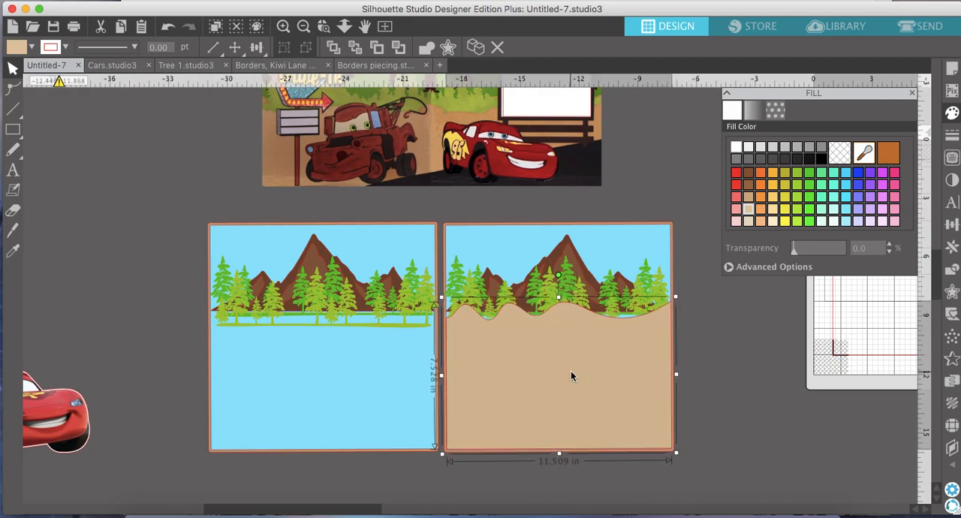
Duplicate the tan ground piece, flip the copy horizontally and fit it over the lower part of the left-hand page.
left_click(478, 49)
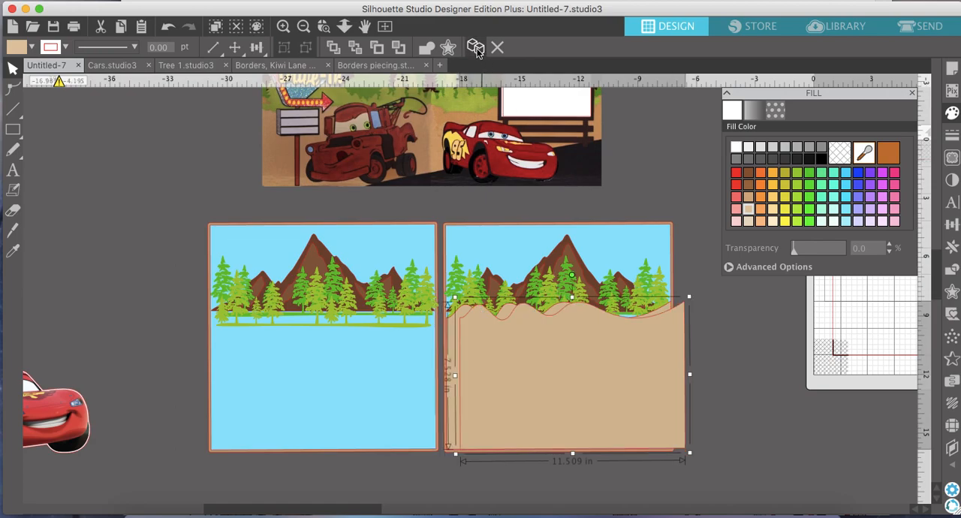
right_click(606, 391)
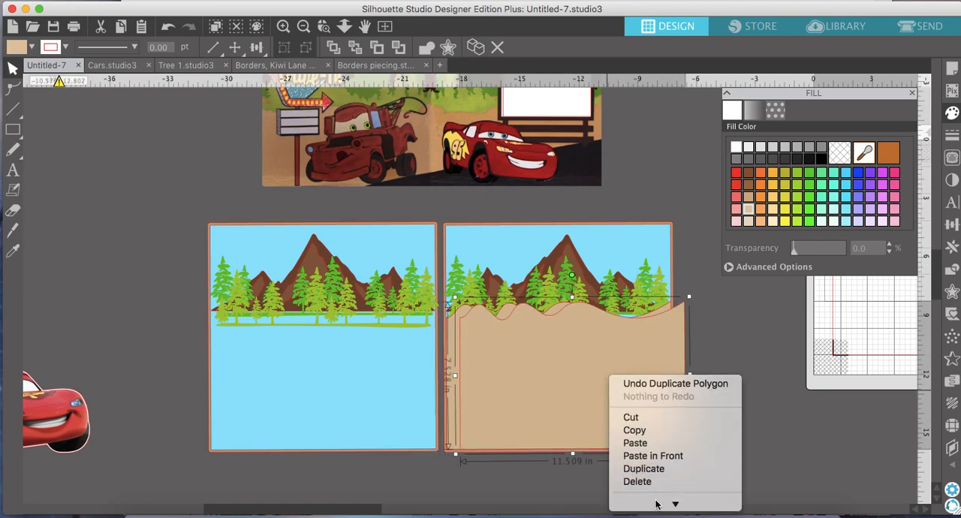
left_click(654, 453)
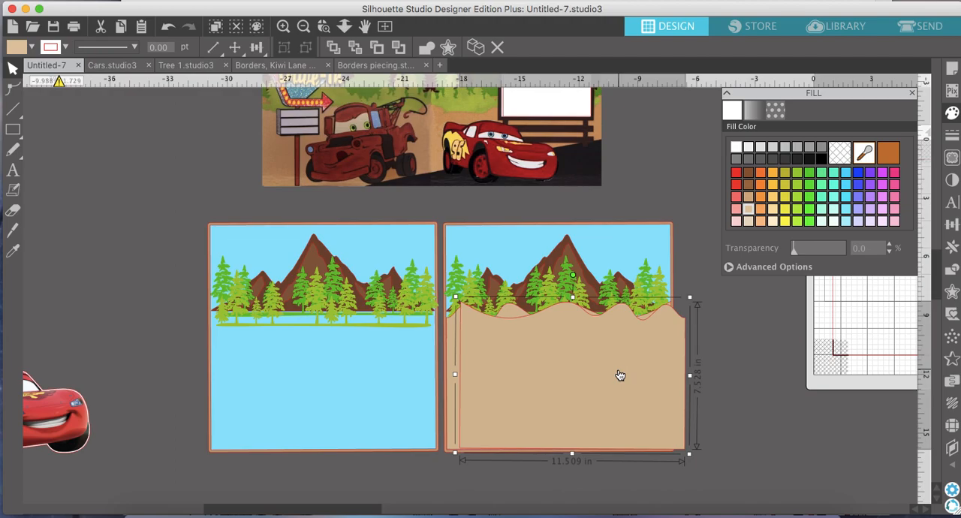
left_click_drag(620, 375, 369, 375)
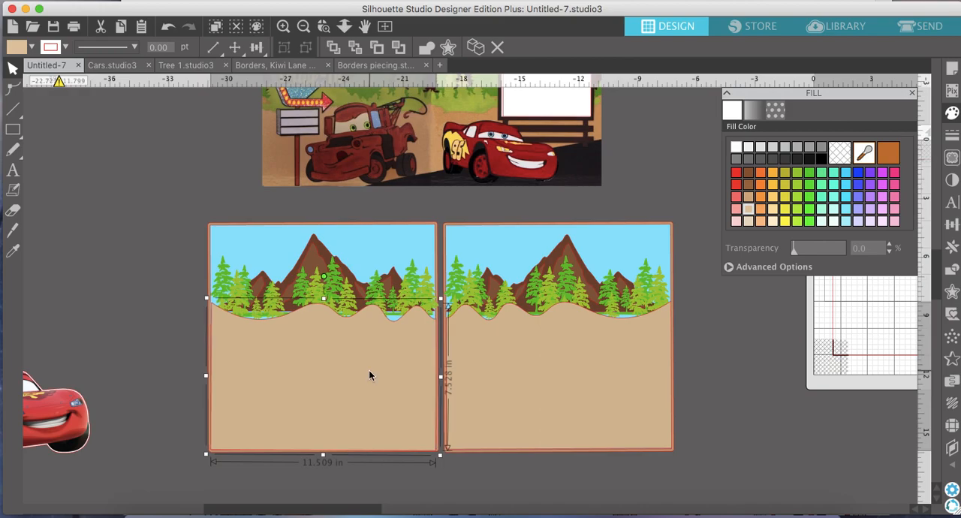
Nudge the pine trees and brown mountains on both pages slightly down behind the wavy edge of the ground pieces.
left_click(304, 26)
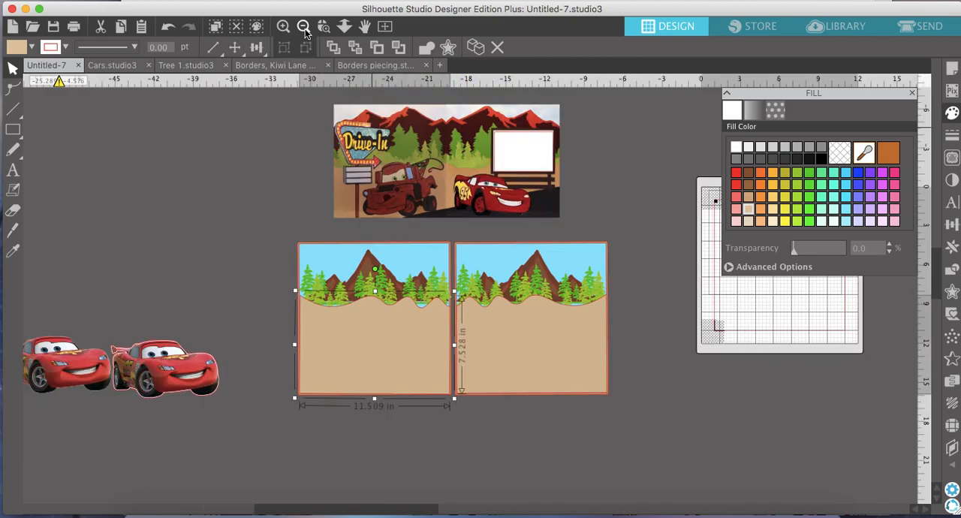
left_click(446, 291)
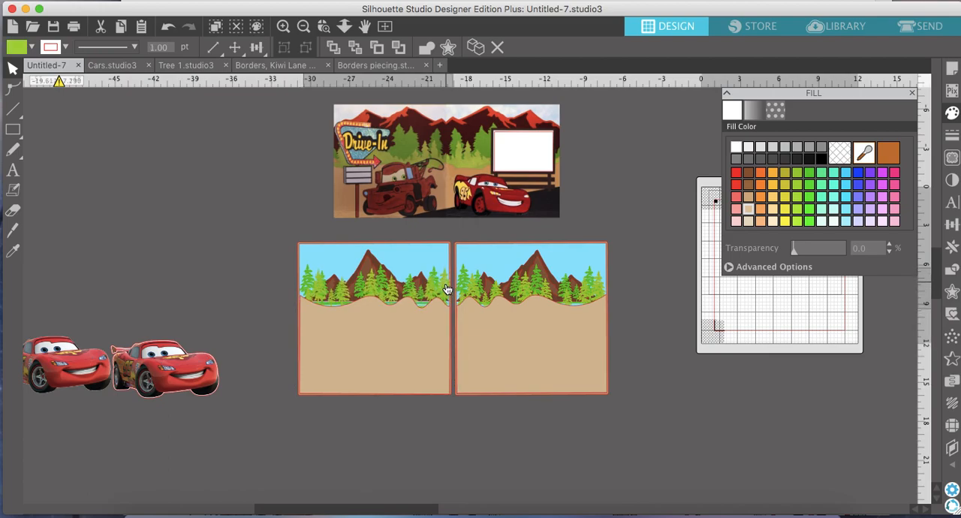
left_click(381, 276)
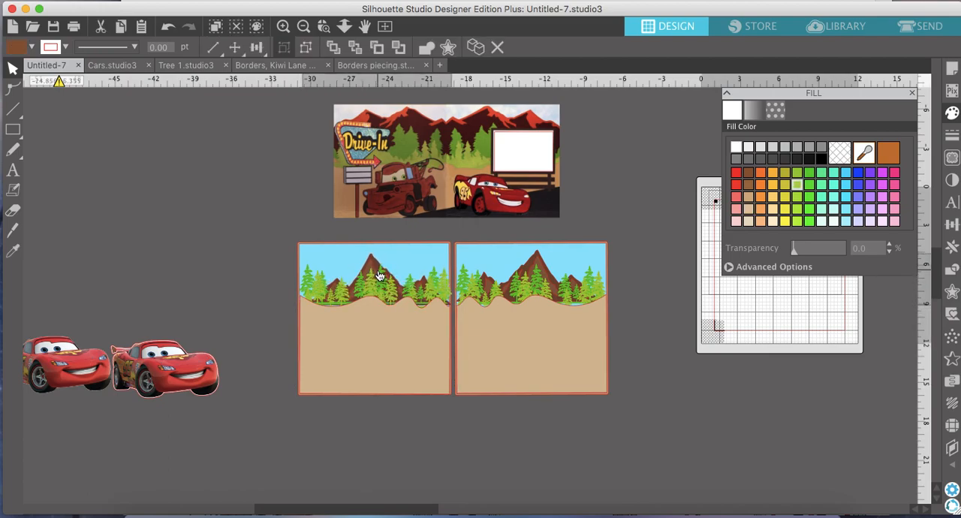
key("Escape")
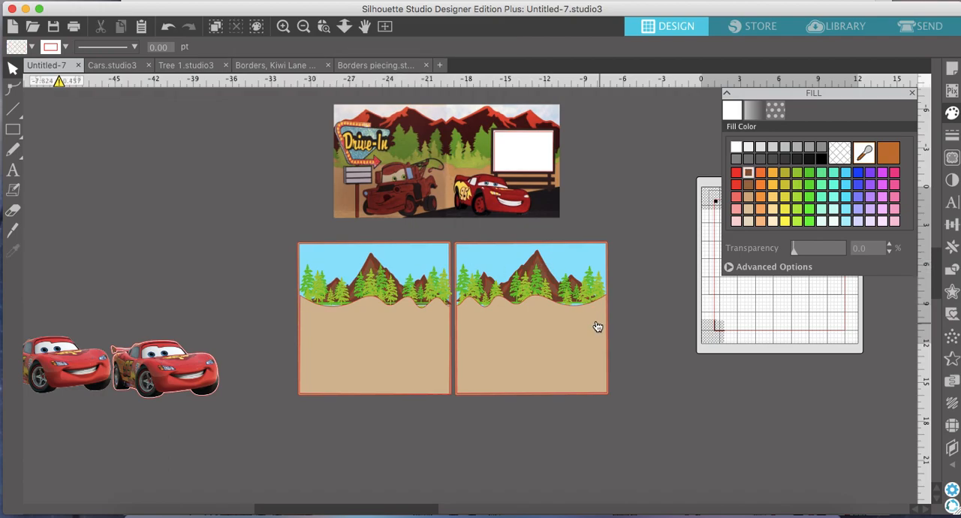
left_click(538, 272)
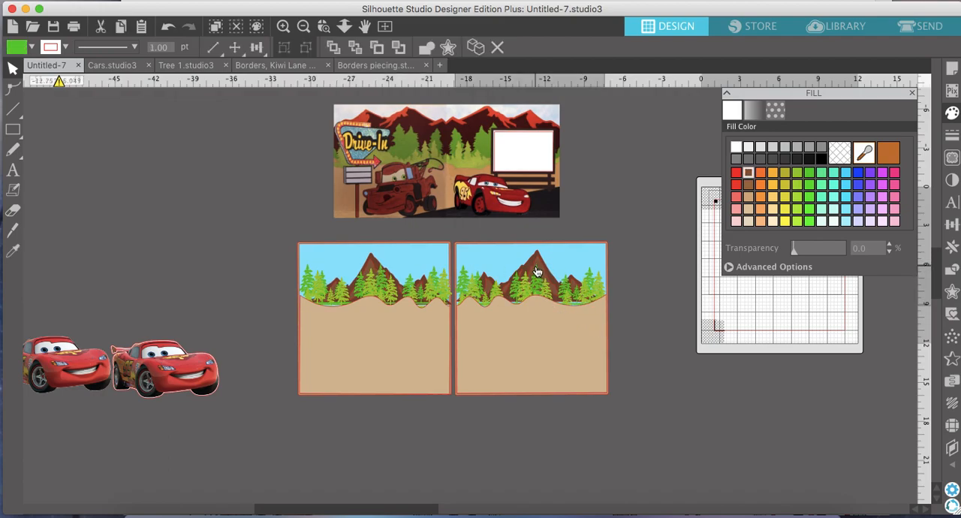
left_click(537, 268)
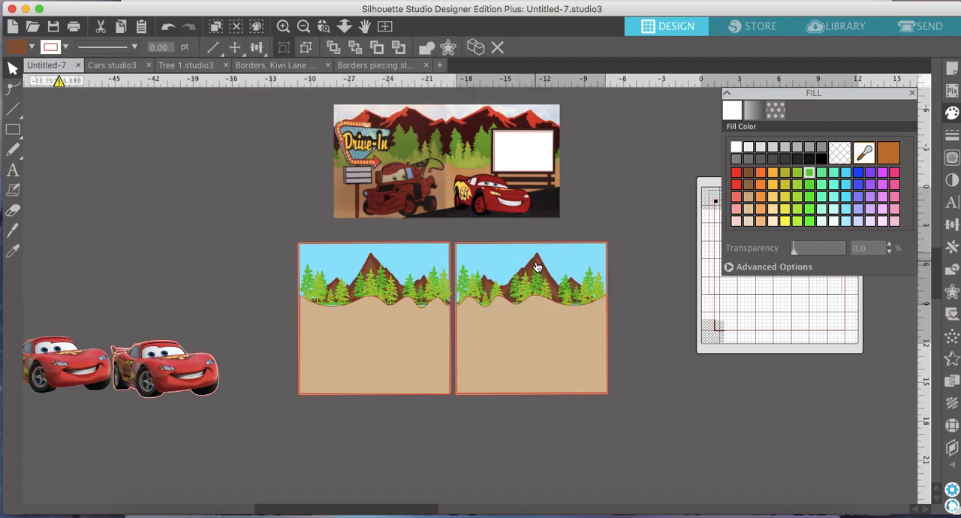
key("Escape")
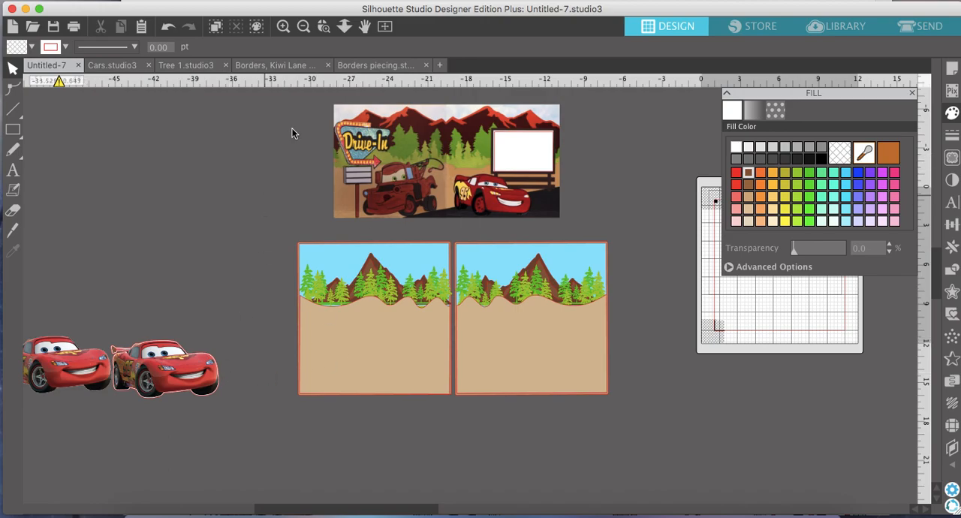
left_click(284, 29)
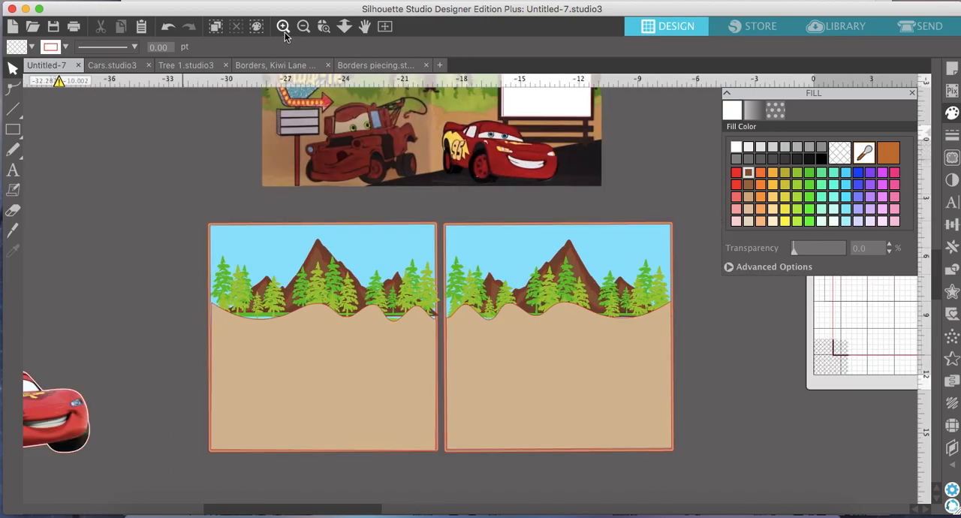
left_click(304, 27)
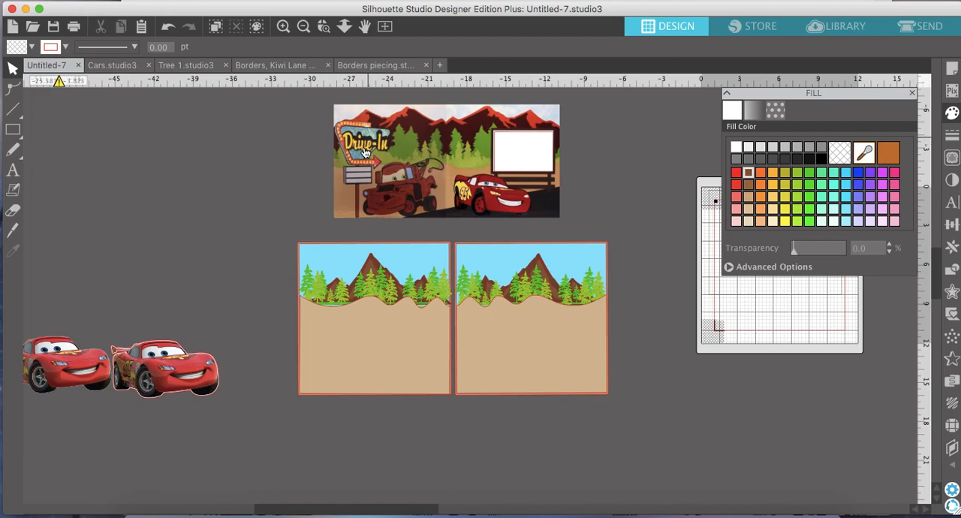
In the Cars.studio3 document, enlarge the Tow Mater truck graphic to about 4.9 in wide and copy it.
left_click(109, 63)
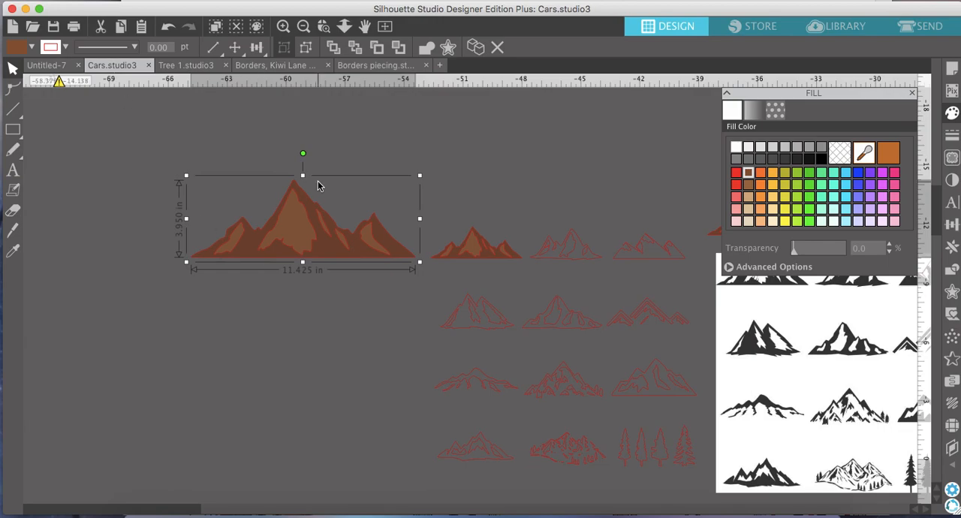
left_click(303, 26)
scroll(492, 277, "right", 10)
scroll(492, 276, "down", 4)
scroll(492, 279, "right", 3)
scroll(492, 280, "down", 2)
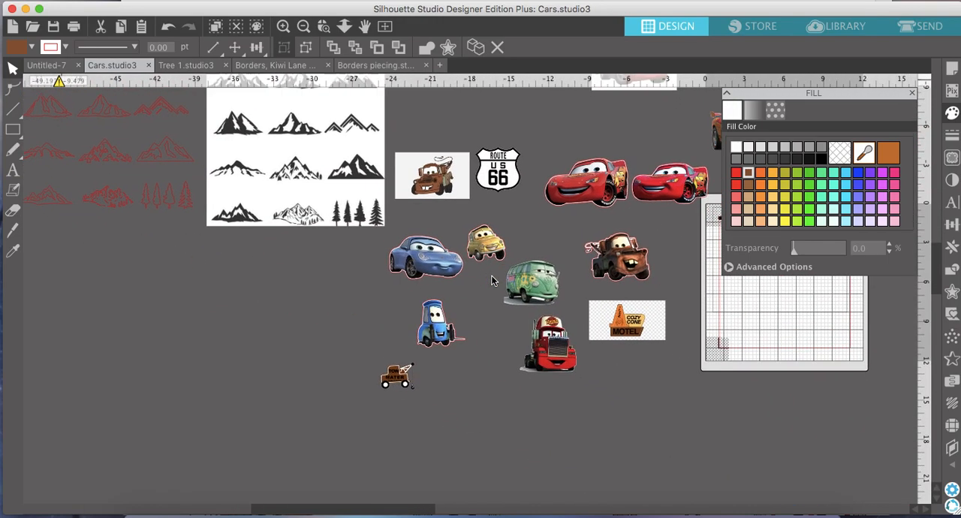
left_click(396, 376)
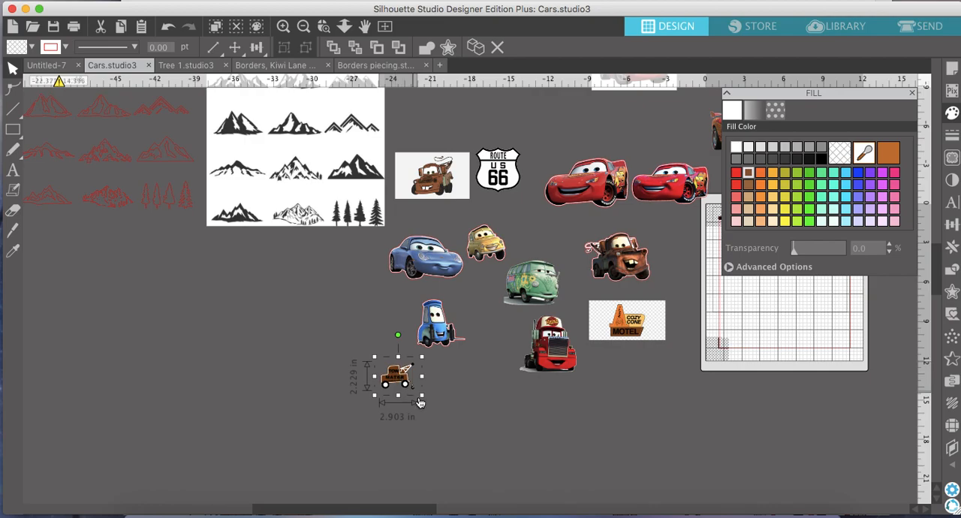
left_click_drag(422, 397, 449, 418)
right_click(413, 403)
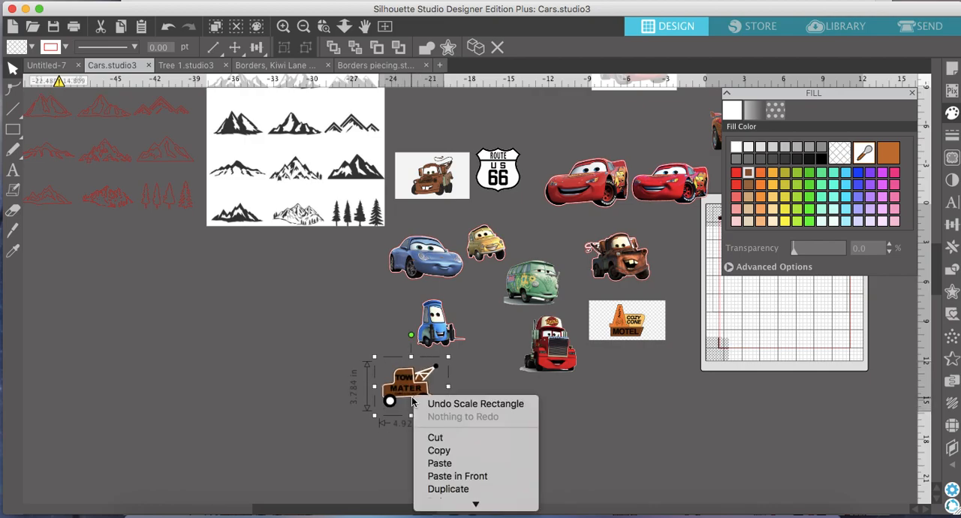
left_click(431, 447)
Paste the Tow Mater truck into the Untitled-7 layout and place it over the trees on the left-hand page.
left_click(47, 66)
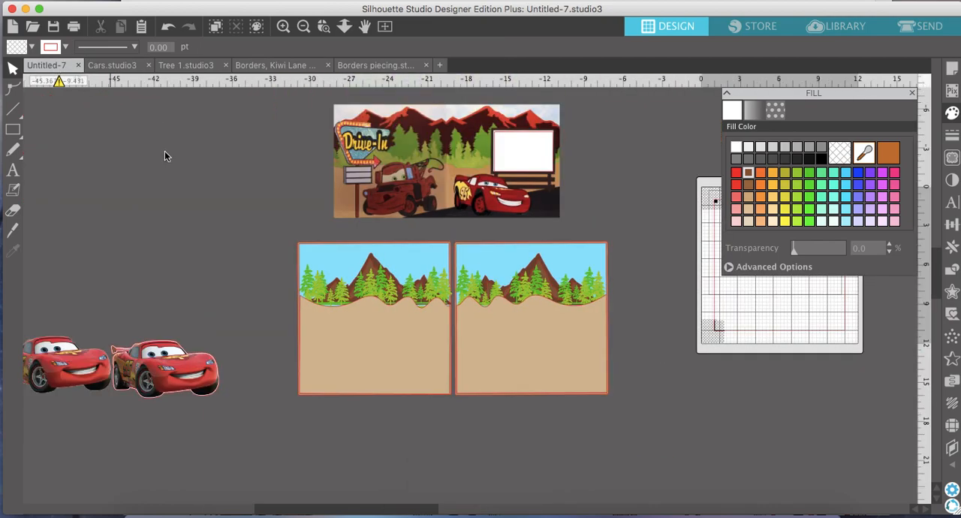
right_click(91, 183)
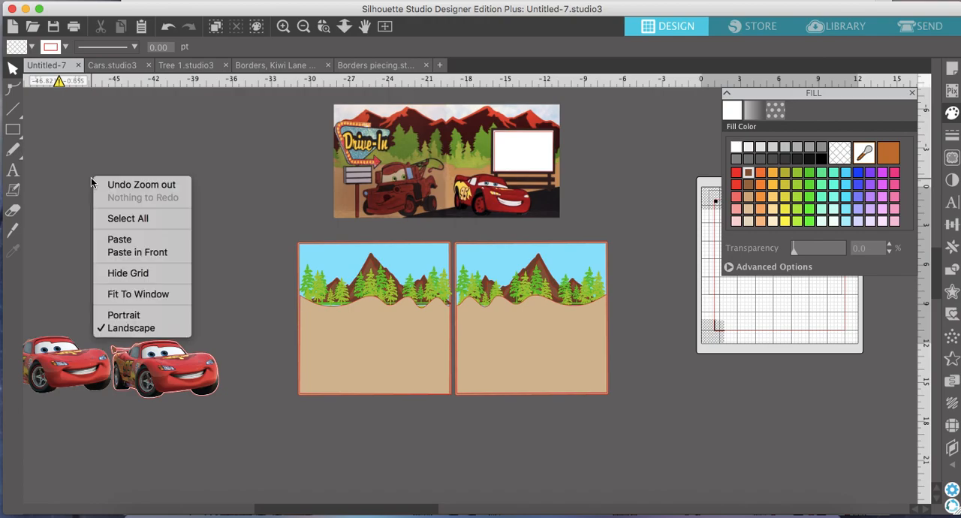
left_click(138, 239)
left_click_drag(505, 291, 339, 284)
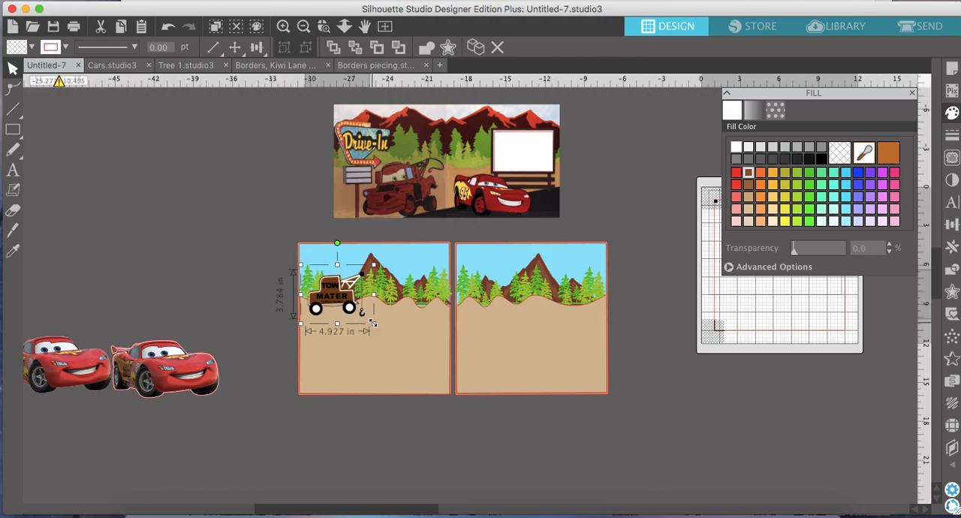
Enlarge the Tow Mater truck to about 5.7 in wide with a slight tilt and move it to the empty area beside the reference picture.
left_click_drag(375, 325, 384, 332)
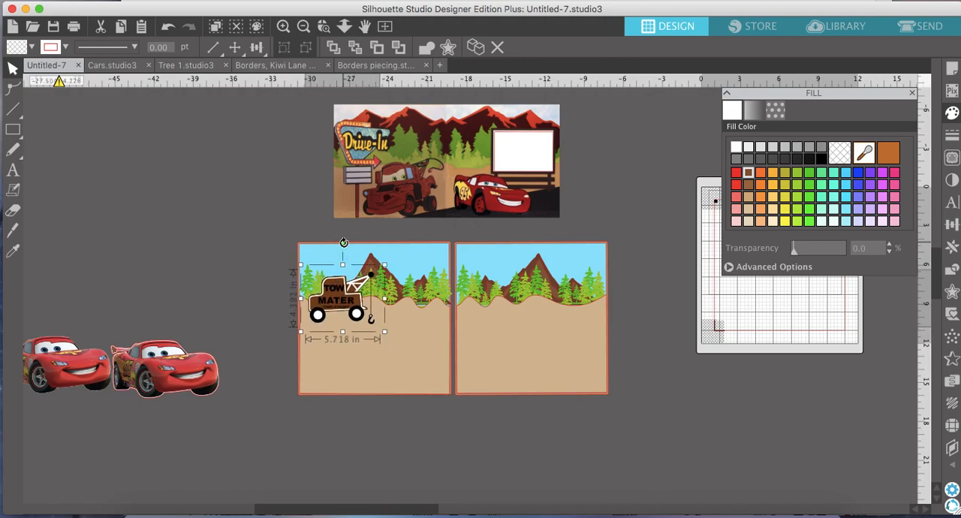
left_click_drag(343, 243, 345, 243)
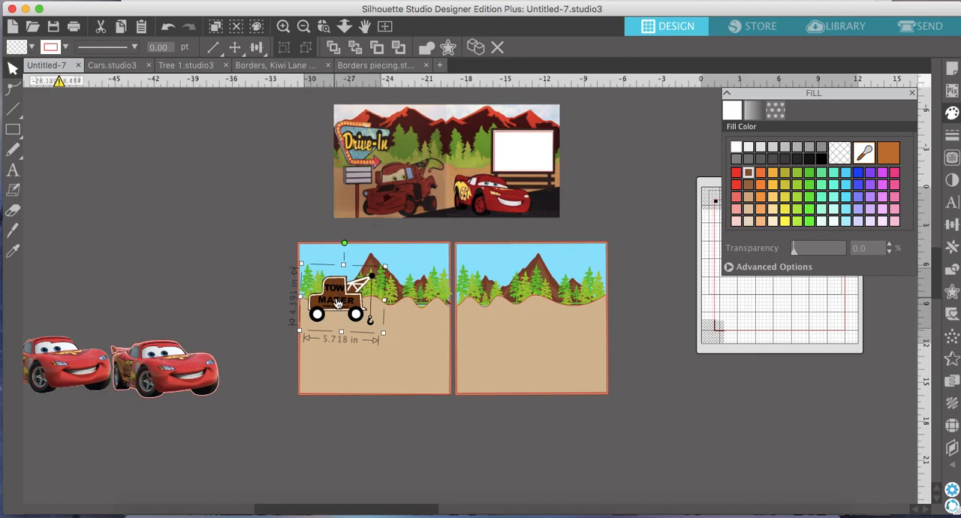
left_click_drag(337, 302, 181, 177)
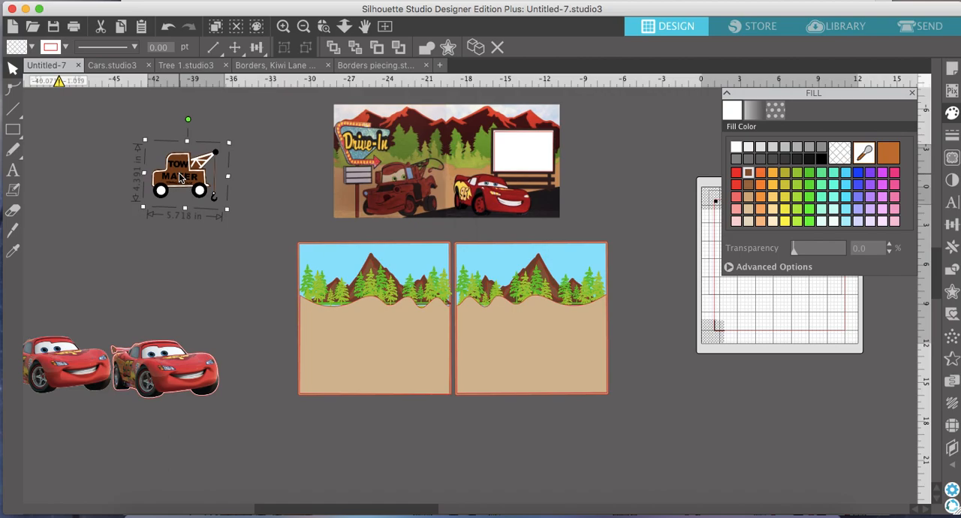
Draw a thin vertical rectangle about 0.26 in wide and 6.5 in tall beside the Tow Mater truck and fill it dark grey.
left_click(29, 134)
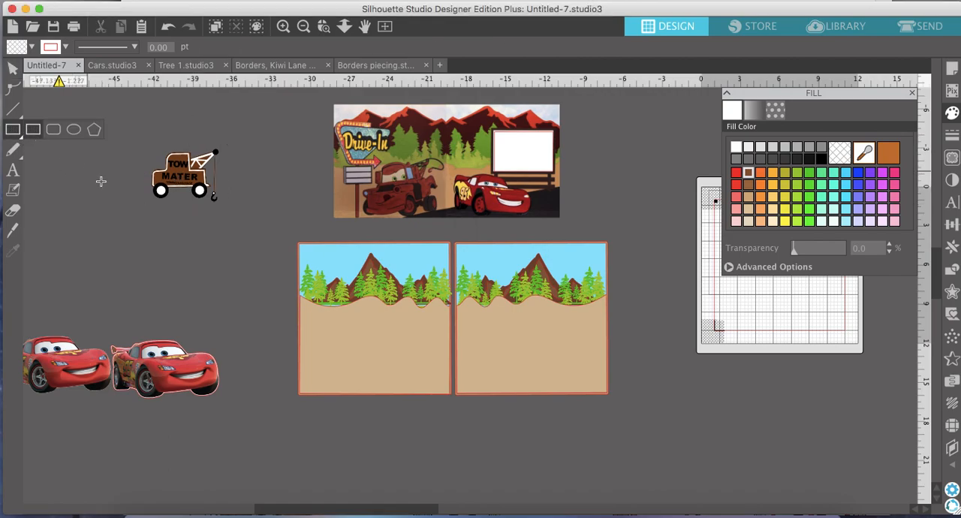
mouse_move(14, 131)
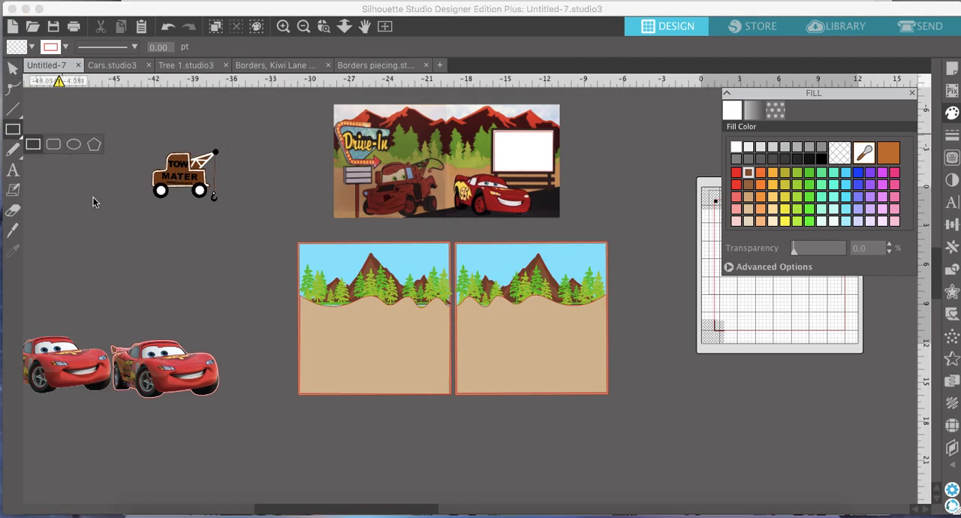
left_click_drag(81, 180, 84, 265)
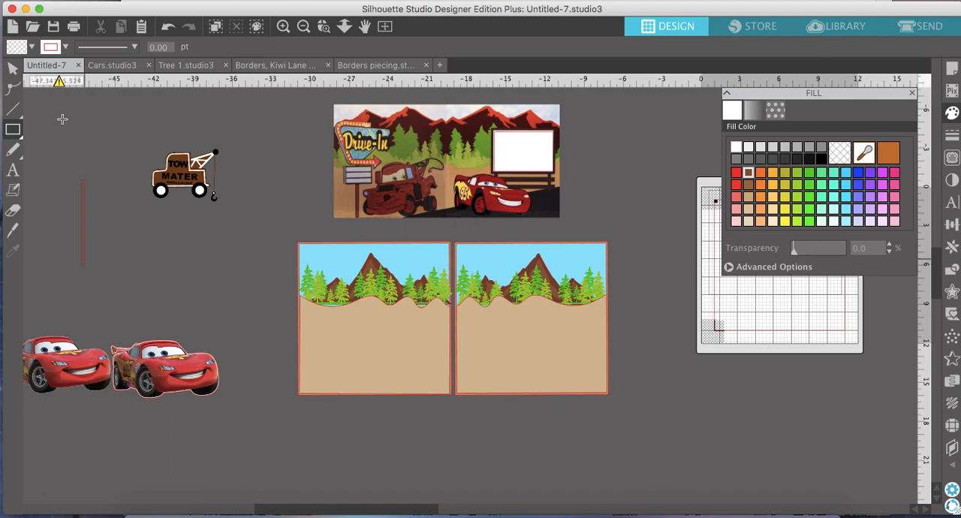
left_click(13, 69)
left_click(89, 205)
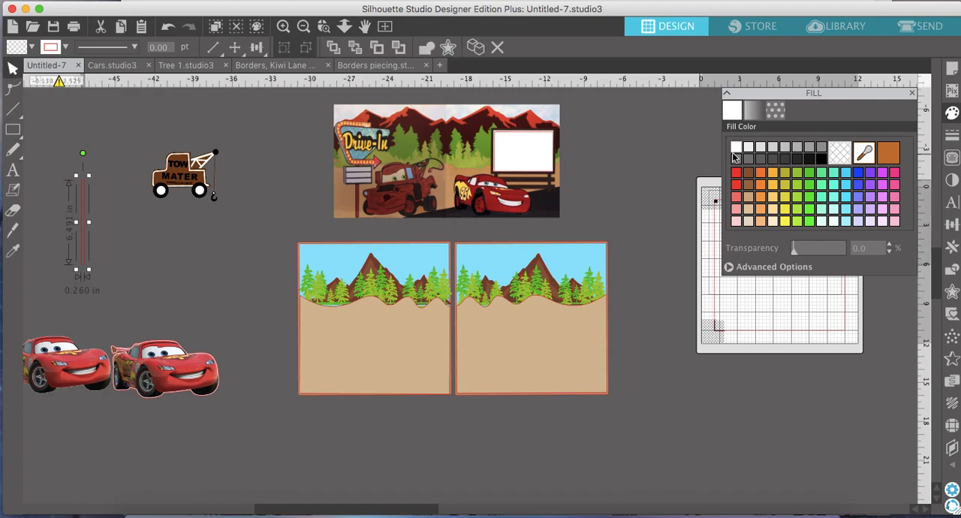
left_click(751, 157)
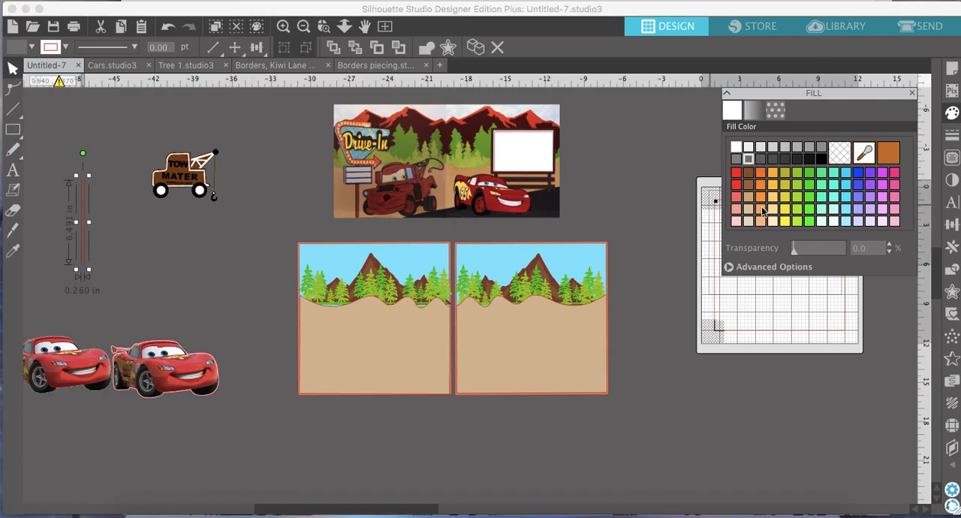
left_click(775, 159)
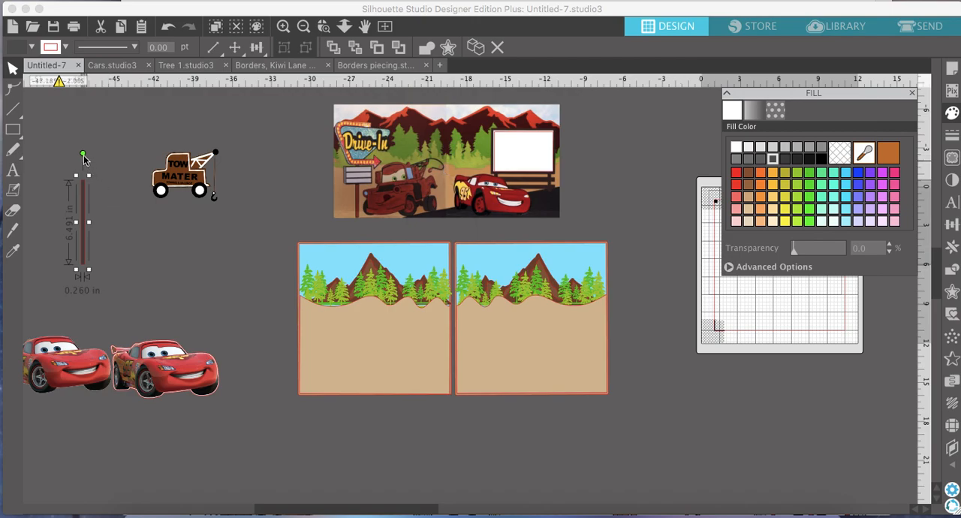
Form two splayed legs behind the Tow Mater truck from the tilted, shortened post and a horizontally flipped duplicate.
left_click_drag(83, 155, 93, 155)
left_click_drag(93, 199, 173, 169)
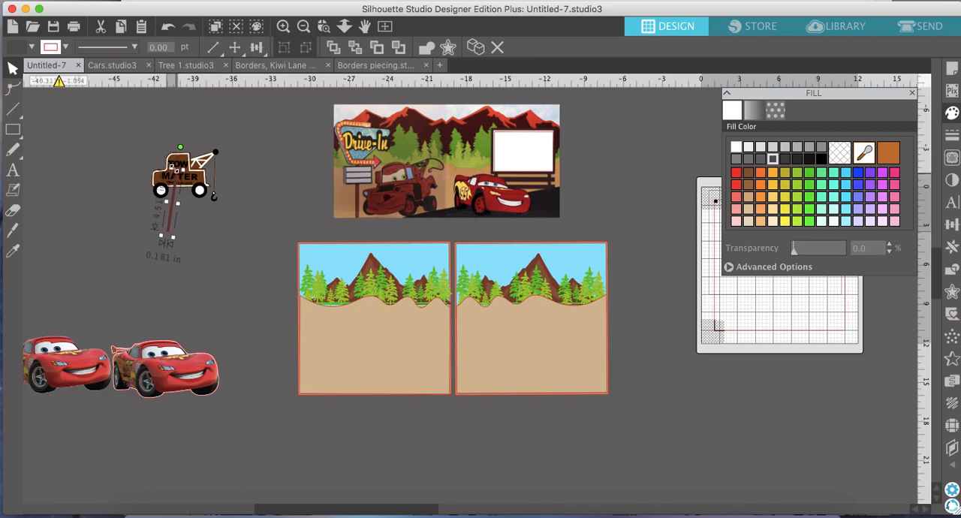
left_click(476, 47)
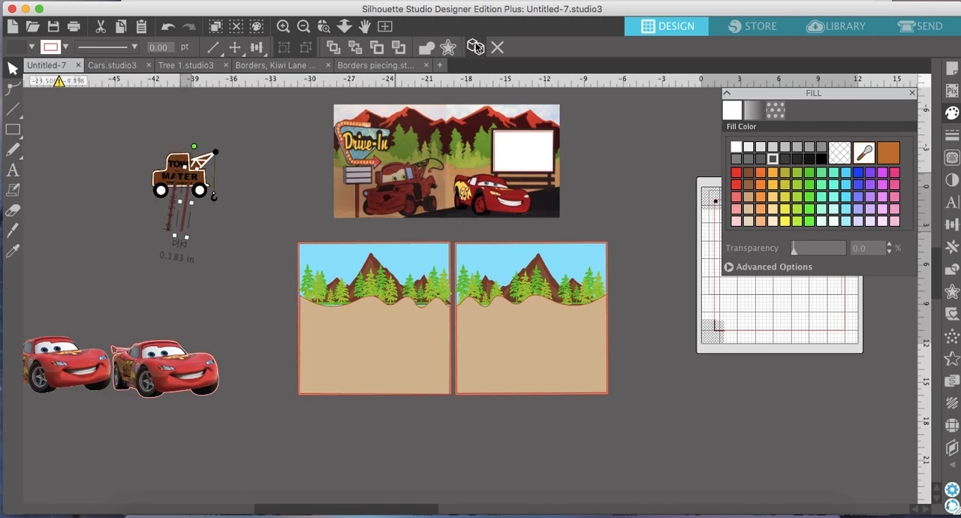
right_click(189, 214)
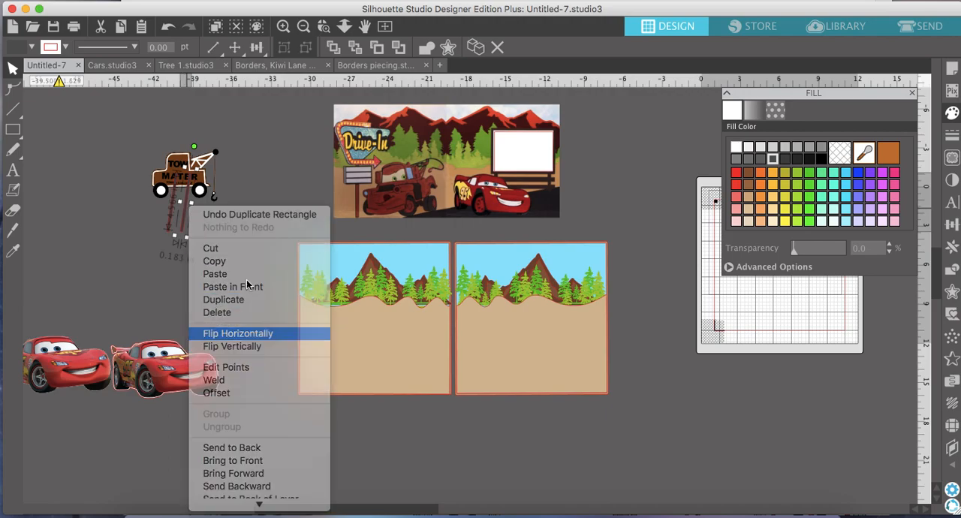
left_click(249, 333)
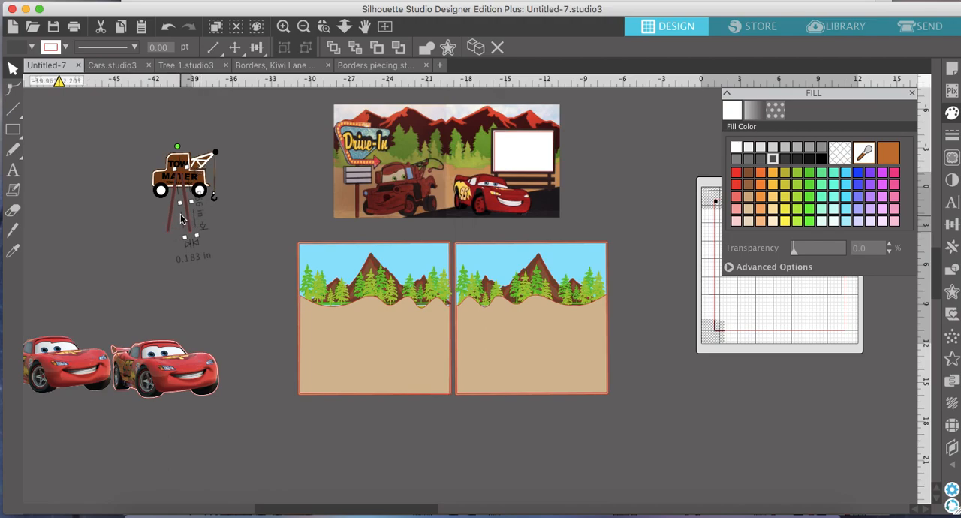
left_click(209, 157)
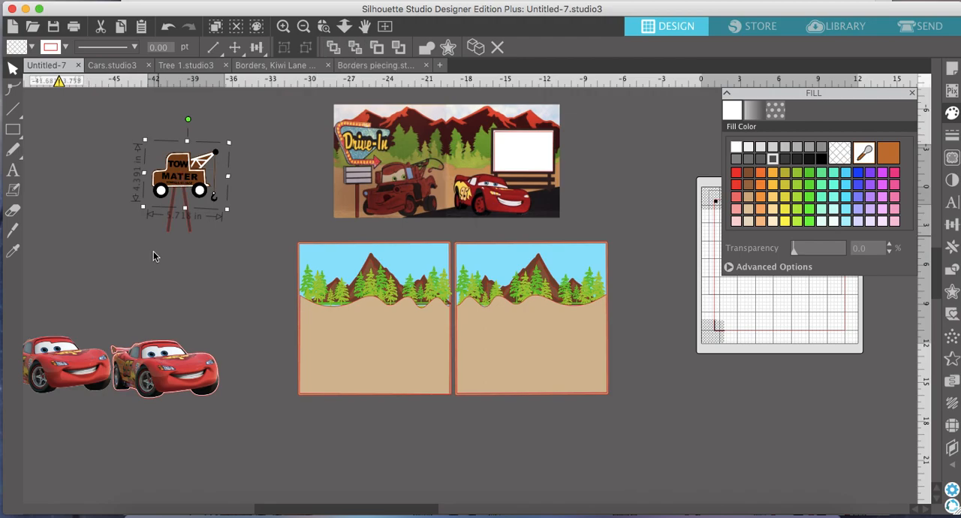
Group the Tow Mater truck with its legs and place it on the left-hand page, enlarged to about 6.9 in wide.
left_click_drag(251, 238, 132, 147)
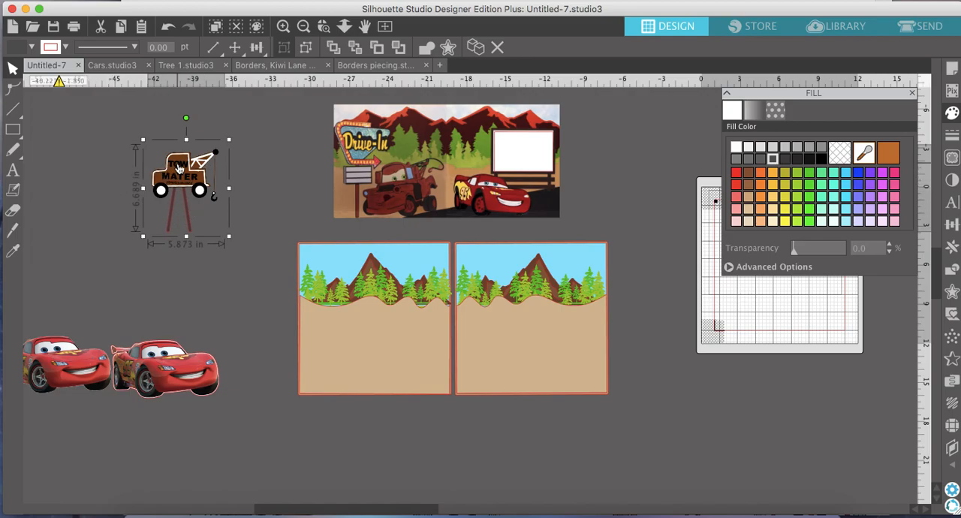
left_click_drag(181, 170, 328, 303)
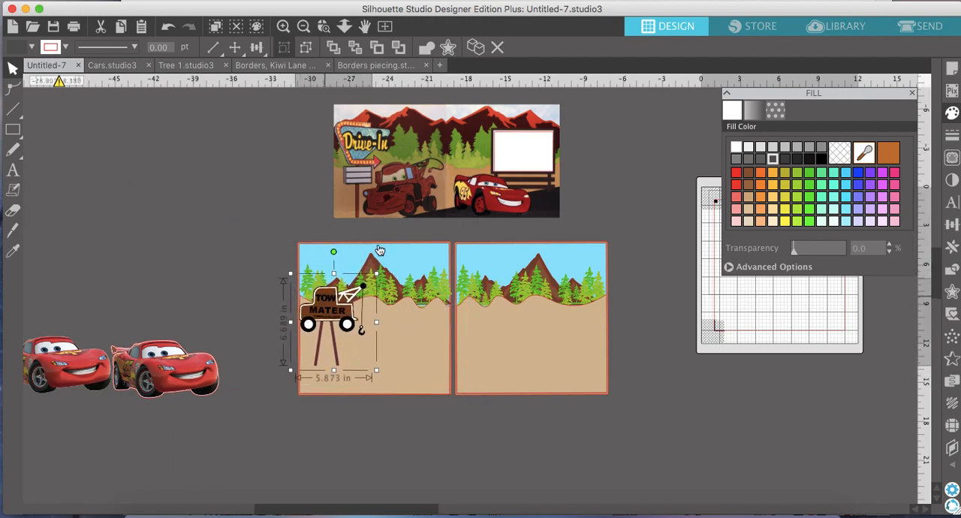
left_click(376, 281)
left_click(335, 305)
left_click_drag(380, 272, 399, 267)
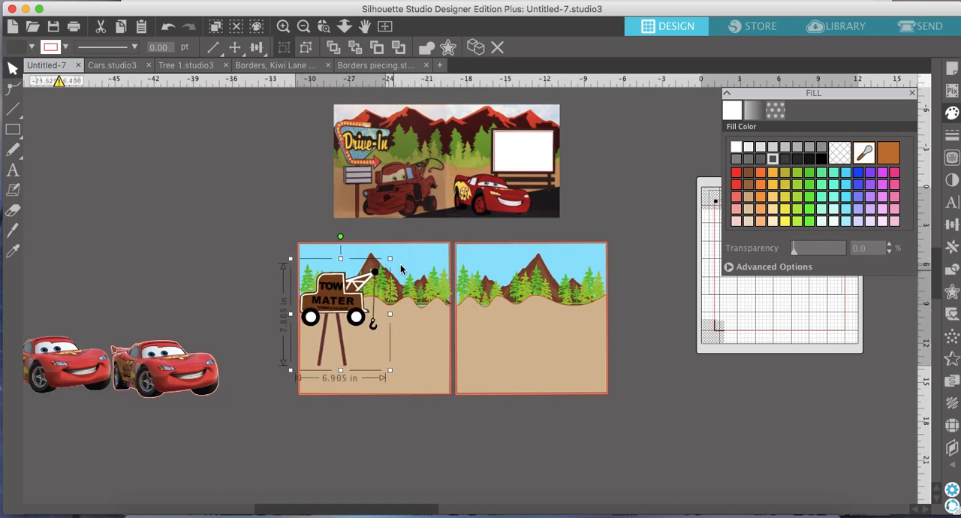
left_click_drag(336, 304, 341, 295)
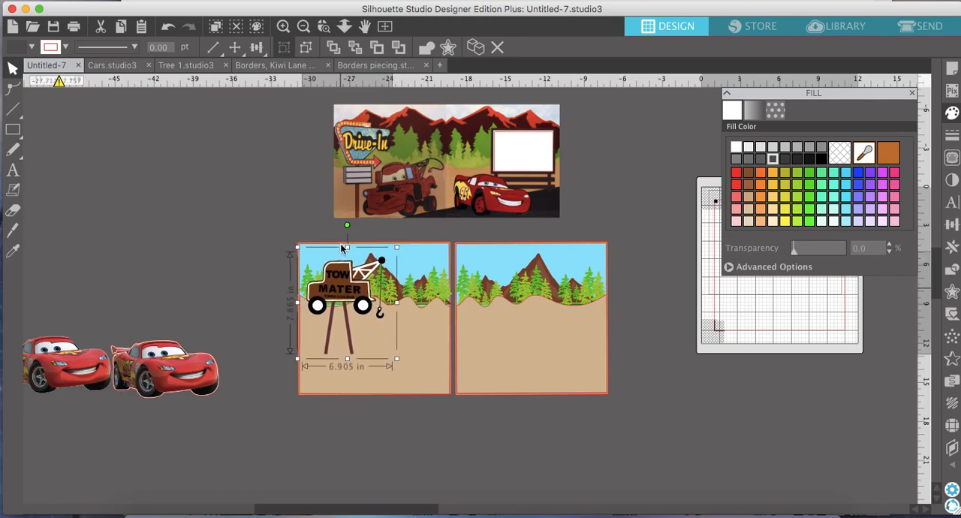
Draw a billboard rectangle about 6 in wide and 4.06 in tall beside the reference picture and fill it brown.
scroll(319, 85, "right", 5)
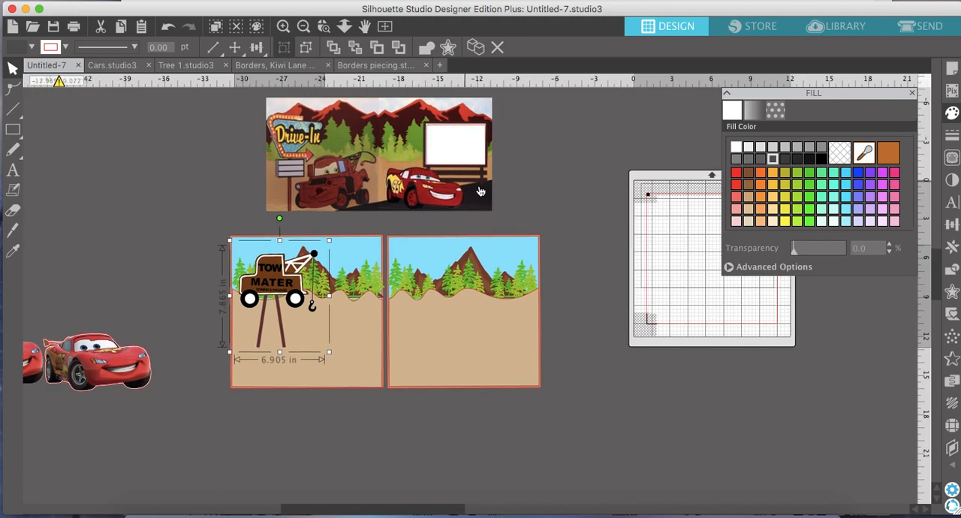
left_click(285, 27)
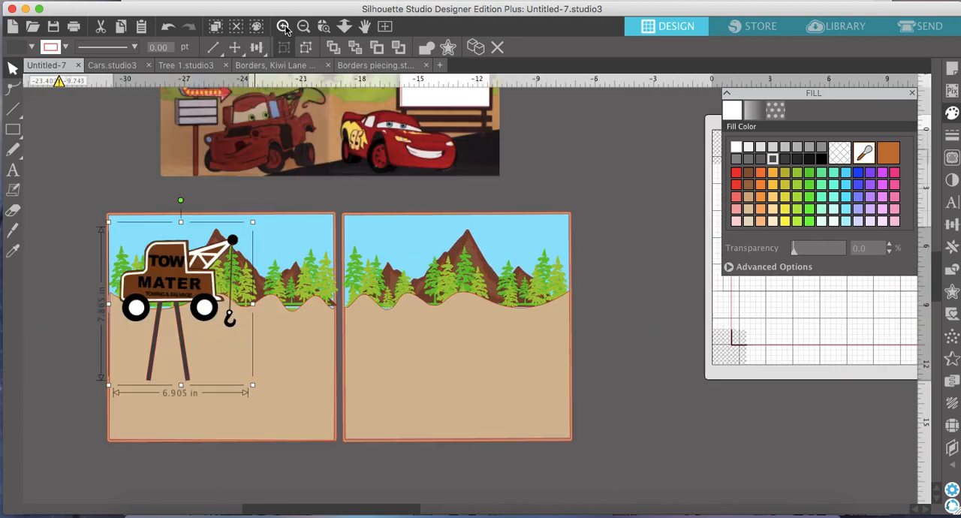
left_click(285, 27)
scroll(393, 171, "up", 3)
scroll(393, 171, "up", 5)
scroll(393, 170, "right", 3)
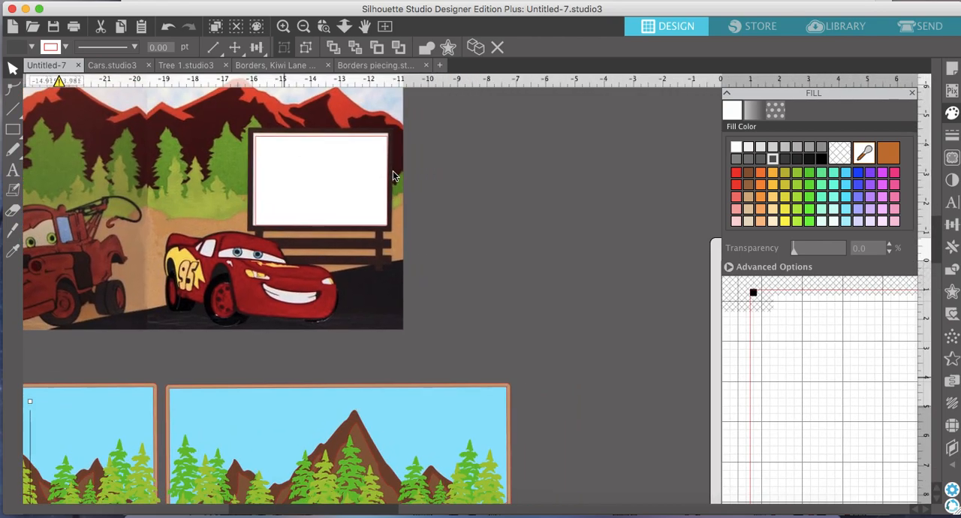
left_click(14, 131)
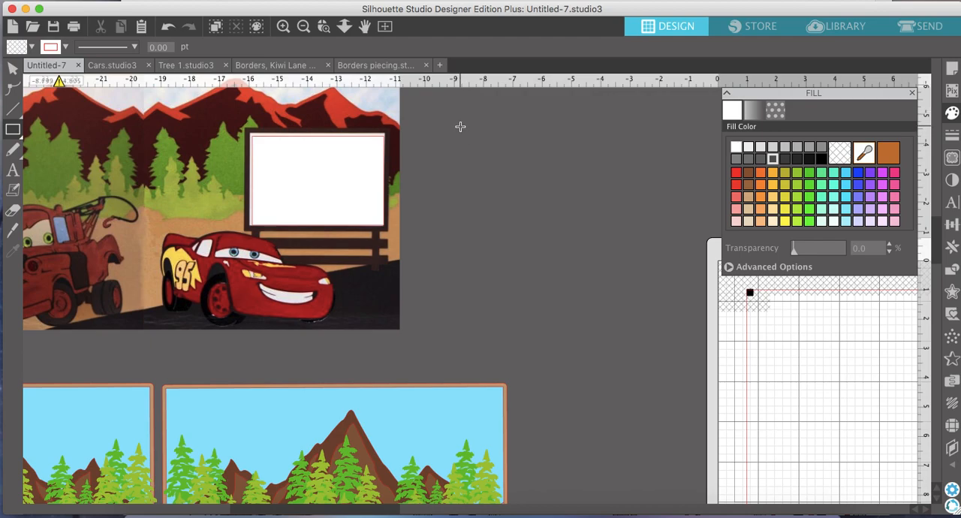
left_click_drag(460, 127, 635, 246)
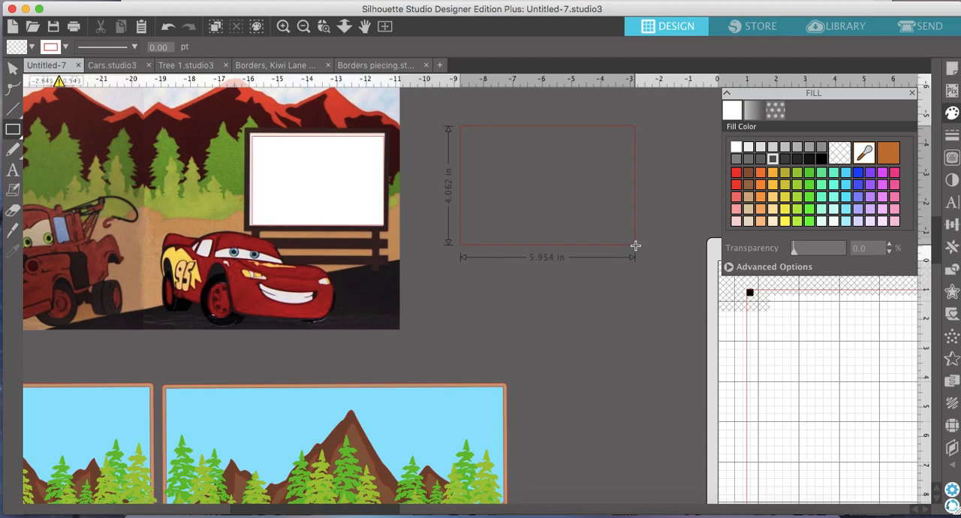
left_click_drag(637, 246, 637, 246)
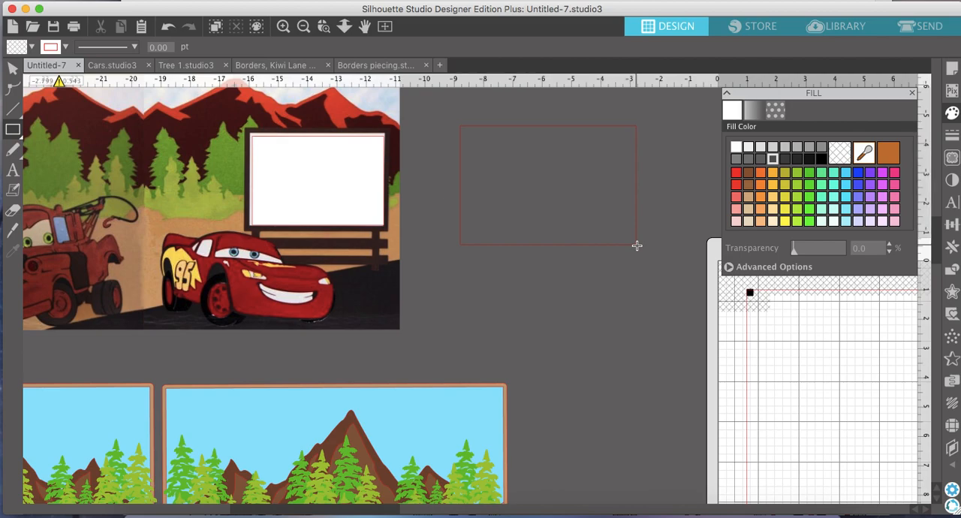
left_click(15, 68)
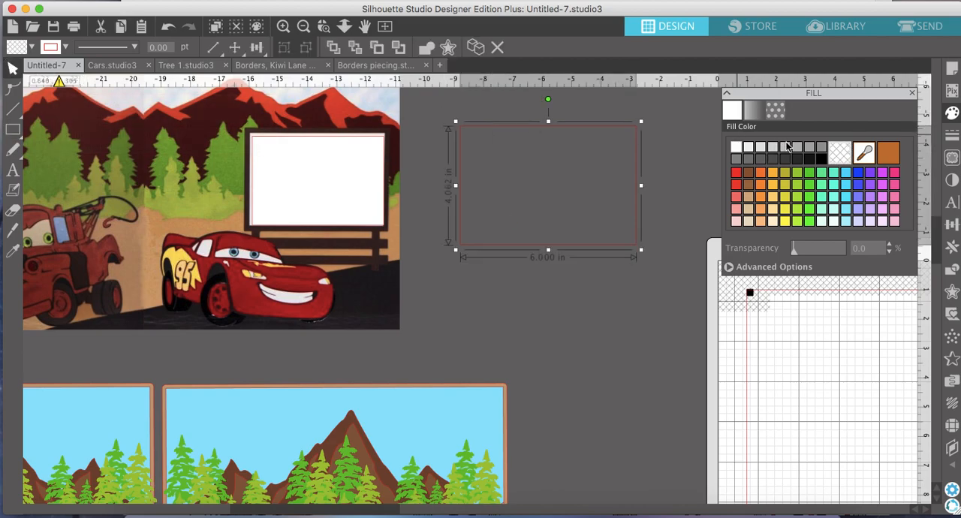
left_click(749, 172)
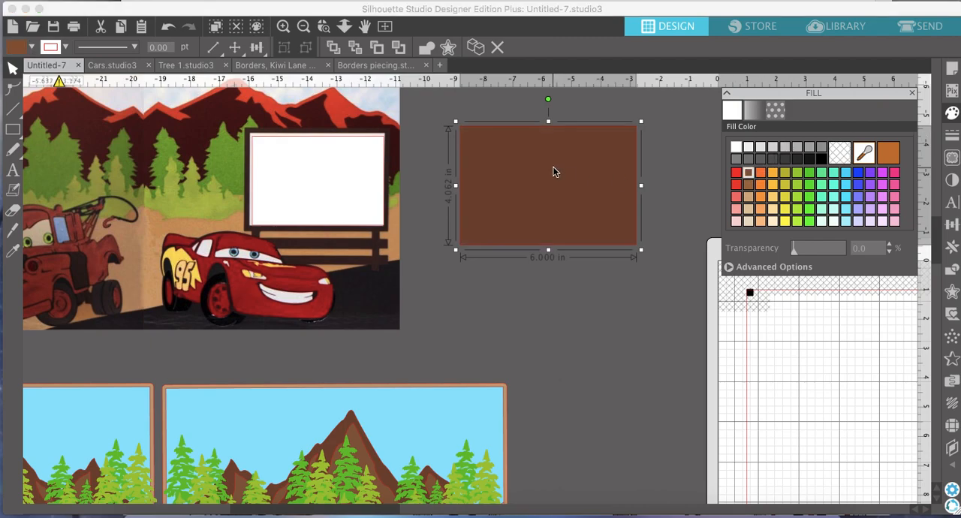
Create a 0.125 in internal offset of the brown billboard rectangle and fill it white.
scroll(553, 172, "right", 3)
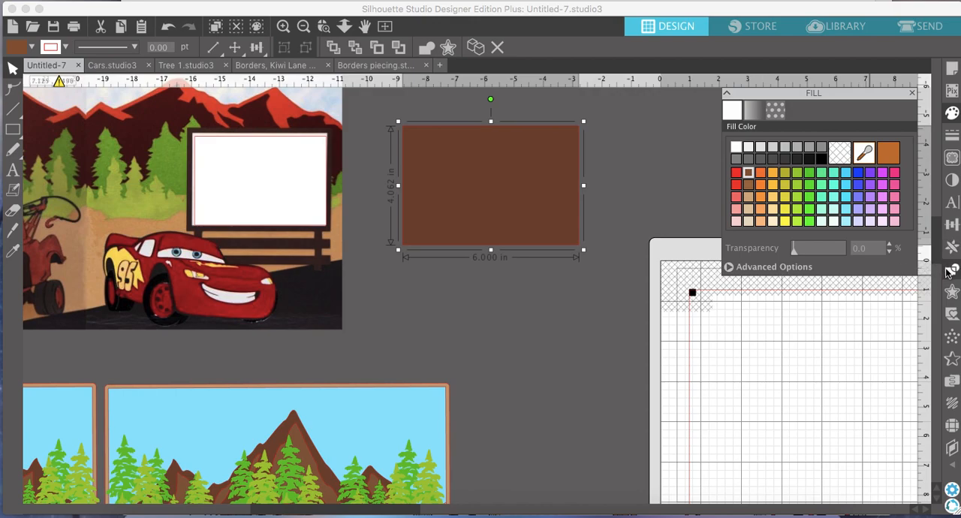
left_click(953, 291)
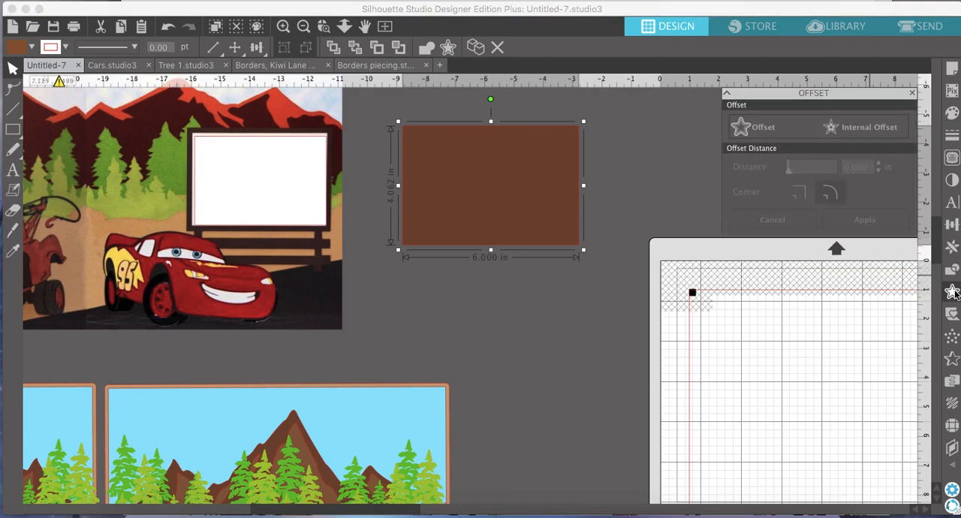
left_click(839, 127)
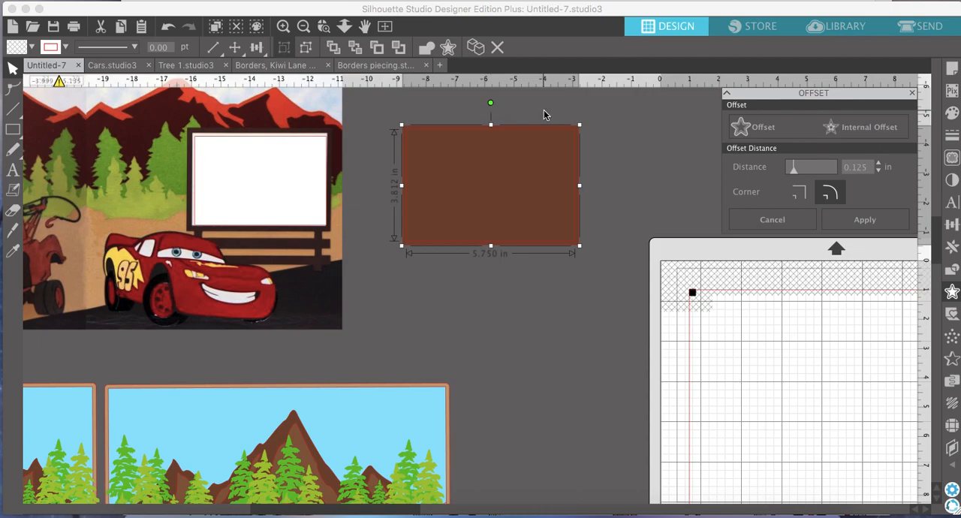
left_click(952, 113)
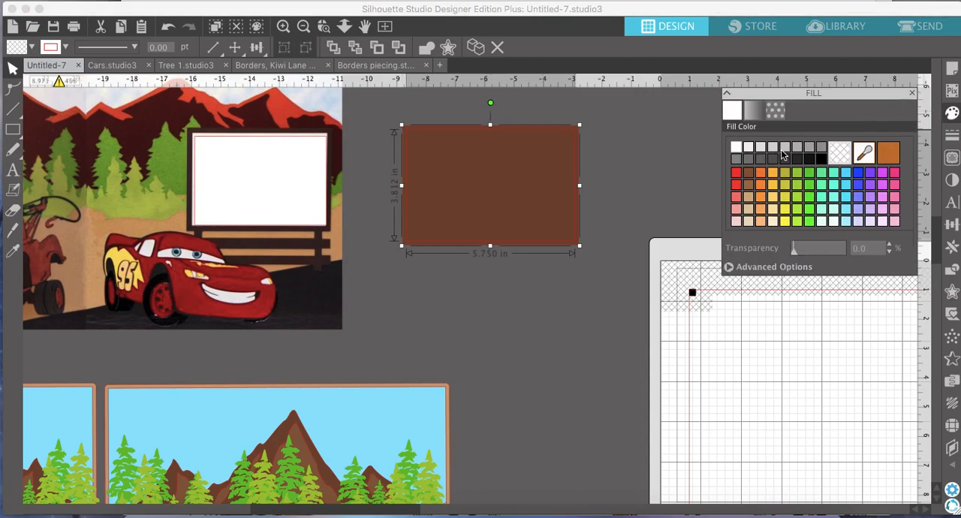
left_click(737, 148)
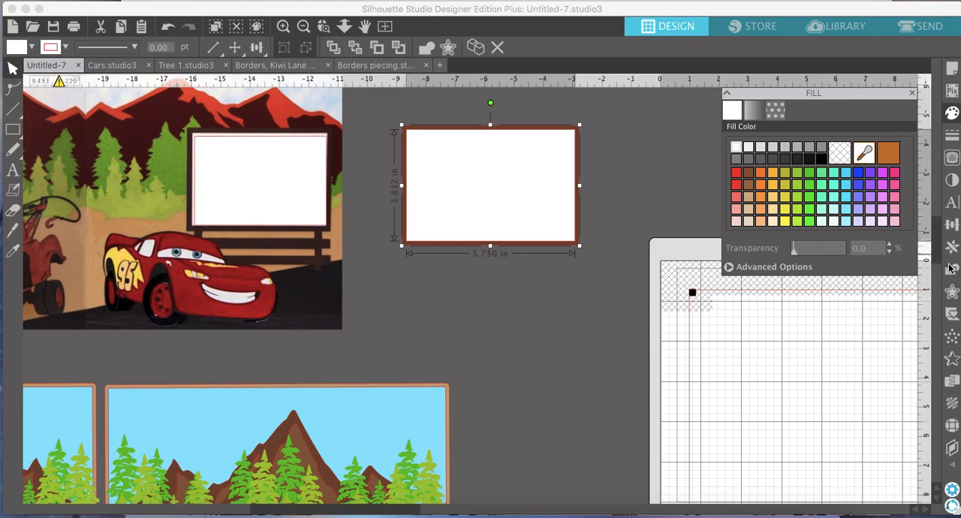
Create a 0.125 in internal offset of the white rectangle and fill it with the pale blue cloudy sky pattern.
left_click(952, 291)
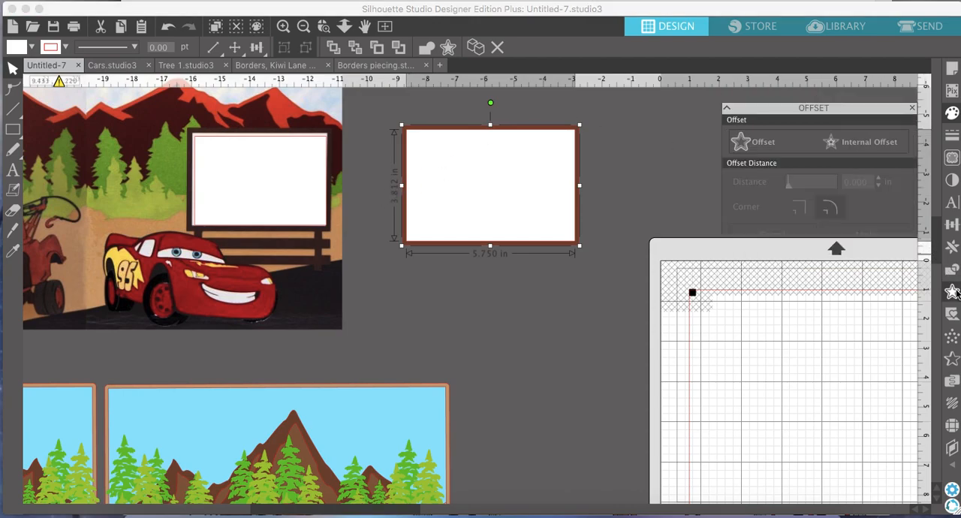
left_click(875, 131)
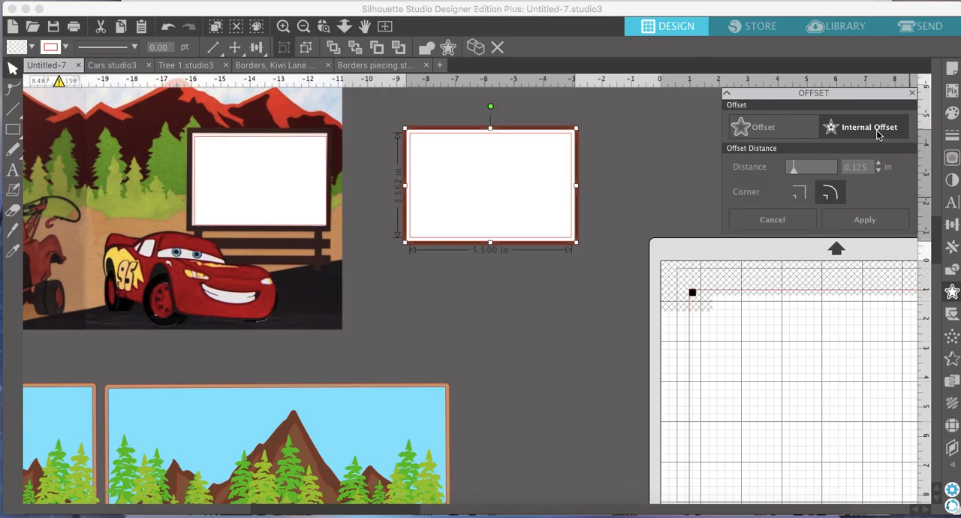
left_click(953, 112)
left_click(775, 113)
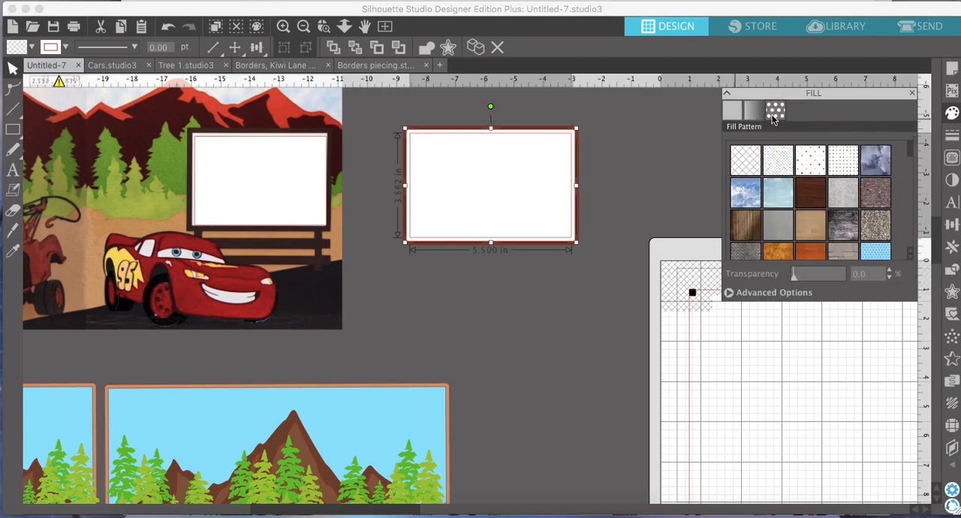
left_click(775, 200)
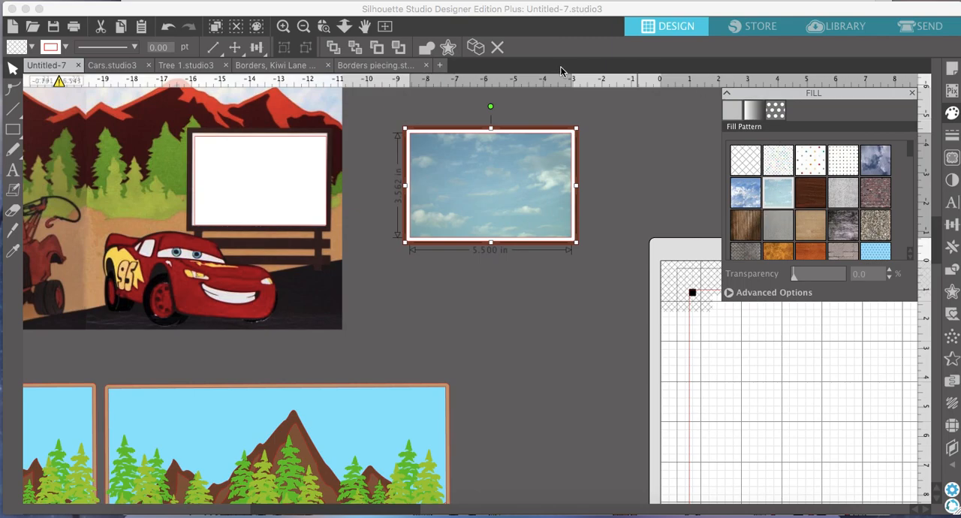
left_click(578, 252)
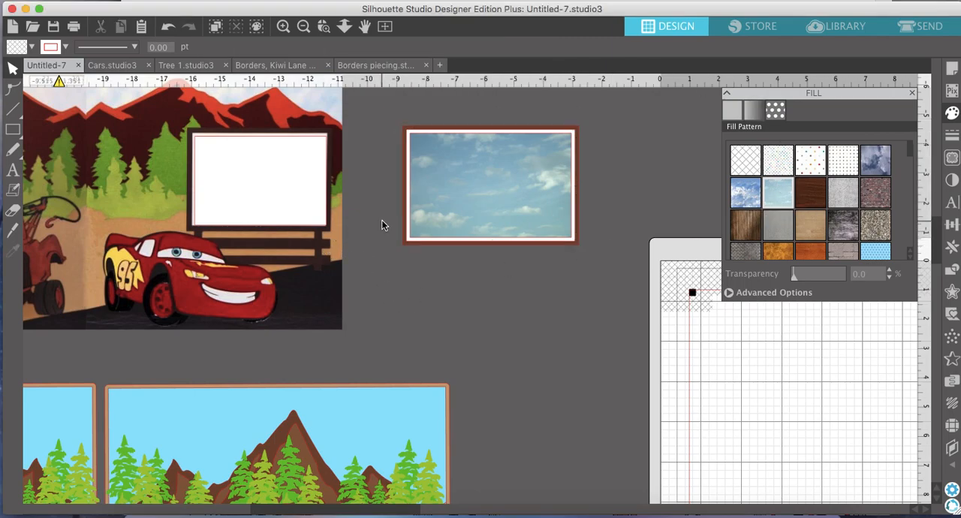
Draw a brown-filled plank about 6.02 in wide and 0.43 in tall under the billboard and duplicate it just below.
left_click(18, 134)
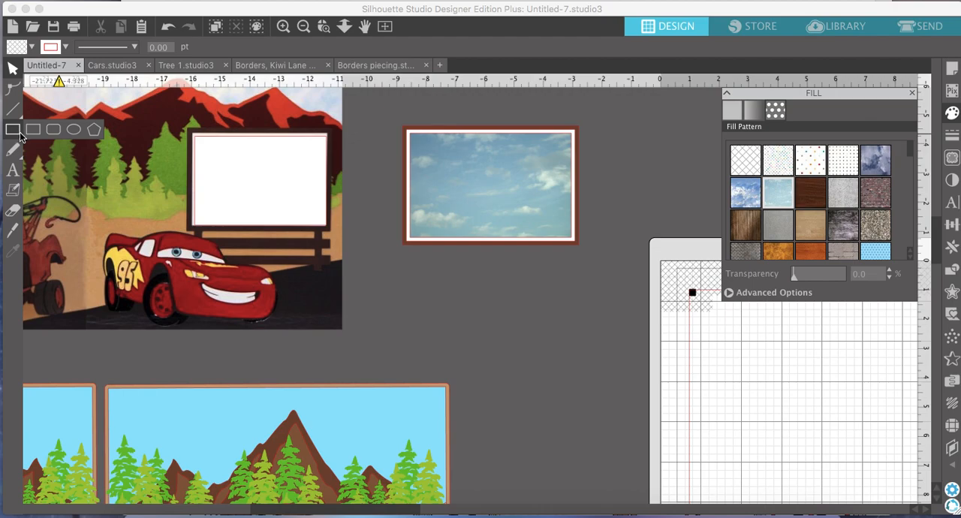
left_click(284, 27)
scroll(319, 181, "left", 3)
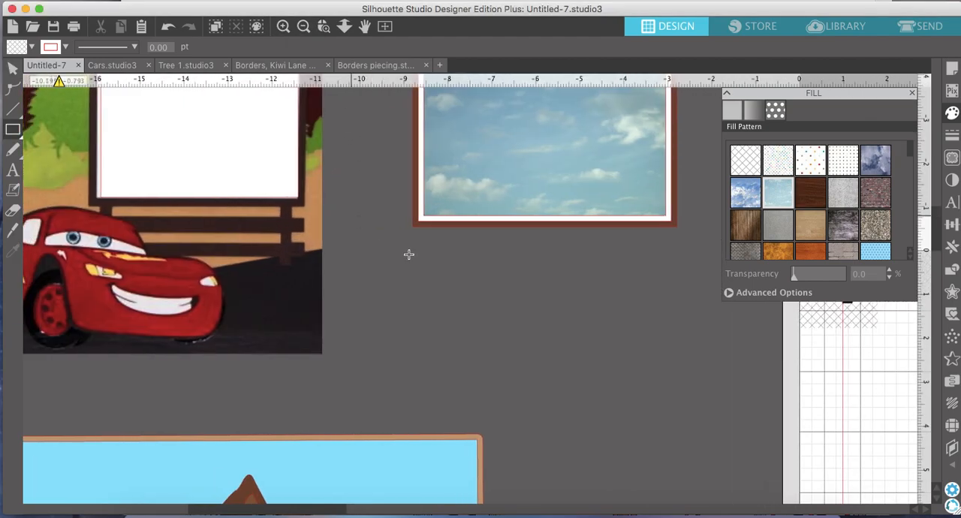
left_click_drag(414, 248, 679, 266)
left_click(13, 68)
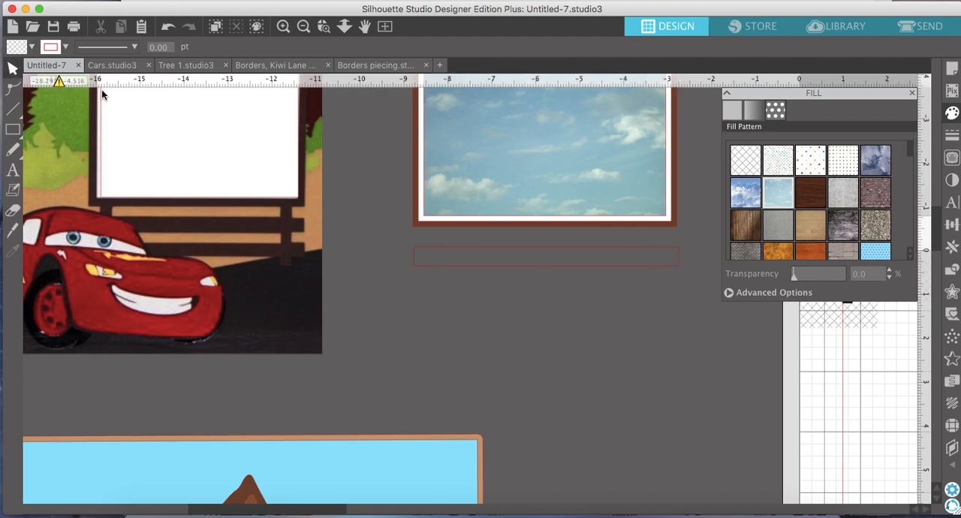
left_click(480, 249)
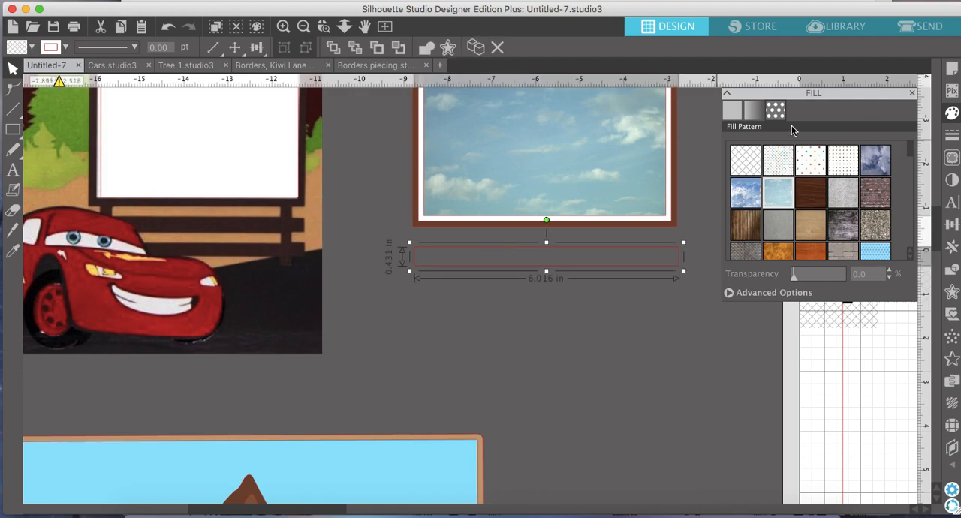
left_click(739, 114)
left_click(750, 172)
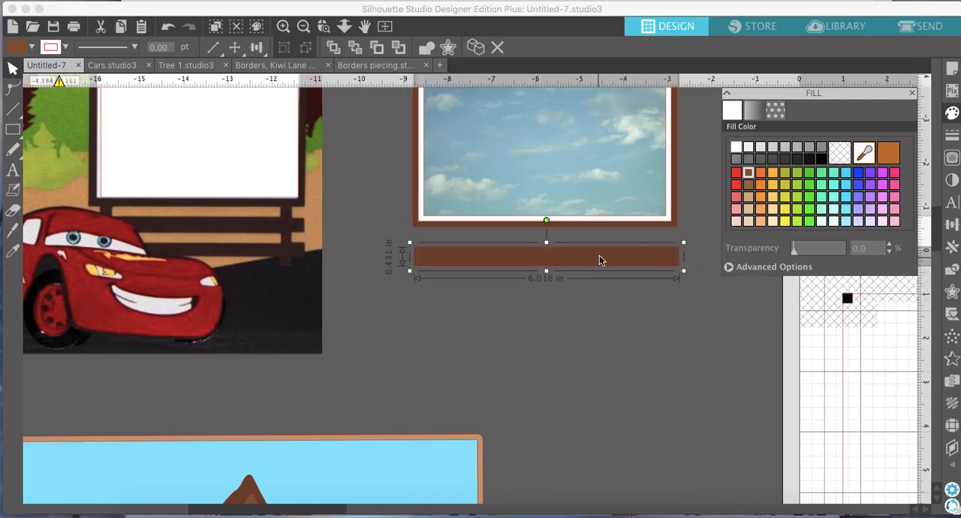
left_click(477, 49)
left_click_drag(590, 254, 576, 292)
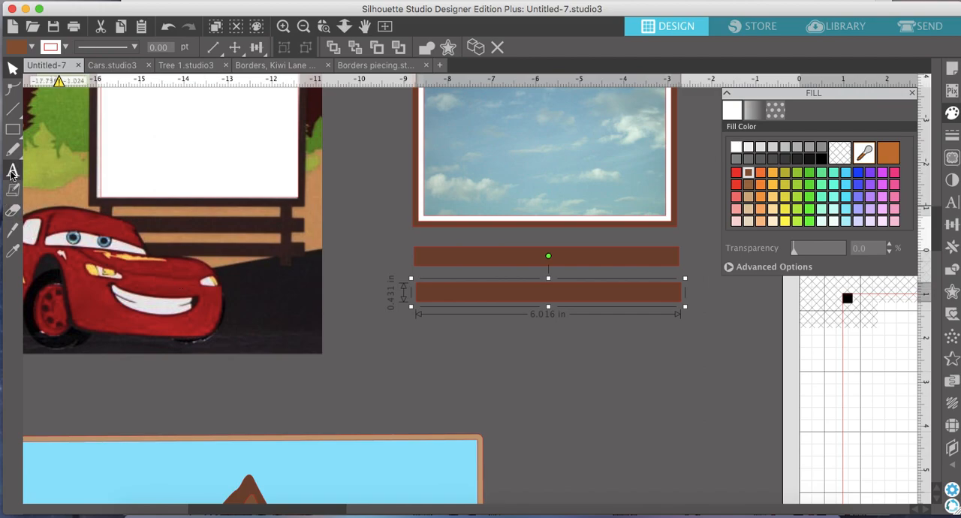
Draw a brown-filled vertical post about 0.31 in wide and 2.6 in tall across both planks and duplicate it near their other end.
left_click(33, 131)
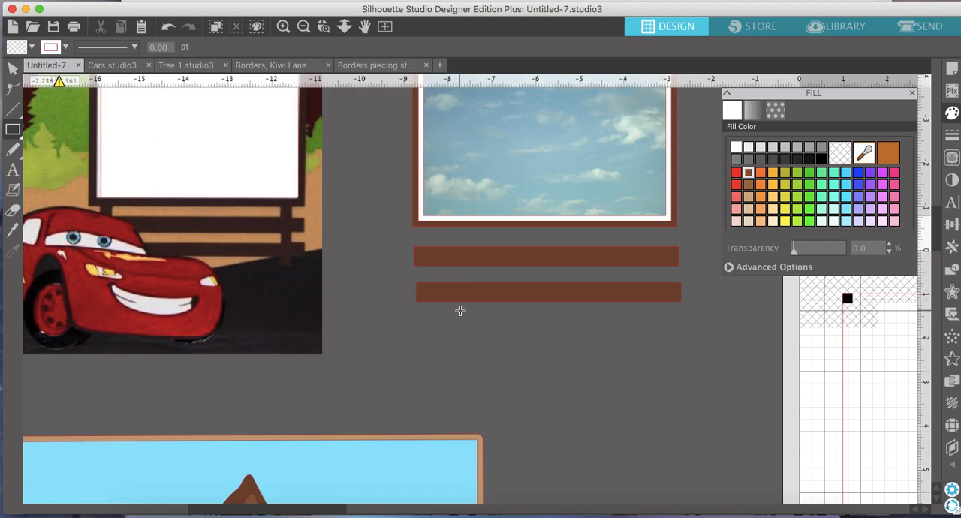
left_click_drag(461, 310, 447, 196)
left_click(12, 69)
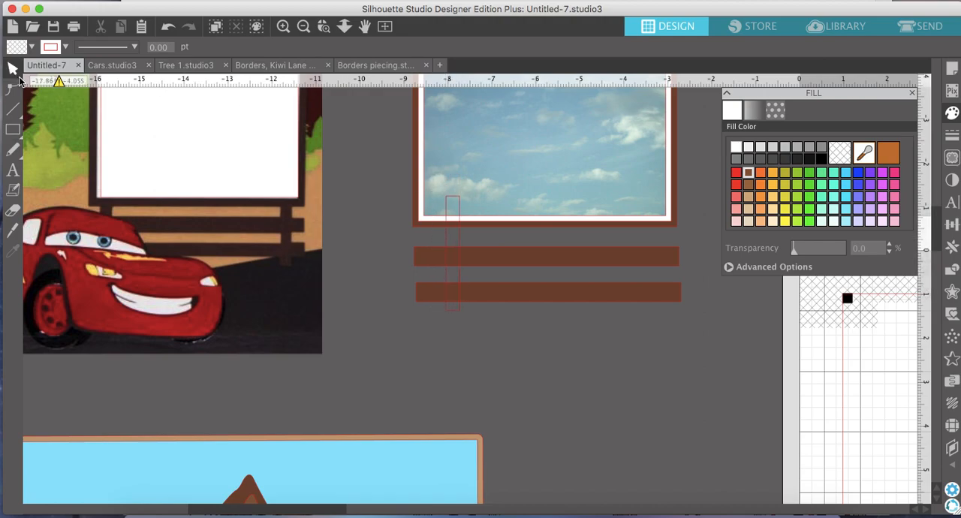
left_click(450, 310)
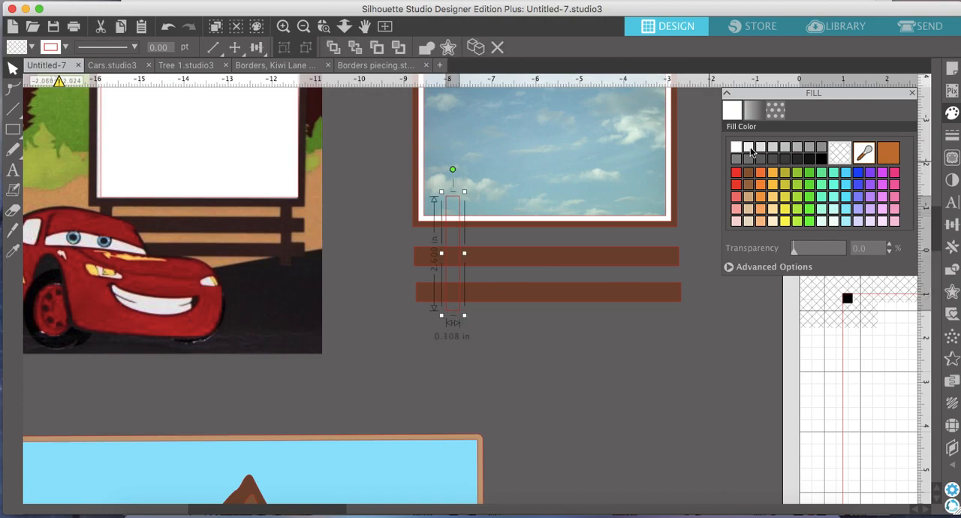
left_click(747, 175)
left_click_drag(463, 270, 649, 262)
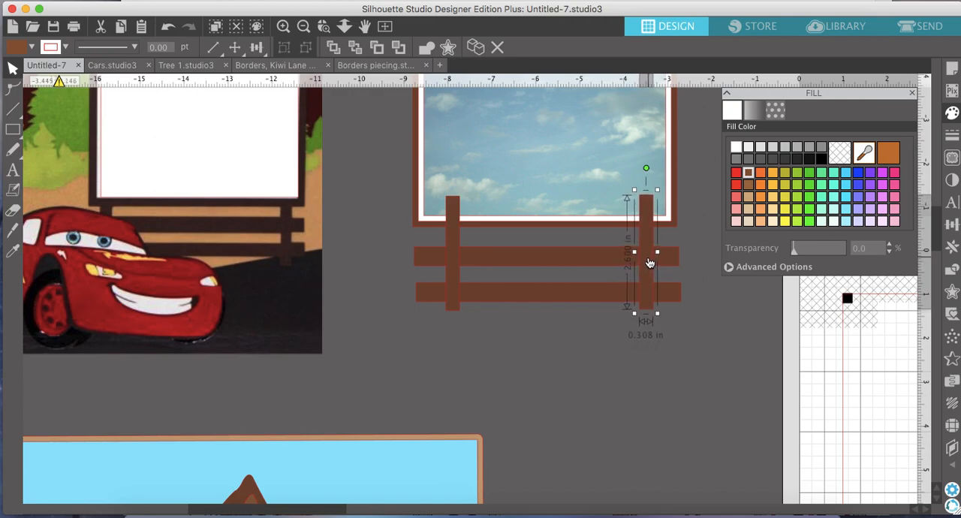
Select the billboard panels together with the two planks and bring them in front of the posts.
scroll(544, 359, "up", 3)
scroll(544, 359, "right", 2)
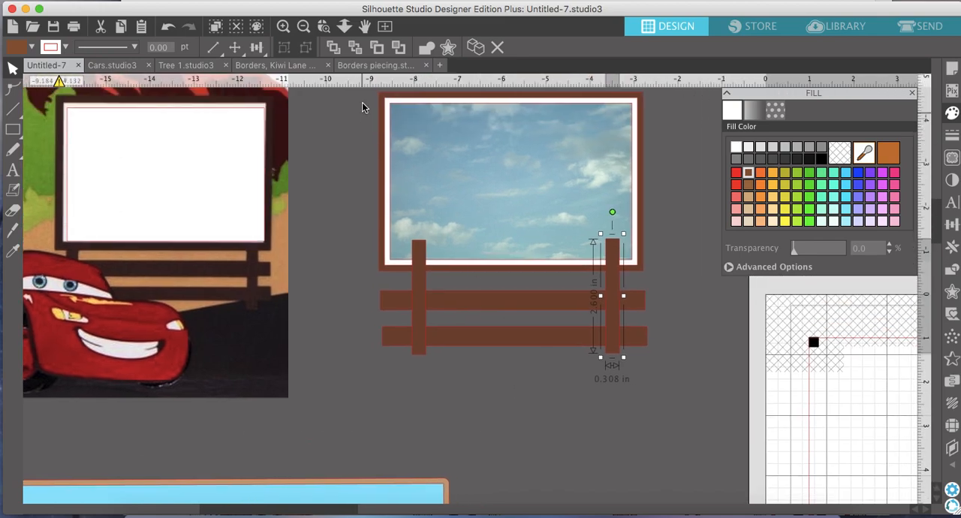
left_click(304, 26)
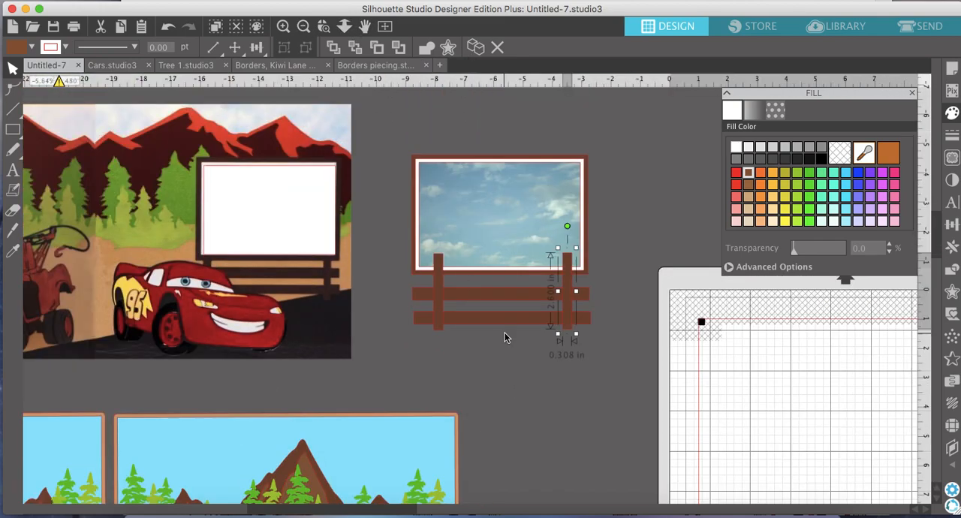
left_click(498, 318)
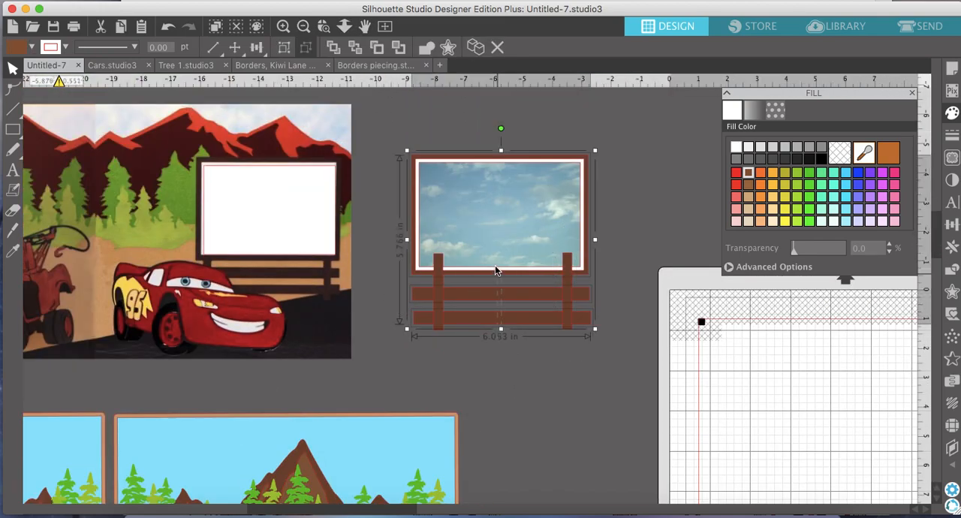
left_click(334, 48)
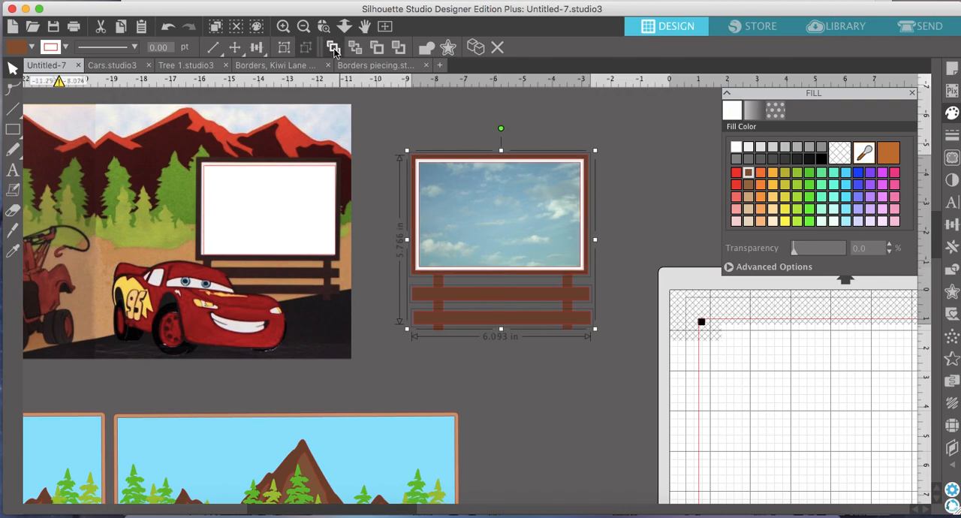
Group the billboard with its planks and posts and place it on the right-hand page over the mountains.
left_click_drag(628, 386, 402, 177)
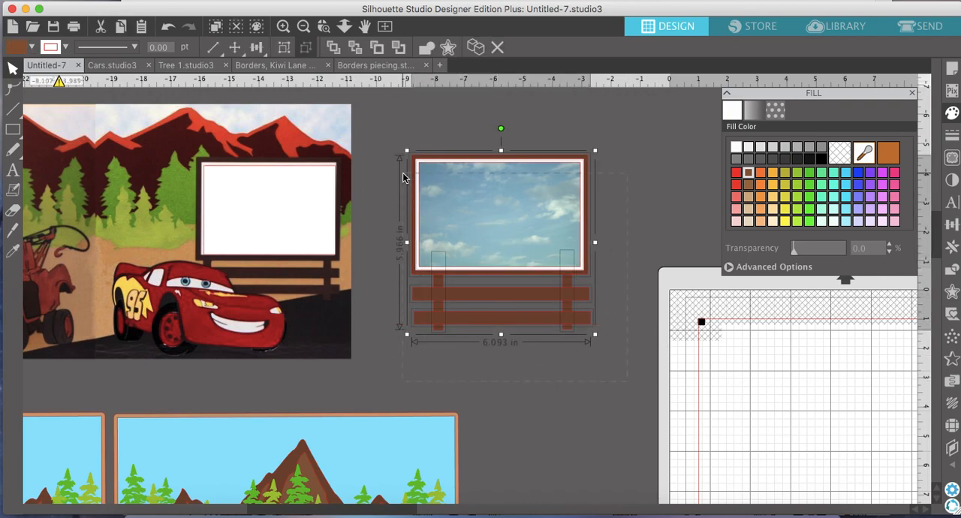
left_click(286, 49)
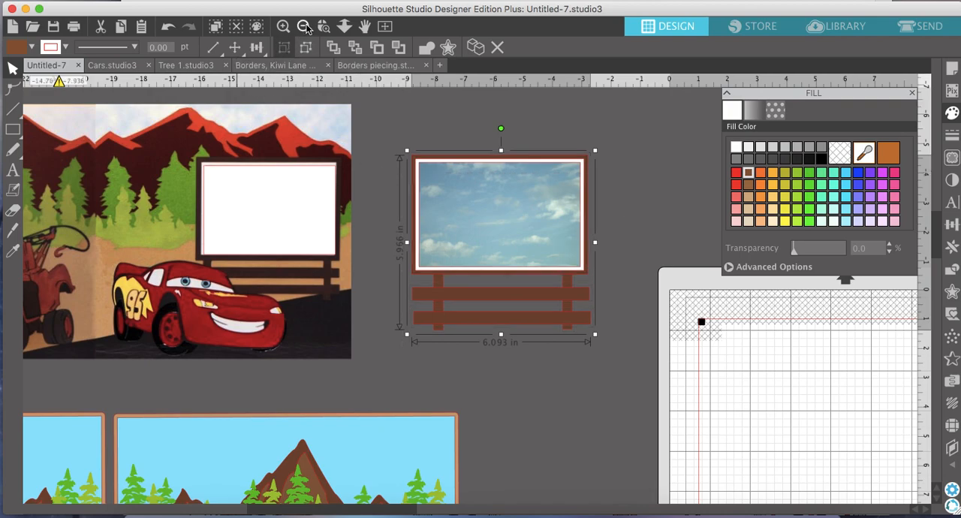
left_click(304, 26)
left_click(303, 26)
scroll(389, 193, "down", 3)
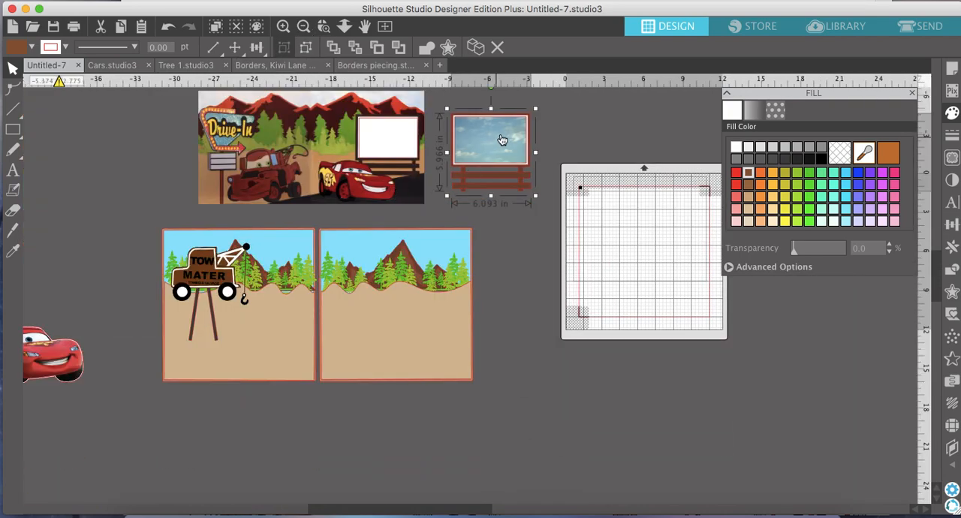
left_click_drag(502, 139, 436, 275)
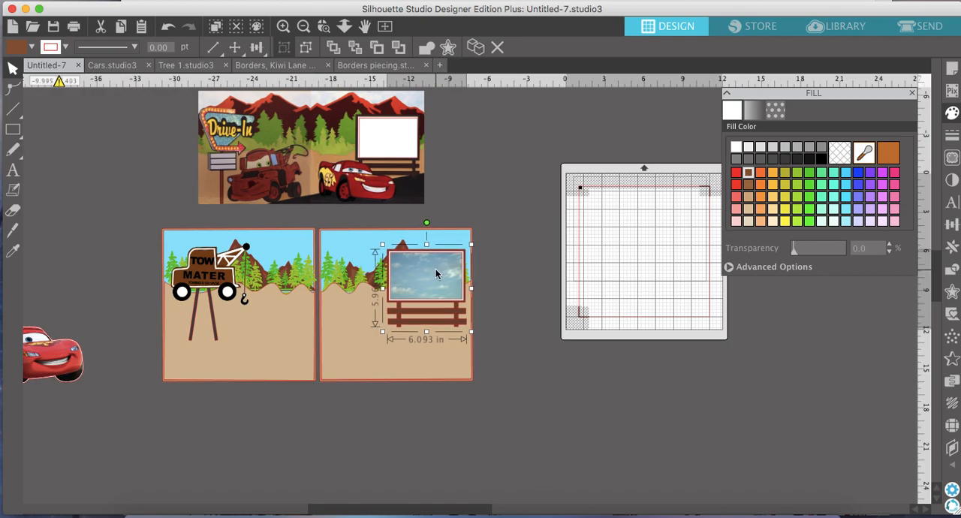
Compare the billboard's placement on the right-hand page with the reference picture.
scroll(438, 274, "left", 1)
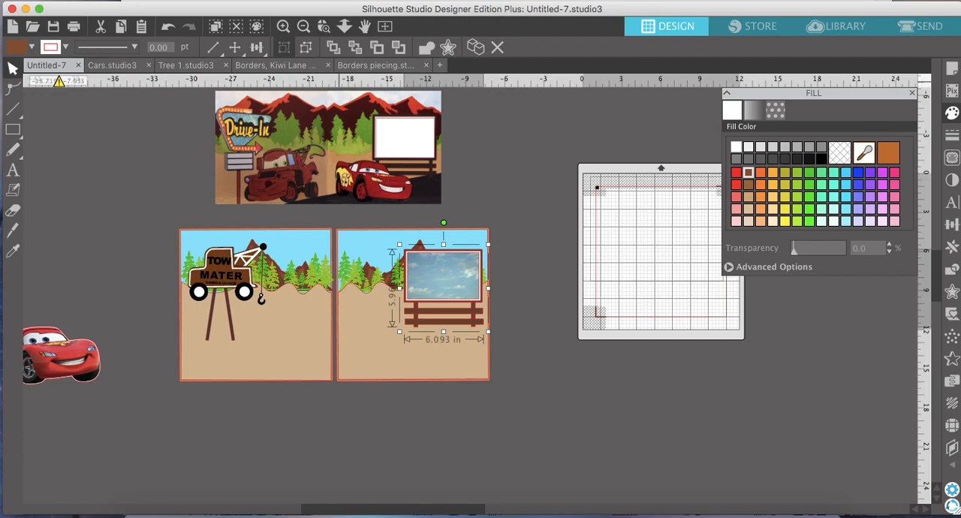
left_click(282, 30)
left_click(281, 30)
scroll(285, 141, "up", 5)
scroll(284, 141, "left", 5)
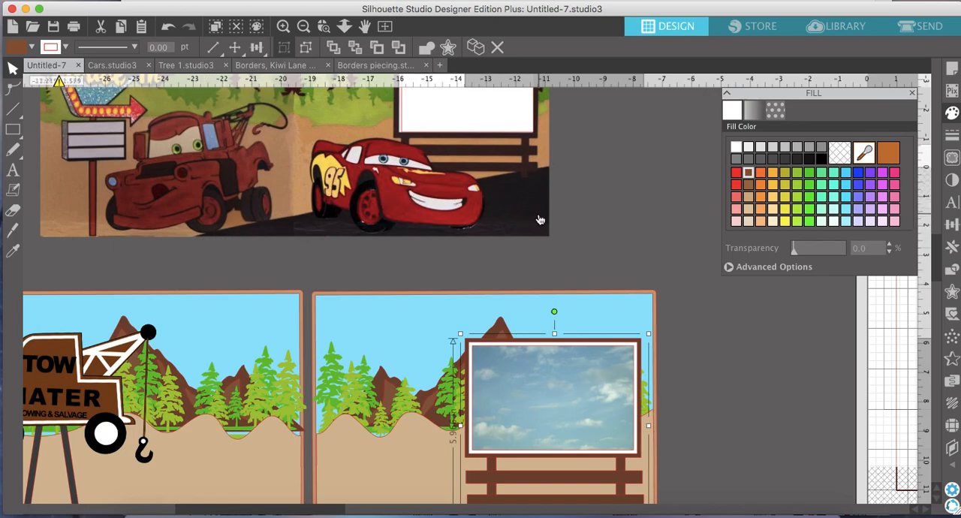
left_click(303, 28)
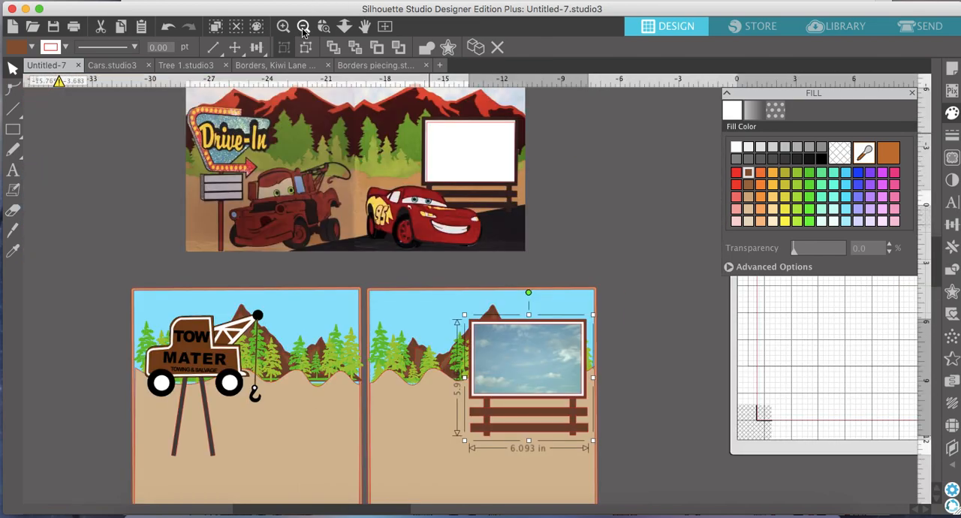
scroll(435, 257, "down", 2)
scroll(435, 257, "left", 1)
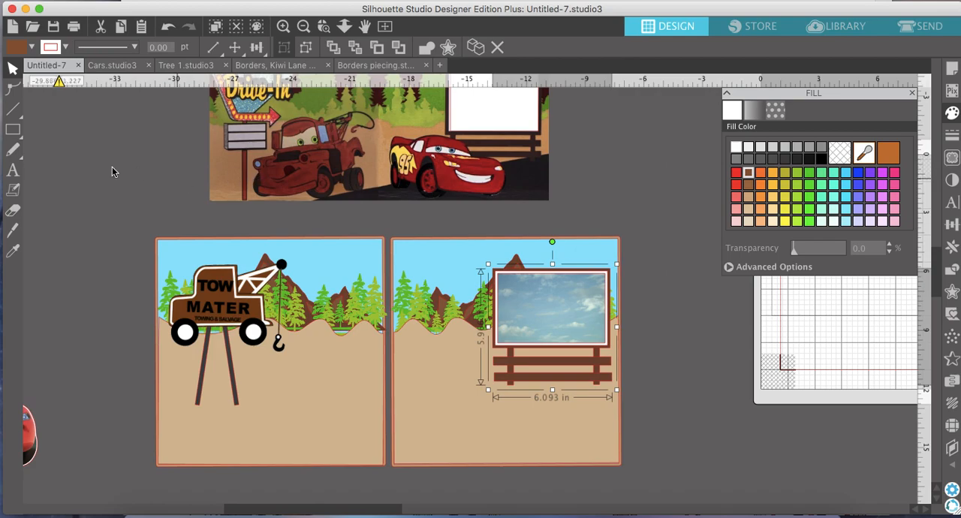
Cut the tan ground of both pages with one straight outline Knife cut, rising from the left page's bottom edge to just below the billboard.
left_click(13, 230)
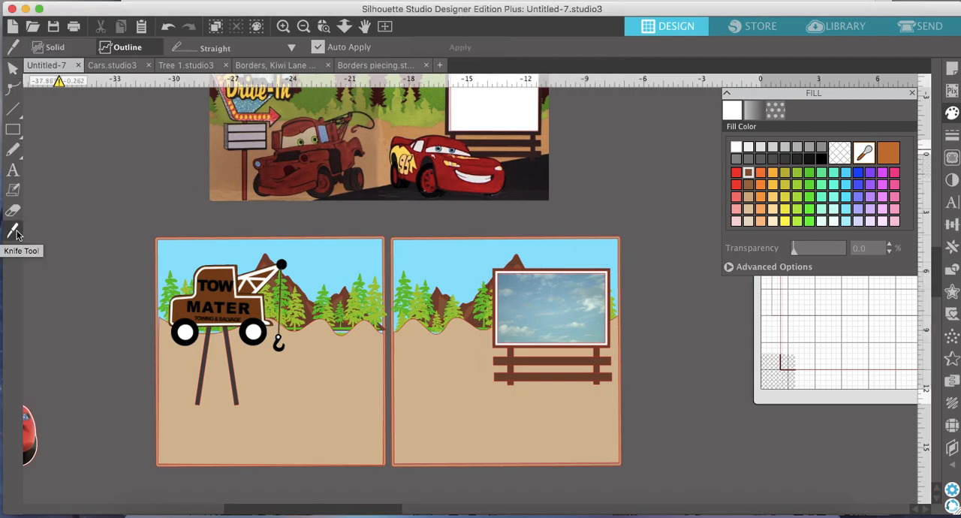
left_click(282, 30)
left_click(282, 30)
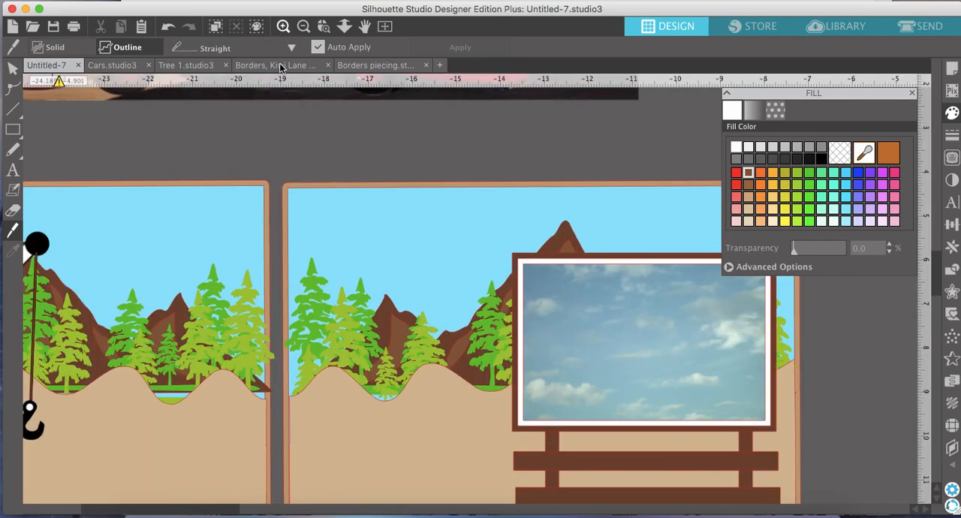
scroll(283, 90, "up", 5)
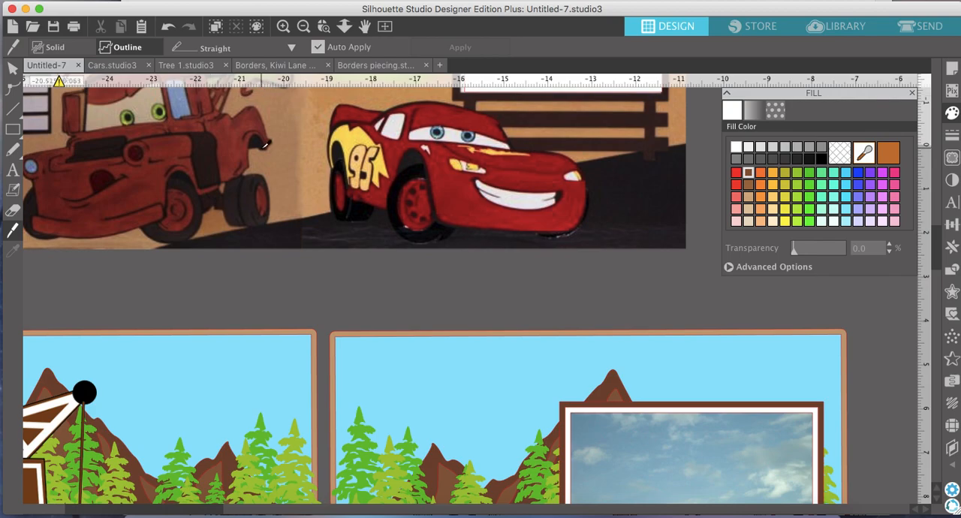
scroll(261, 275, "down", 12)
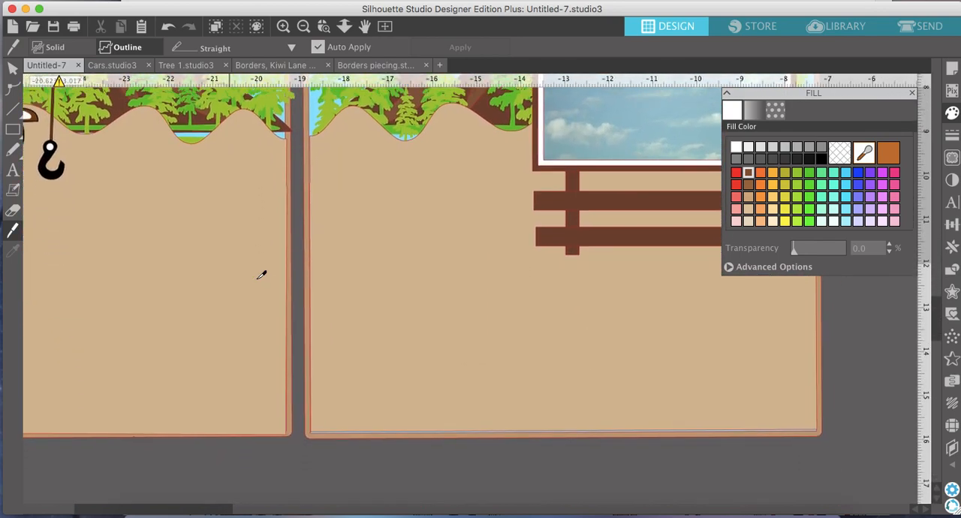
scroll(261, 274, "up", 3)
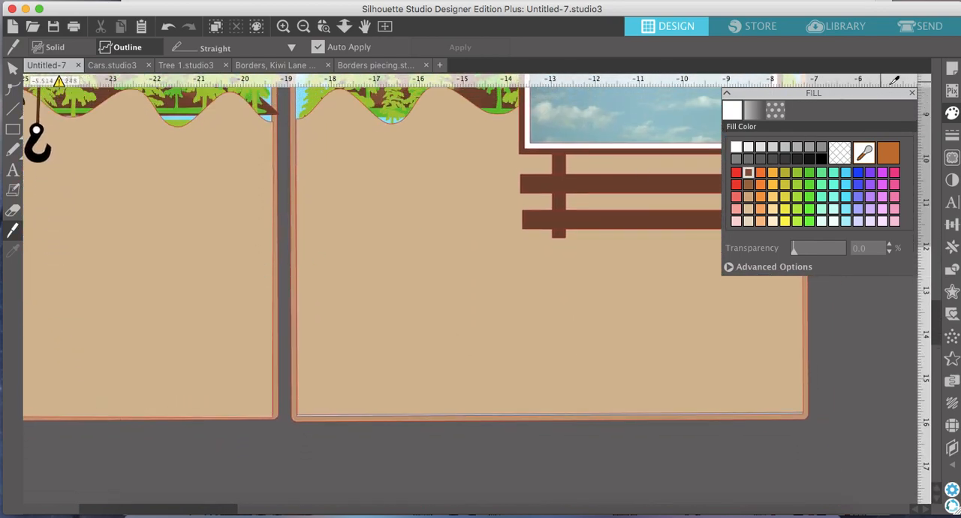
left_click(913, 94)
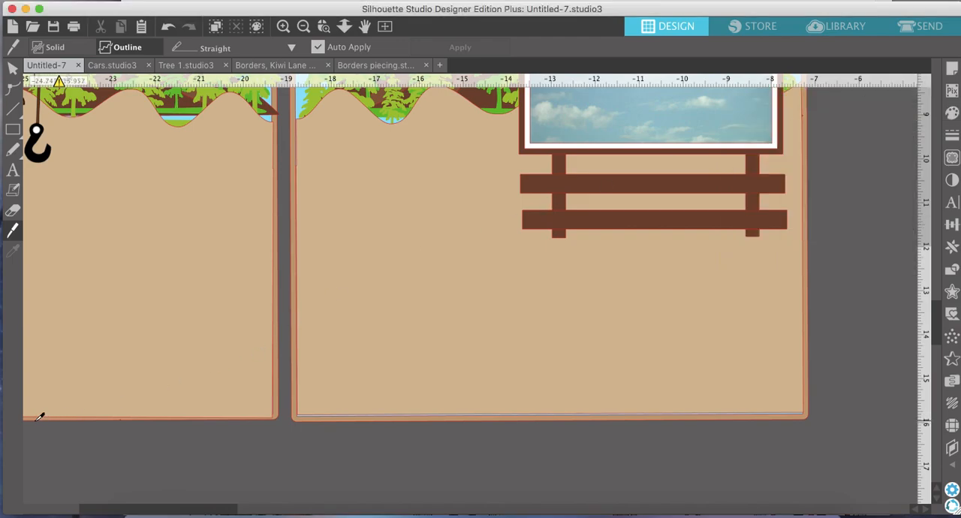
left_click_drag(30, 422, 871, 210)
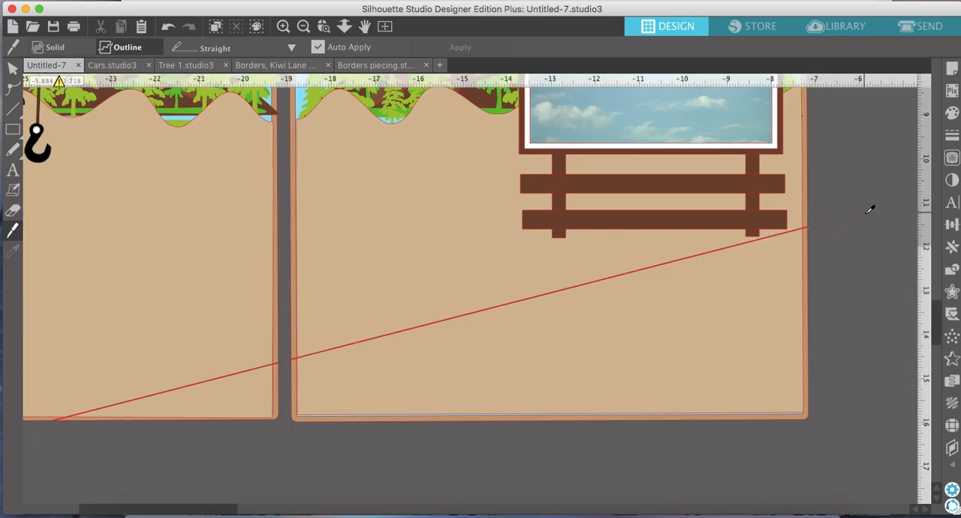
Pull the two lower ground wedges out below the pages, select both and copy them.
left_click(302, 28)
left_click(303, 28)
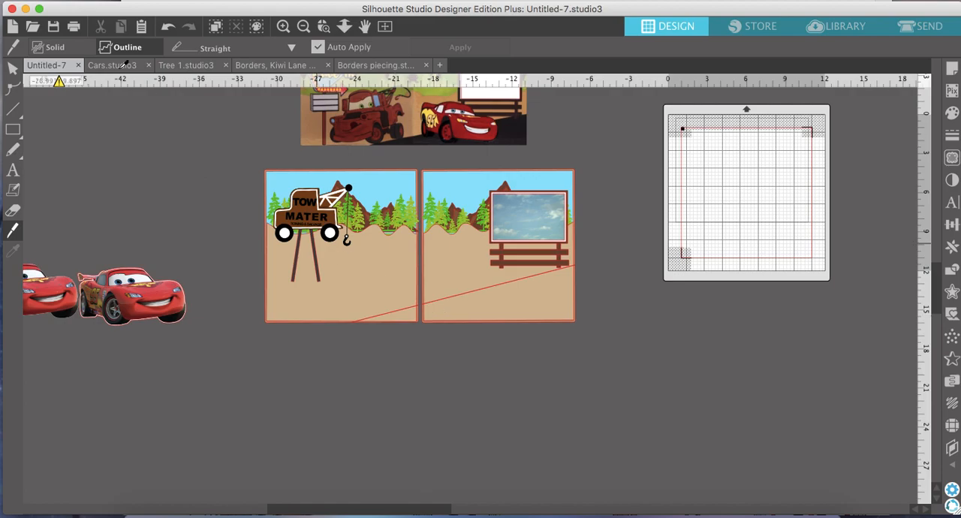
left_click(14, 70)
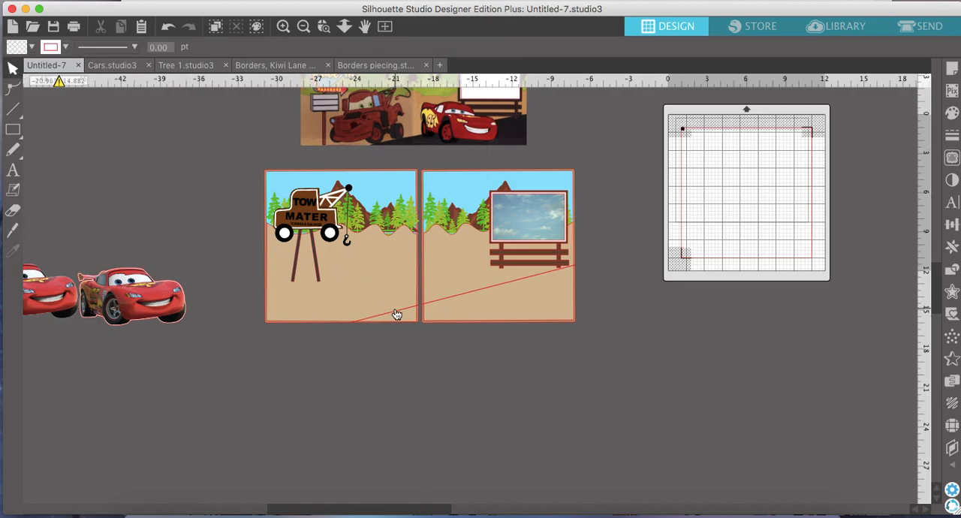
left_click_drag(411, 322, 407, 371)
left_click_drag(495, 298, 500, 361)
left_click(550, 413)
left_click_drag(550, 413, 351, 347)
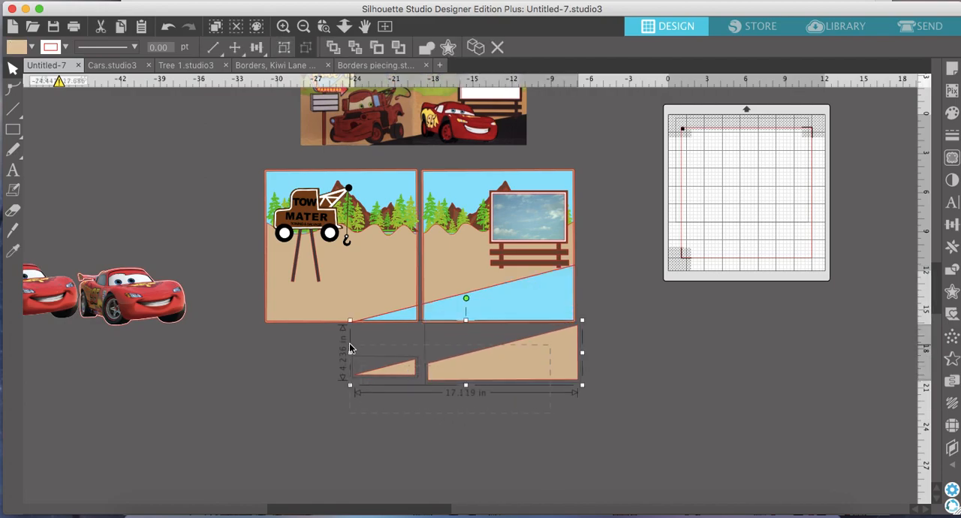
right_click(475, 366)
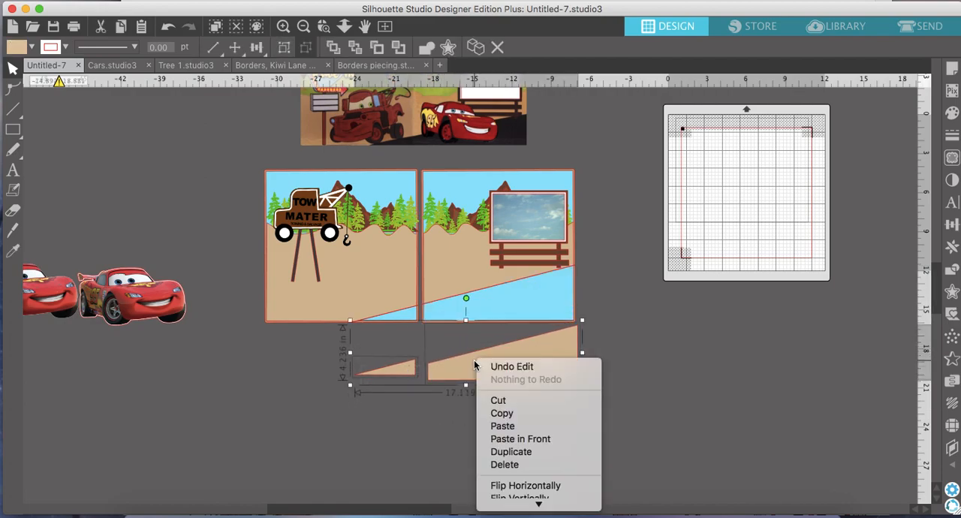
left_click(518, 409)
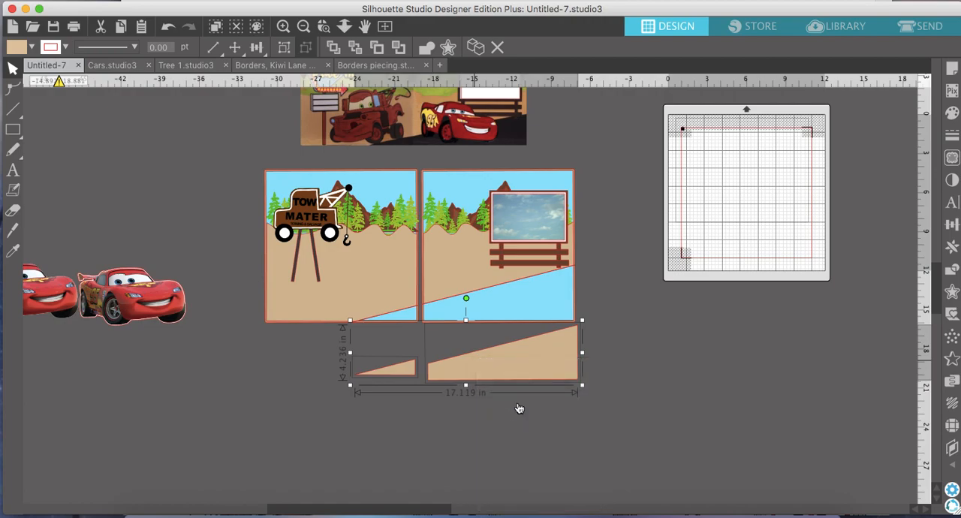
Undo the moves of the two ground wedges.
left_click(168, 27)
left_click(168, 27)
left_click(169, 27)
left_click(169, 27)
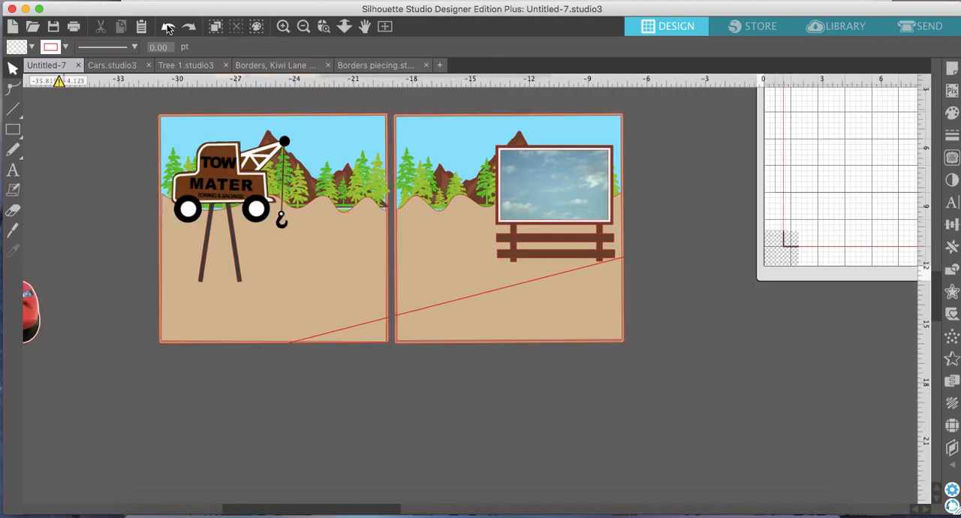
Undo the diagonal Knife cut of the tan ground and paste the two copied ground wedges below the pages.
left_click(168, 29)
left_click(168, 29)
left_click(168, 28)
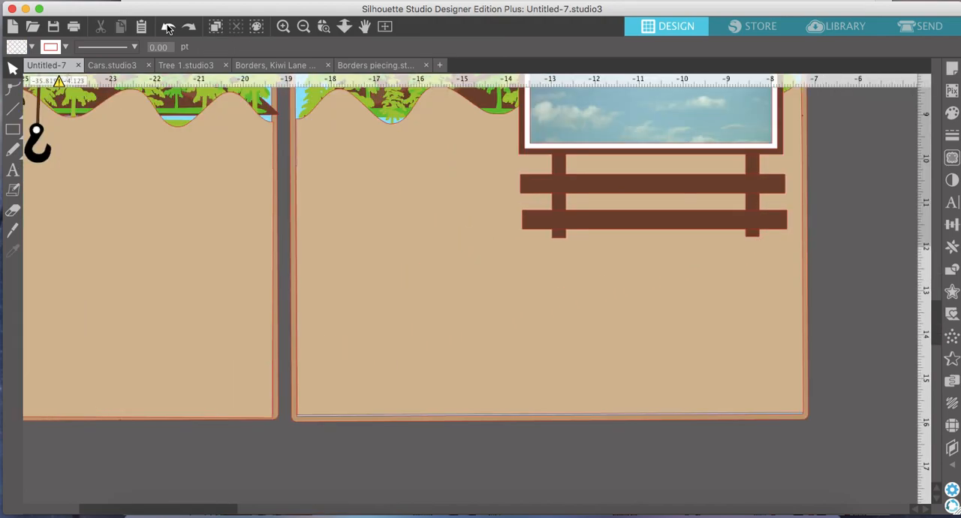
left_click(304, 27)
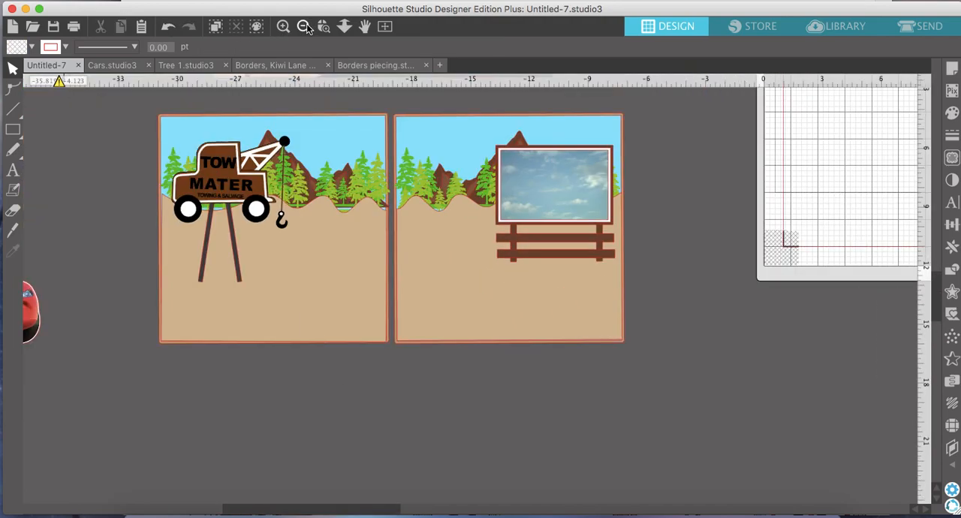
left_click(303, 27)
right_click(321, 360)
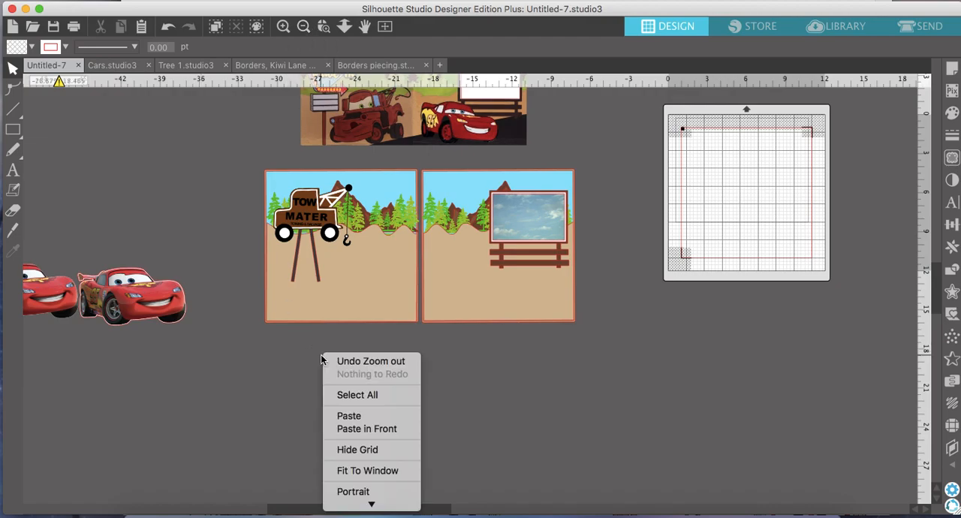
left_click(348, 416)
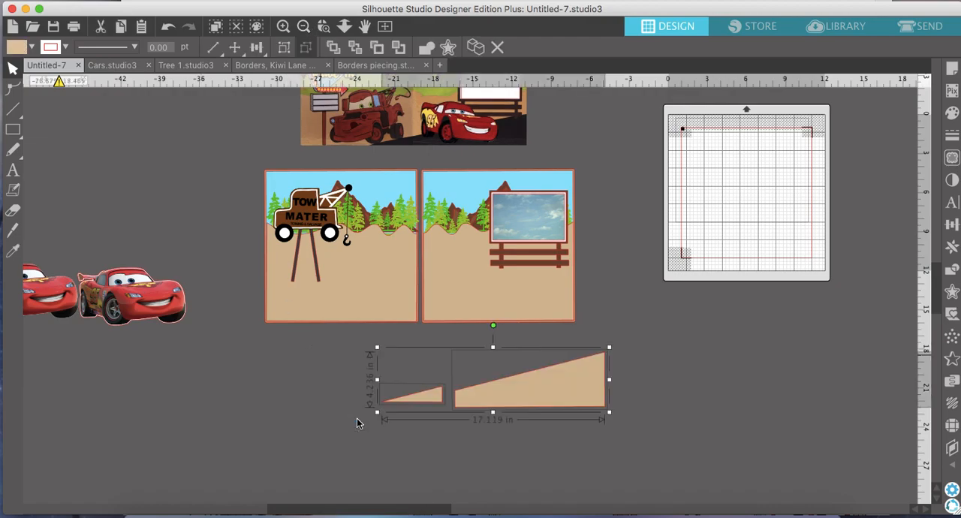
Fill both pasted ground wedges with solid black.
left_click(954, 113)
left_click(820, 160)
left_click(431, 476)
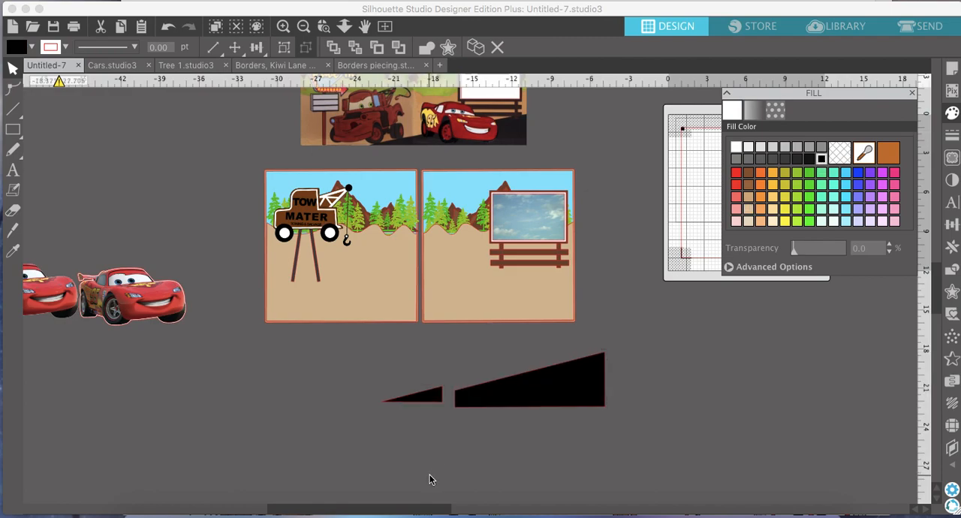
Place the small black wedge in the left page's lower right corner and the large one along the right page's lower edge as the road.
left_click_drag(431, 395, 406, 318)
left_click_drag(566, 393, 536, 306)
key("Escape")
scroll(536, 306, "up", 3)
scroll(535, 304, "up", 3)
scroll(535, 304, "right", 3)
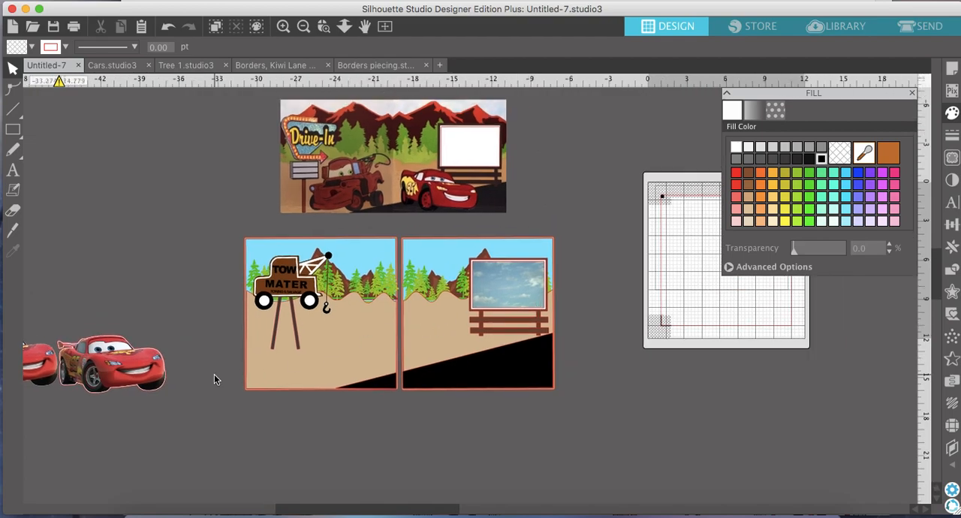
Move the nearer Lightning McQueen car onto the right-hand page, below the billboard and overlapping the black road.
left_click(120, 373)
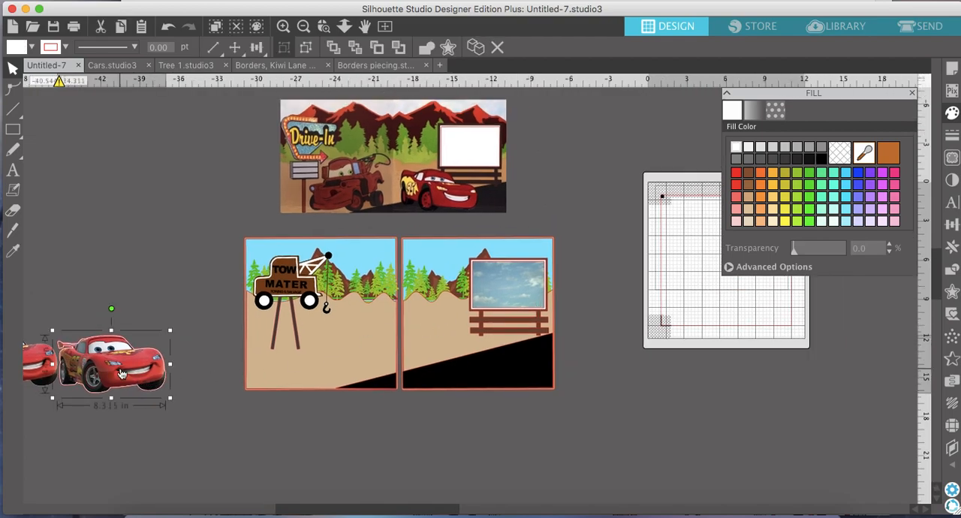
scroll(84, 385, "left", 2)
left_click_drag(135, 372, 187, 376)
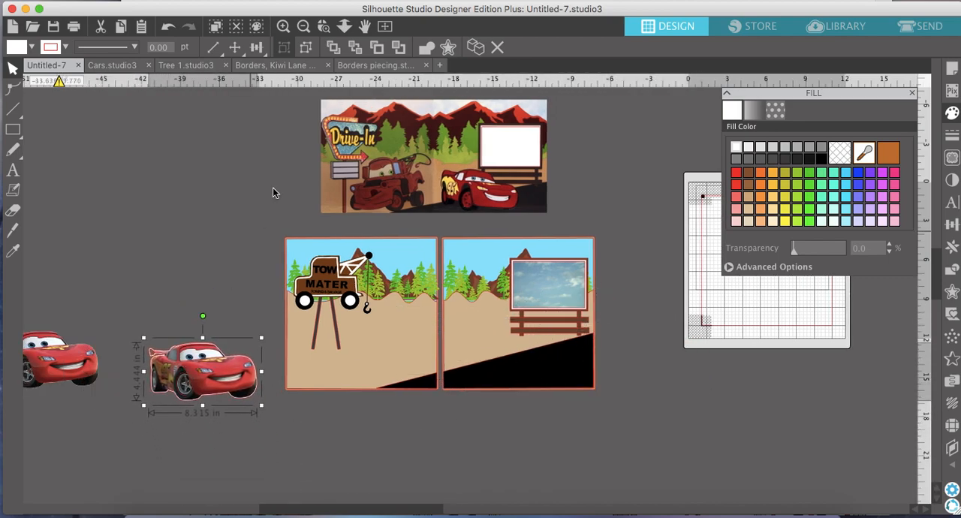
left_click_drag(194, 396, 495, 376)
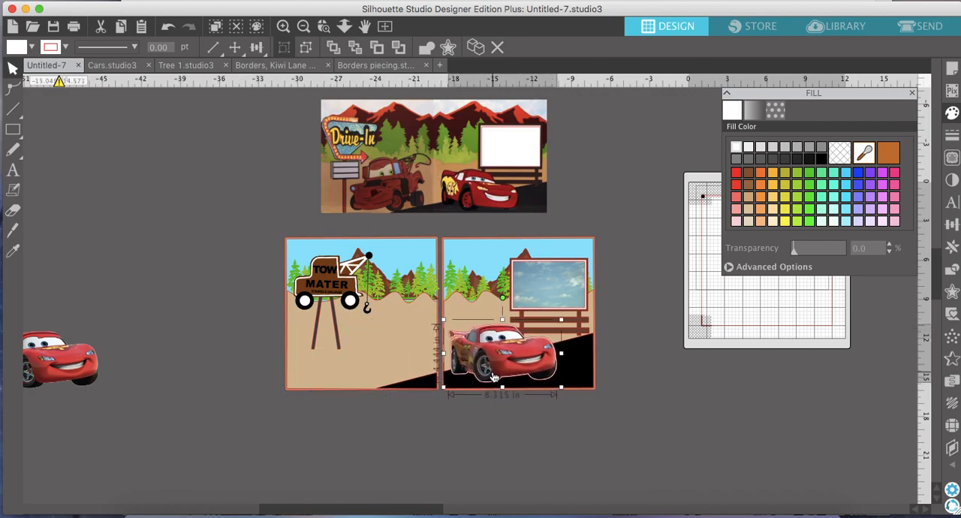
Copy the brown Tow Mater truck character from the Cars.studio3 document.
left_click(116, 68)
scroll(542, 307, "right", 3)
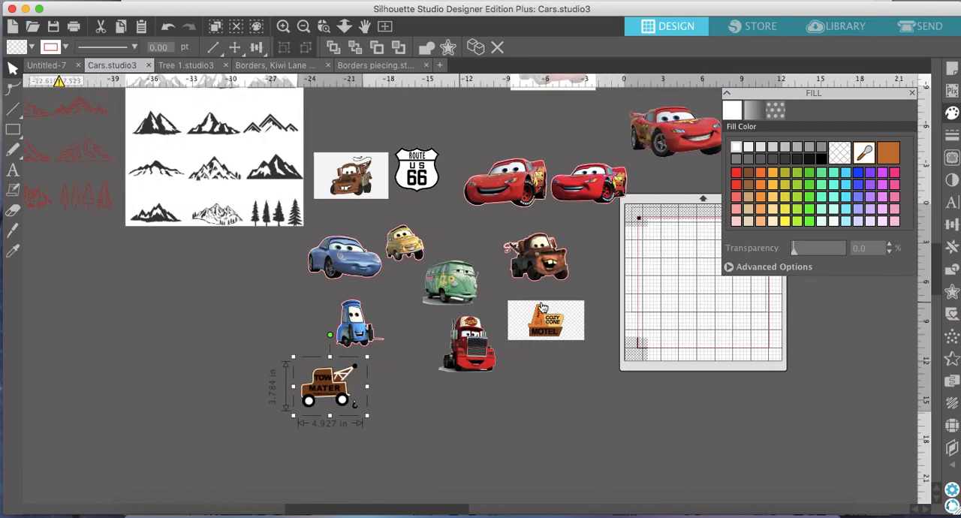
left_click(541, 256)
right_click(541, 256)
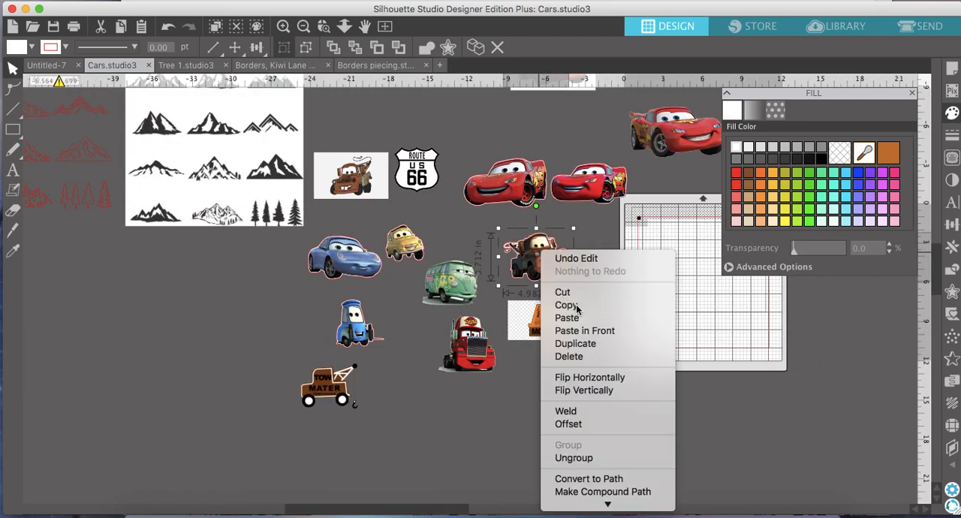
left_click(577, 308)
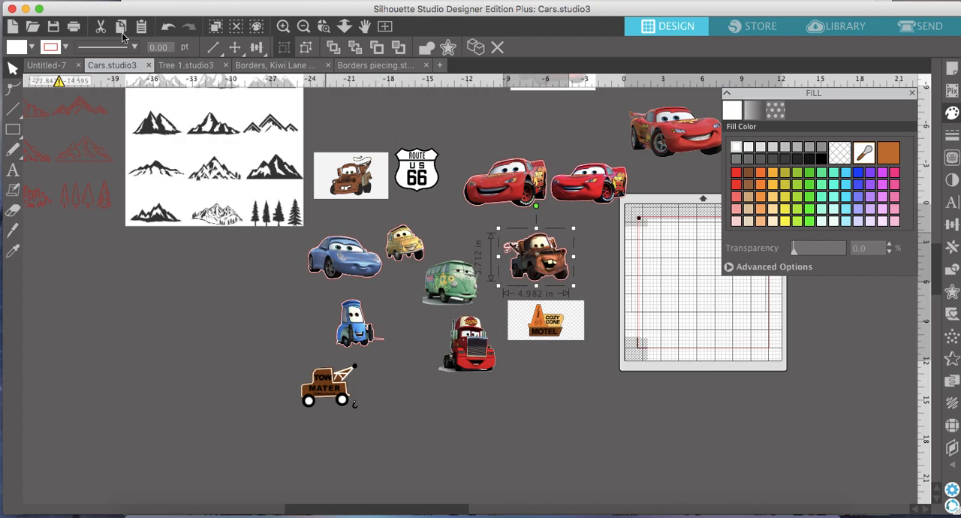
Paste Mater into the Untitled-7 layout, enlarge him to about 8.08 in wide and place him in the left page's lower right area.
left_click(31, 66)
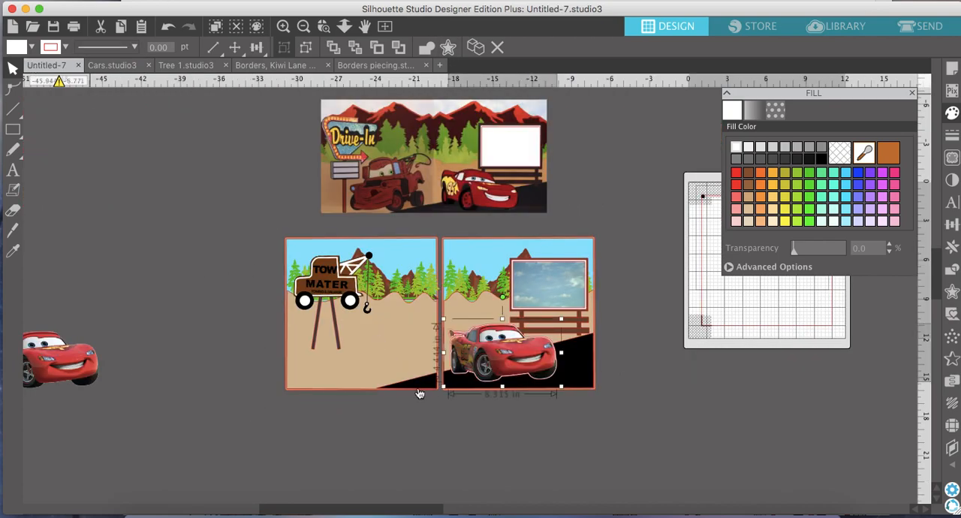
right_click(226, 381)
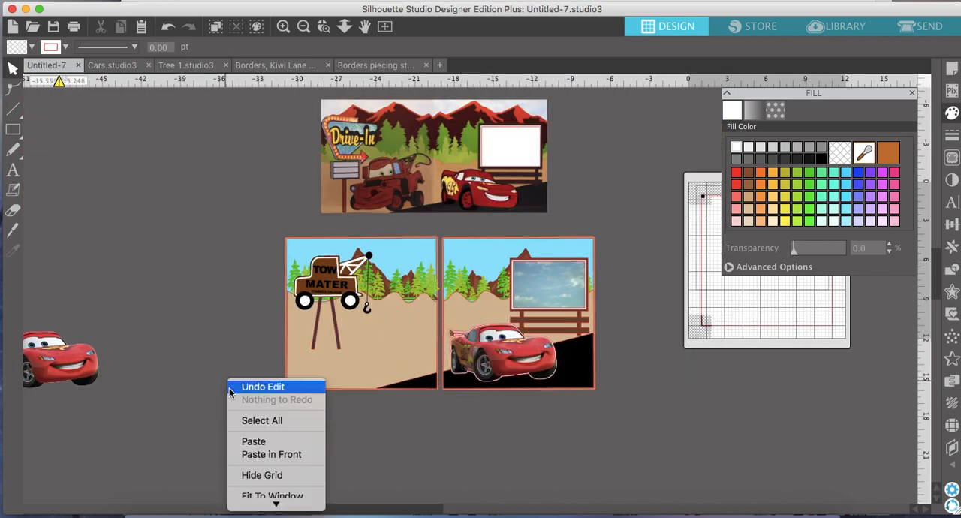
left_click(256, 441)
left_click_drag(637, 294, 412, 362)
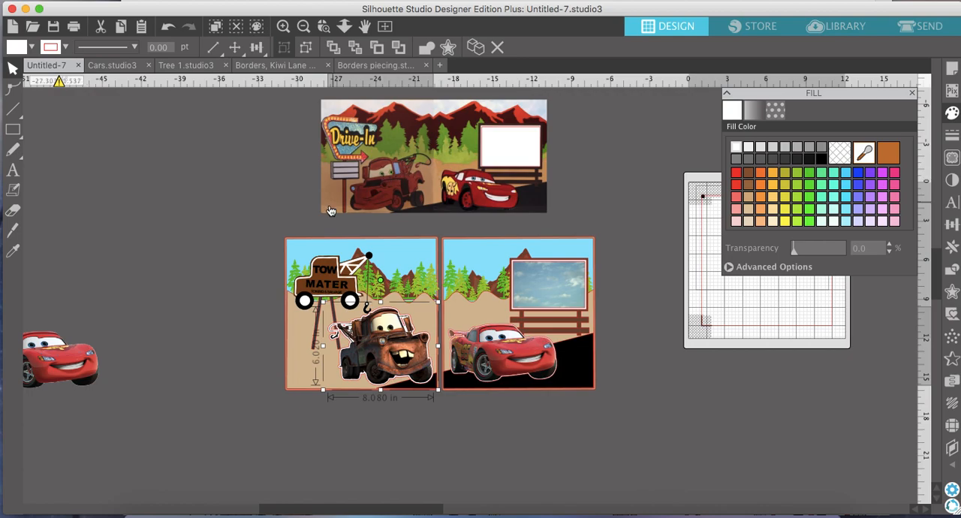
Flip the Mater truck horizontally and nudge it slightly on the left-hand page.
right_click(405, 356)
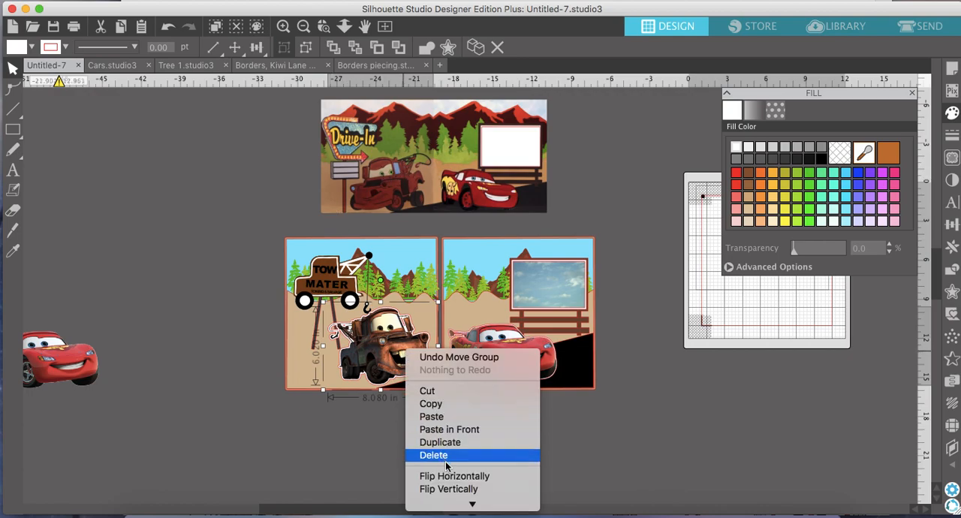
left_click(456, 478)
left_click_drag(375, 359, 377, 360)
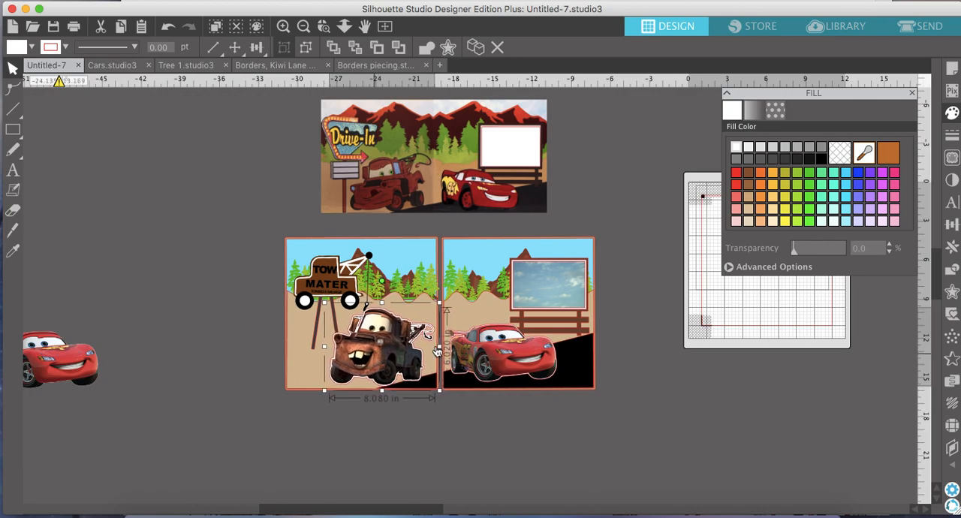
Nudge Lightning McQueen slightly up and to the left on the right-hand page and deselect the car.
left_click_drag(525, 349, 523, 347)
key("Escape")
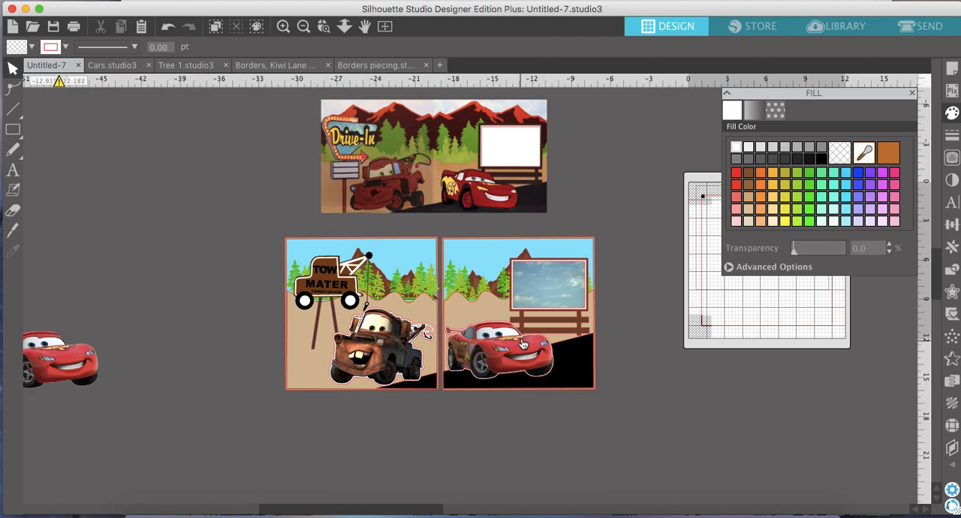
scroll(484, 300, "up", 1)
scroll(484, 301, "left", 3)
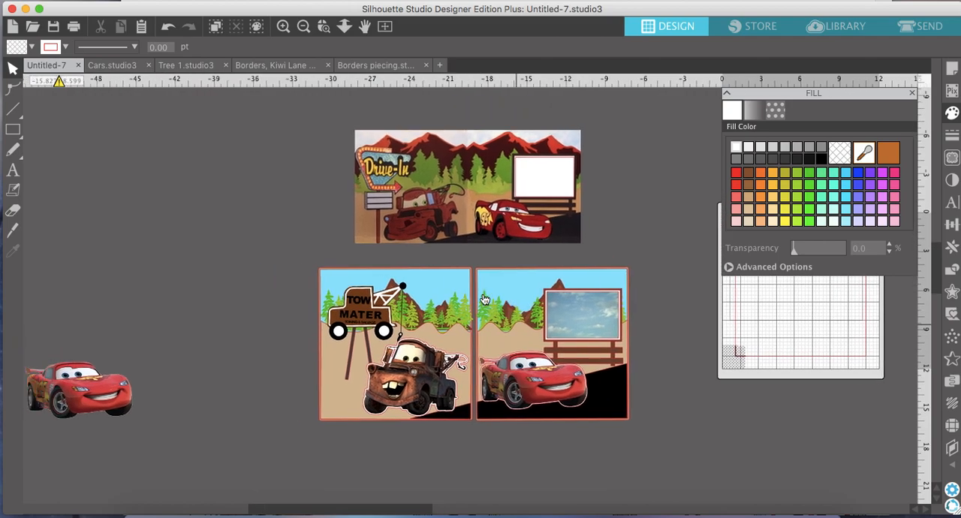
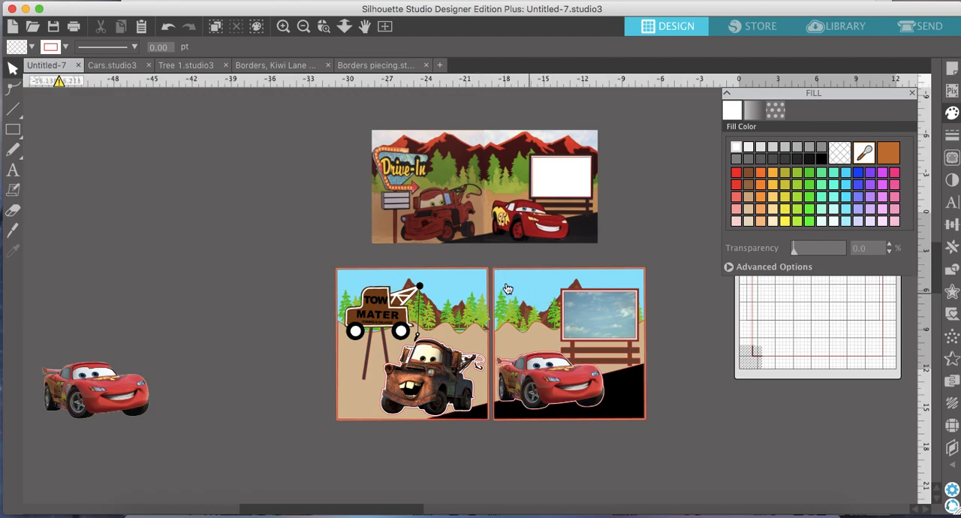
Add the text "Cars Layout" in the empty area beside the Drive-In reference picture.
left_click(13, 170)
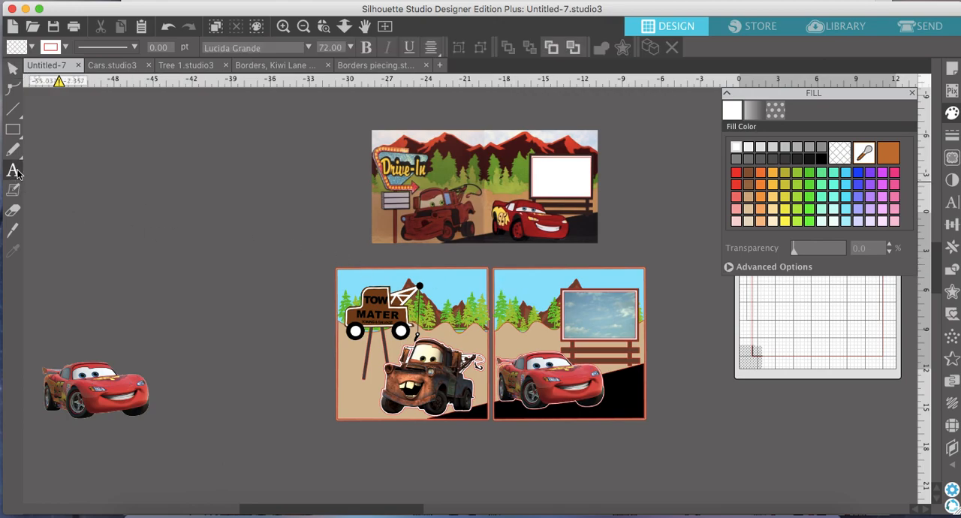
scroll(516, 297, "right", 5)
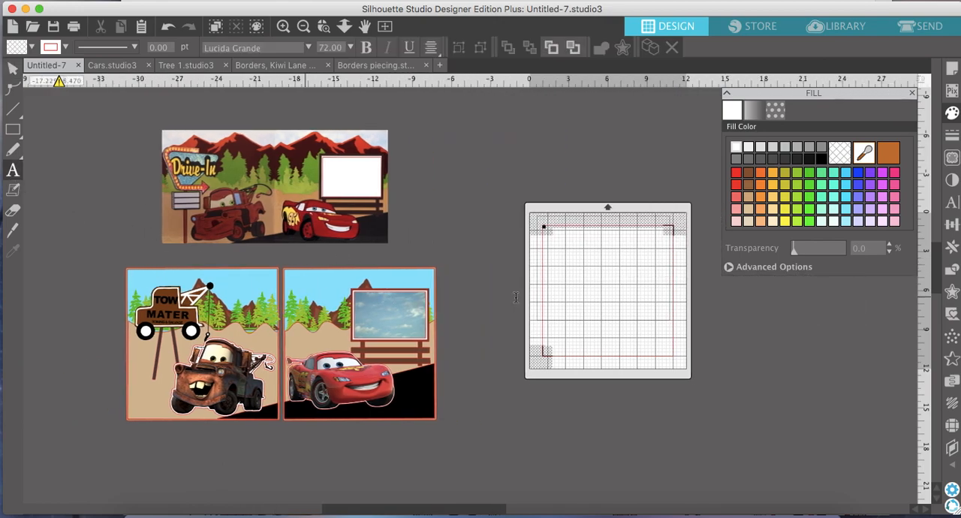
scroll(516, 298, "up", 1)
scroll(516, 298, "left", 1)
left_click(446, 201)
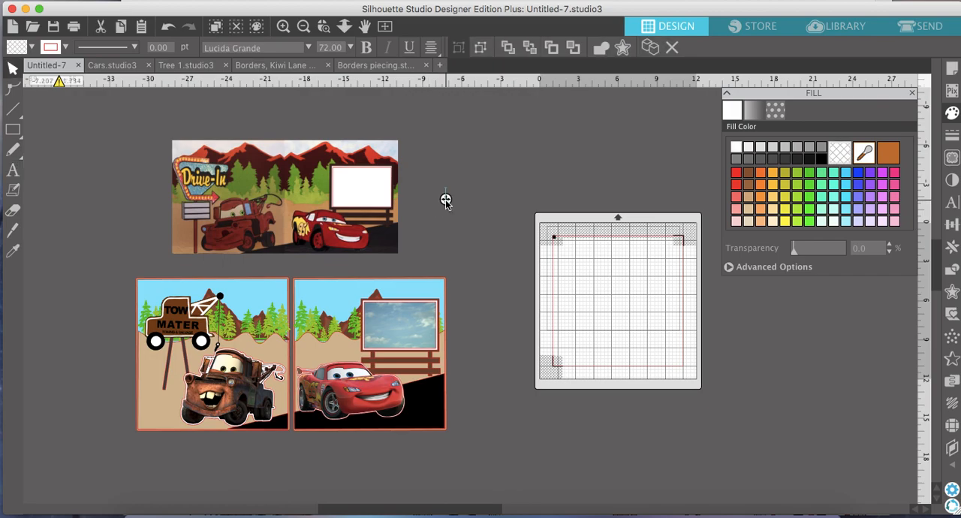
type("Cars")
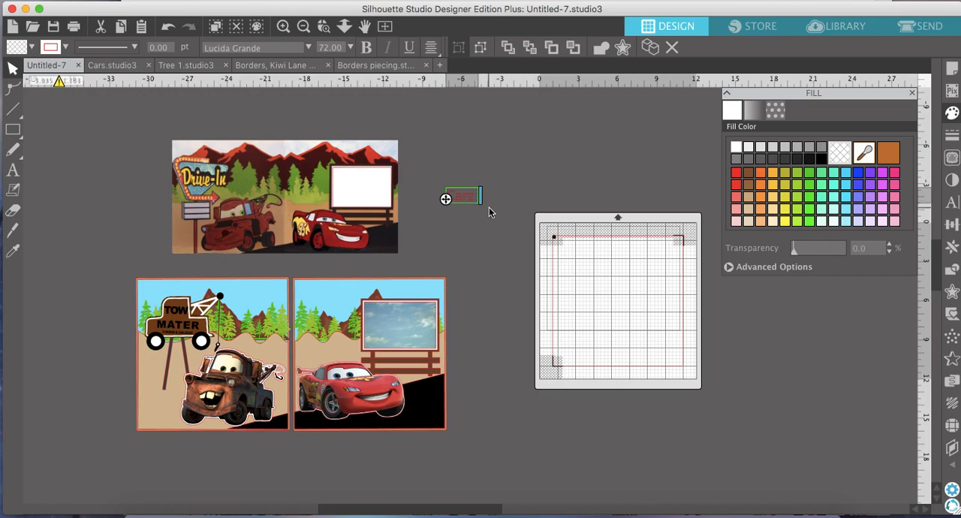
type(" 12")
type("yout")
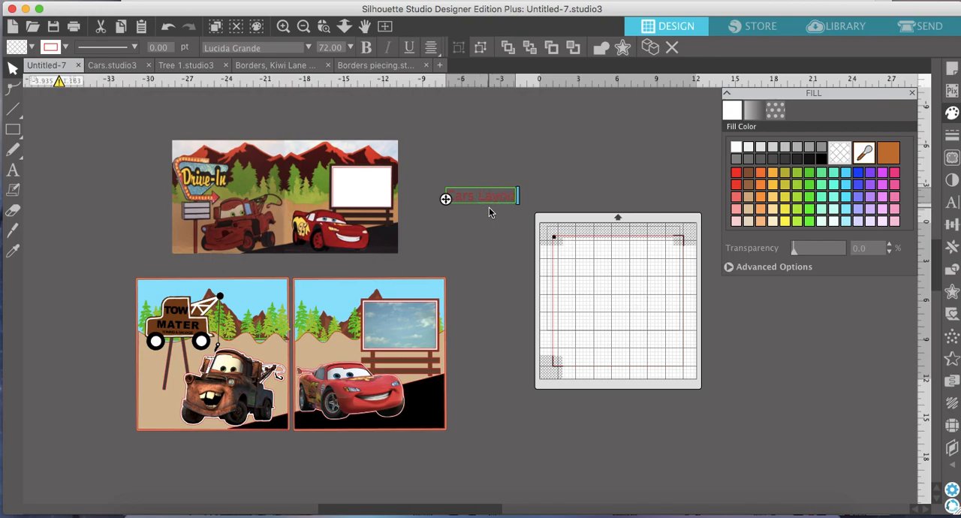
left_click(577, 188)
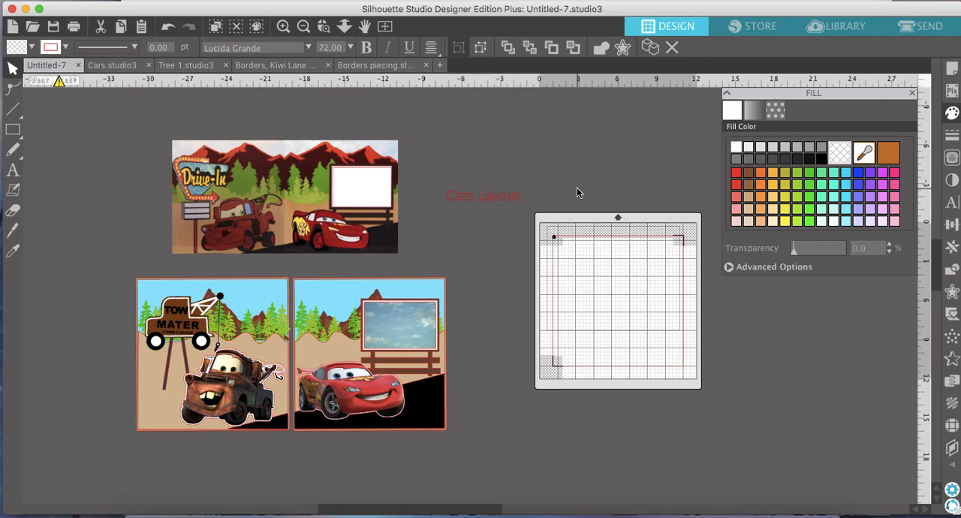
Fill the "Cars Layout" text with black, enlarge it to about 6.83 in wide and move it slightly down and to the left.
left_click(524, 205)
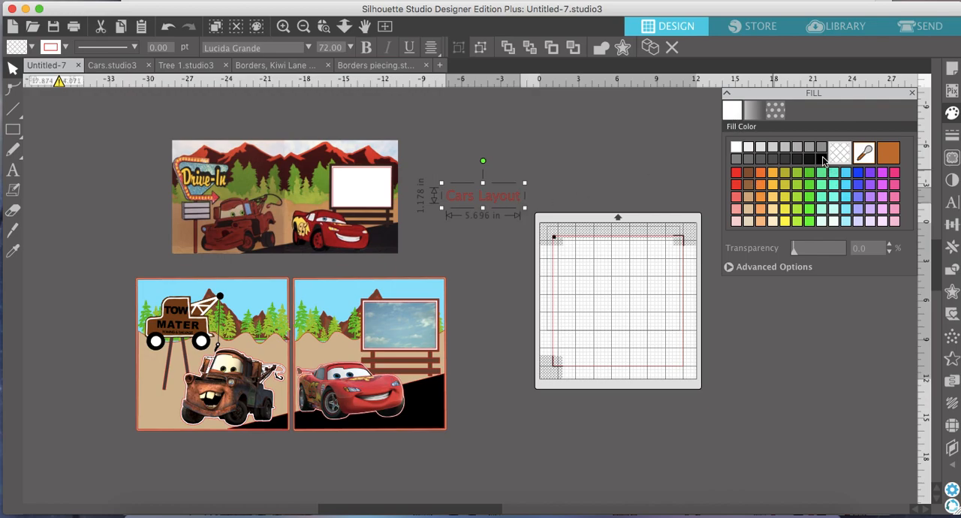
left_click(821, 159)
left_click_drag(524, 207, 538, 237)
left_click_drag(529, 197, 504, 226)
left_click(429, 139)
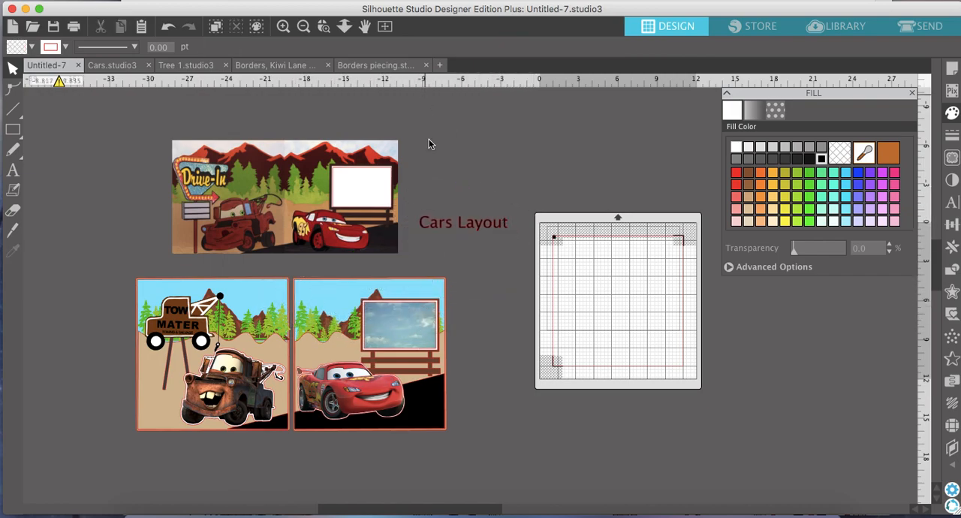
Ungroup the title into letters, regroup them as separate "Cars" and "Layout" words, and stagger "Layout" below "Cars".
left_click(470, 227)
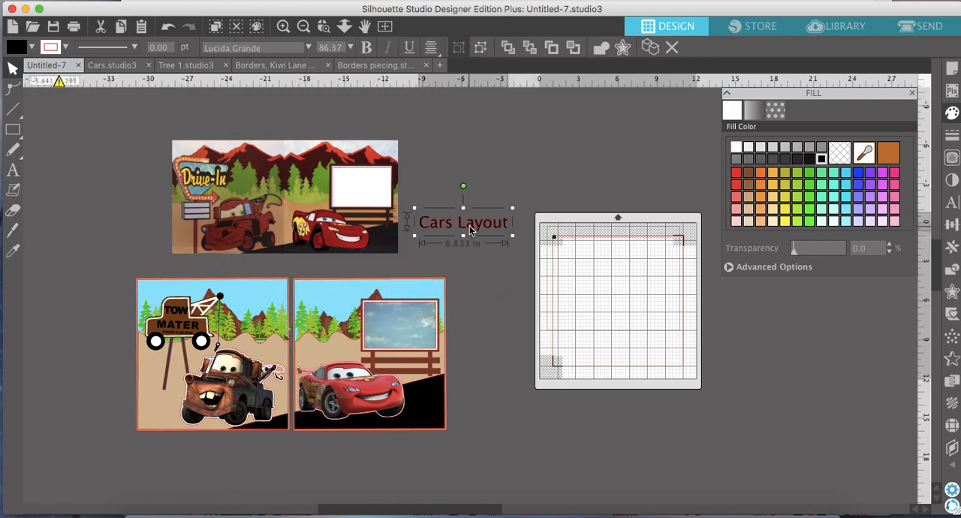
left_click(481, 52)
left_click(537, 256)
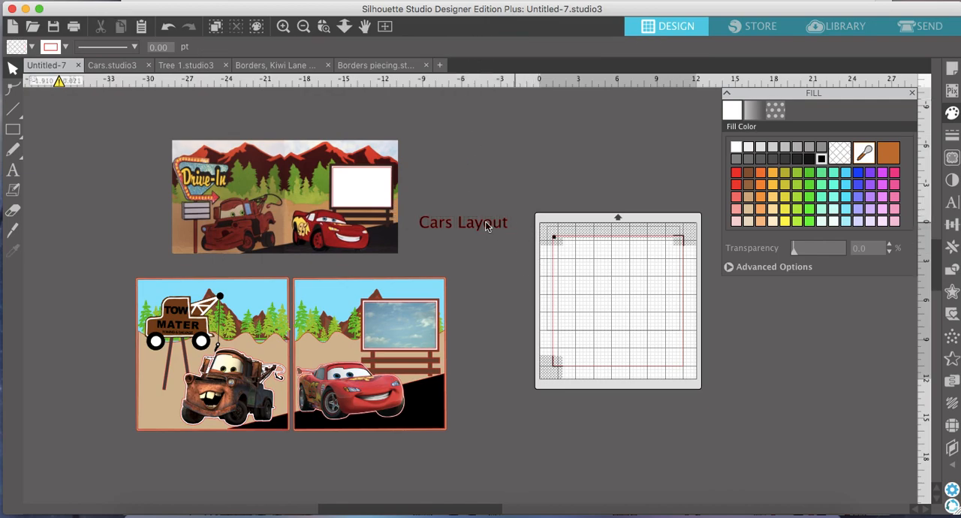
left_click(455, 227)
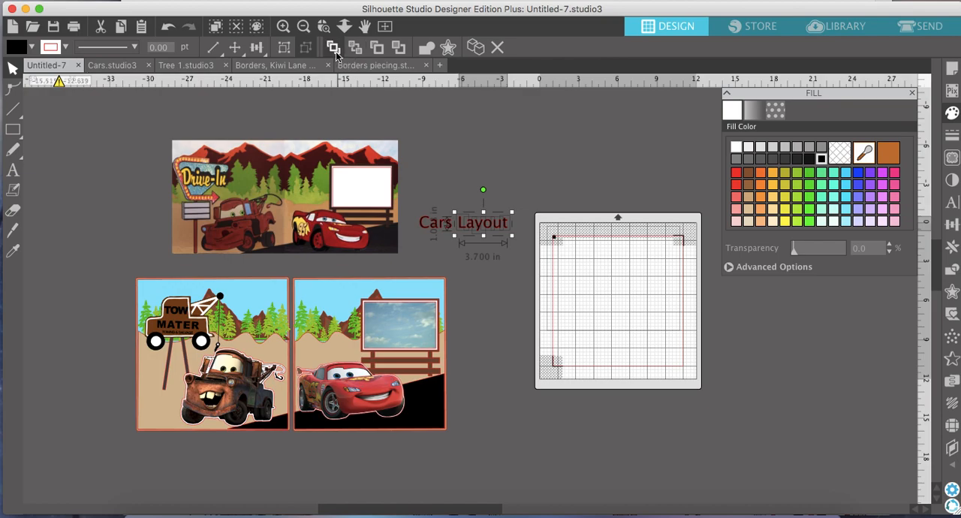
left_click(289, 50)
left_click_drag(415, 230, 449, 226)
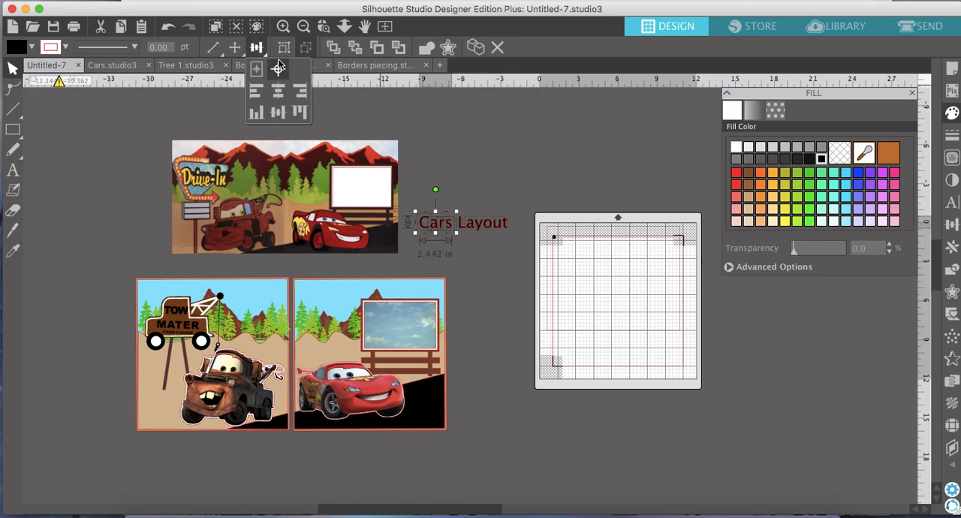
left_click(285, 47)
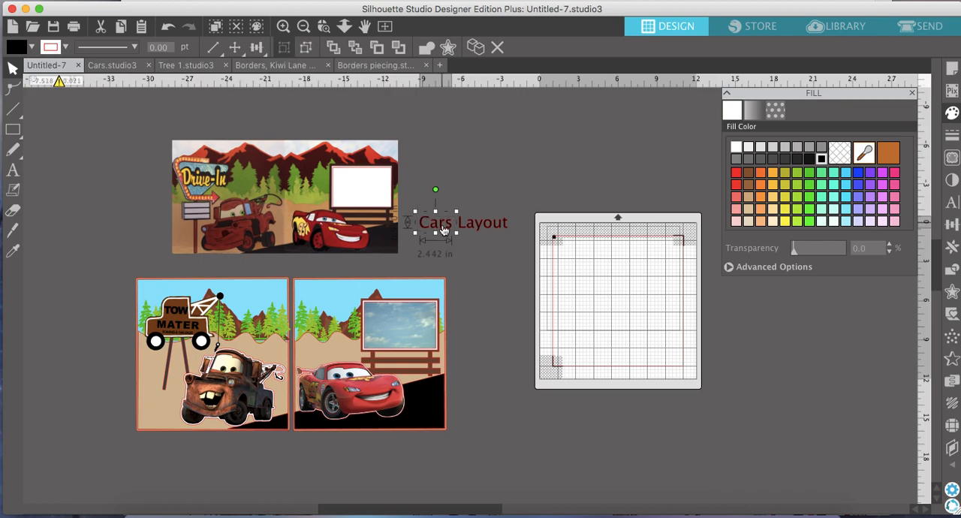
mouse_move(443, 231)
left_mouse_down()
mouse_move(474, 231)
mouse_move(444, 237)
mouse_move(432, 218)
left_mouse_up()
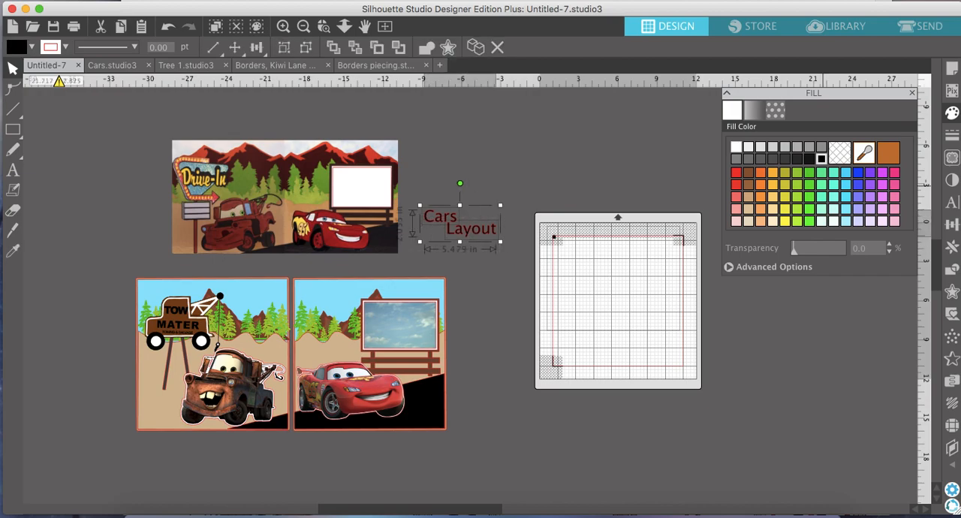
Delete the separated "Layout" and "Cars" words.
left_click(952, 204)
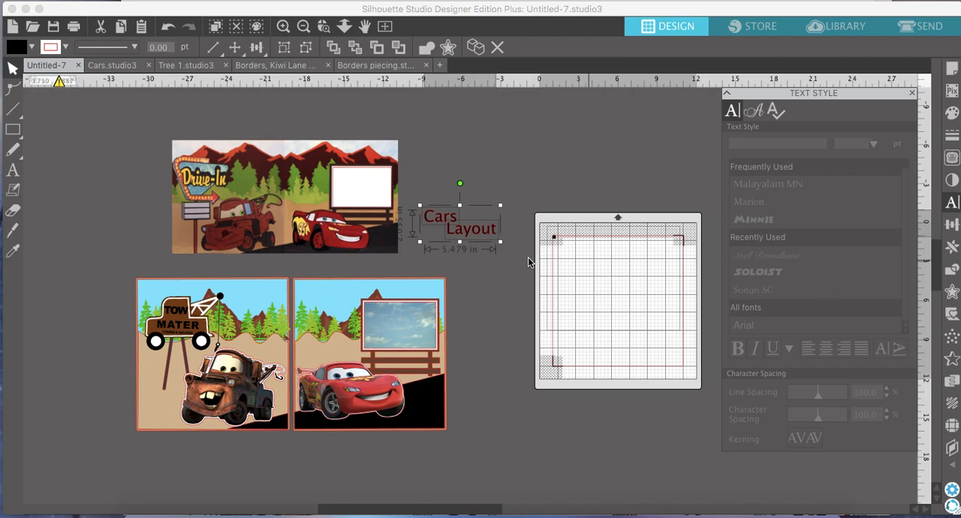
left_click(490, 235)
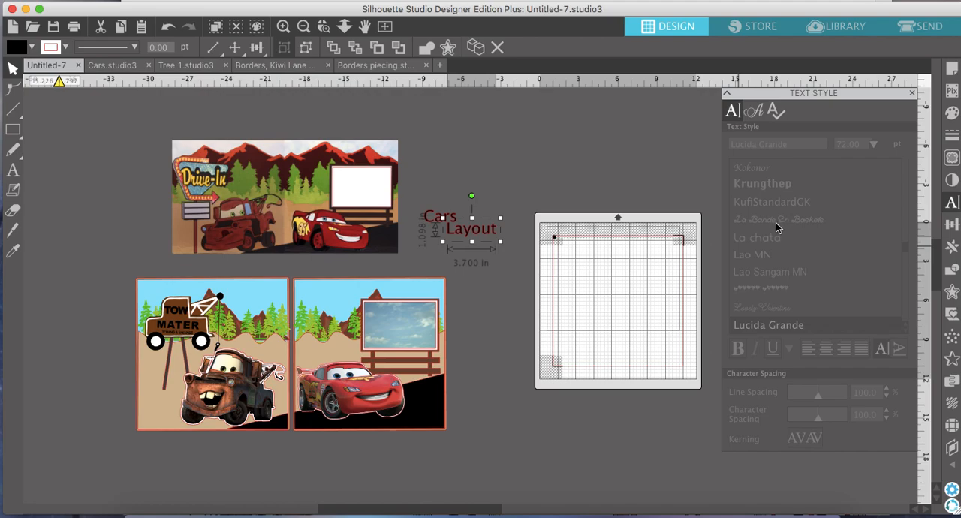
left_click(466, 231)
key("Delete")
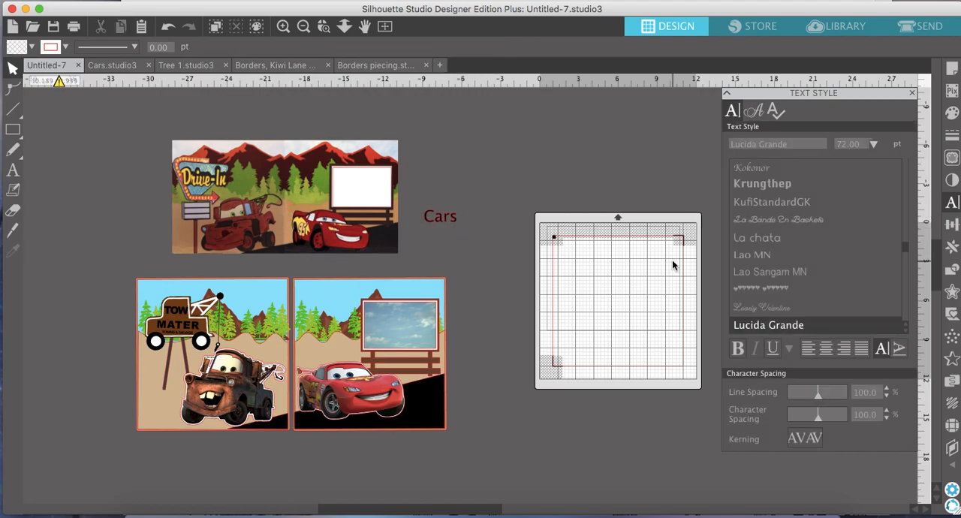
left_click(445, 217)
key("Delete")
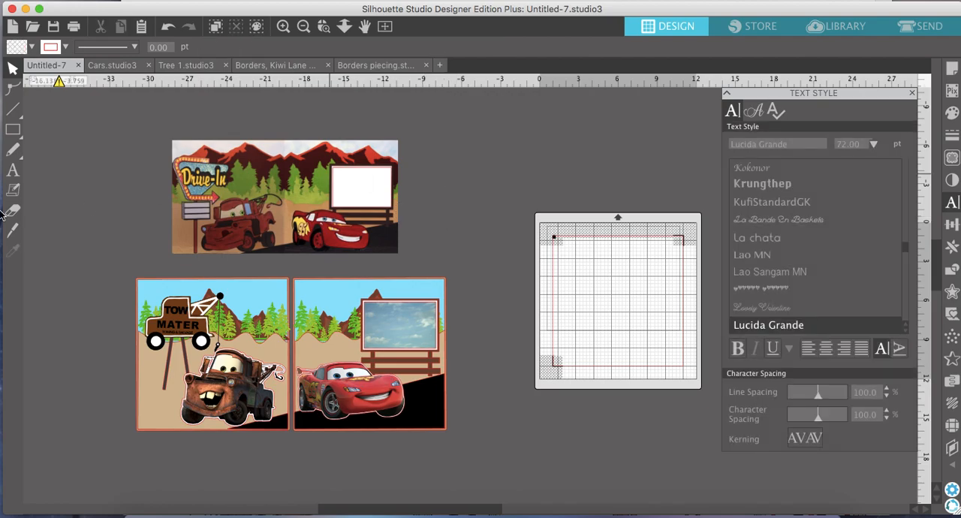
Add a new "Cars Layout" text beside the Drive-In reference picture and fill it with black.
left_click(13, 170)
left_click(432, 168)
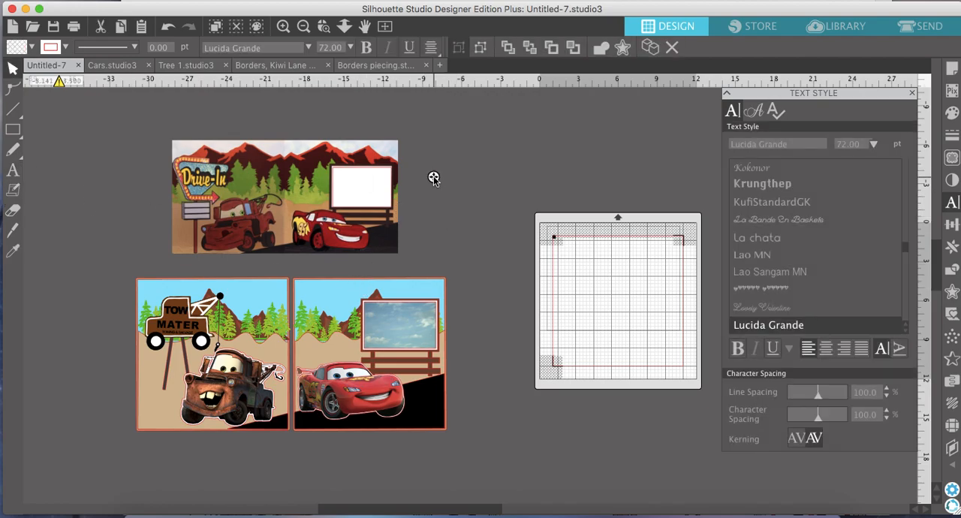
type("Cars Layout")
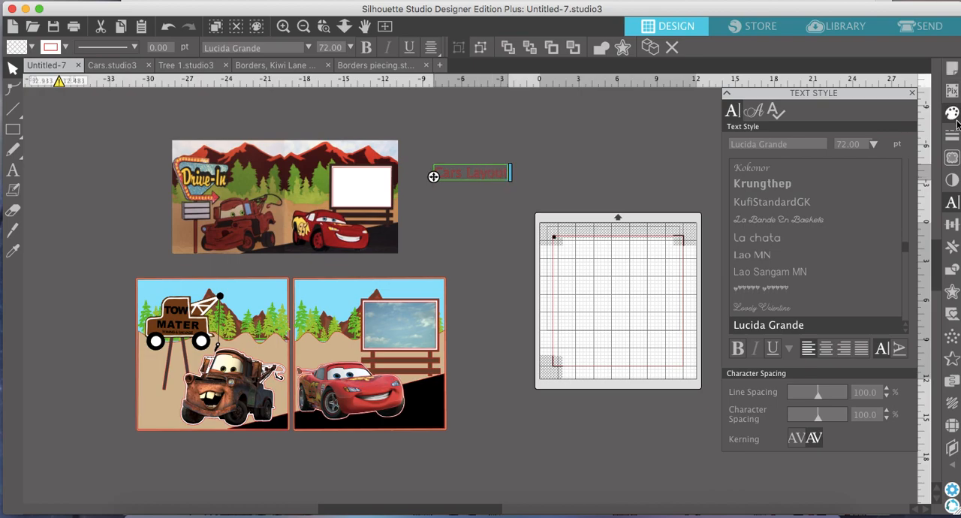
left_click(953, 117)
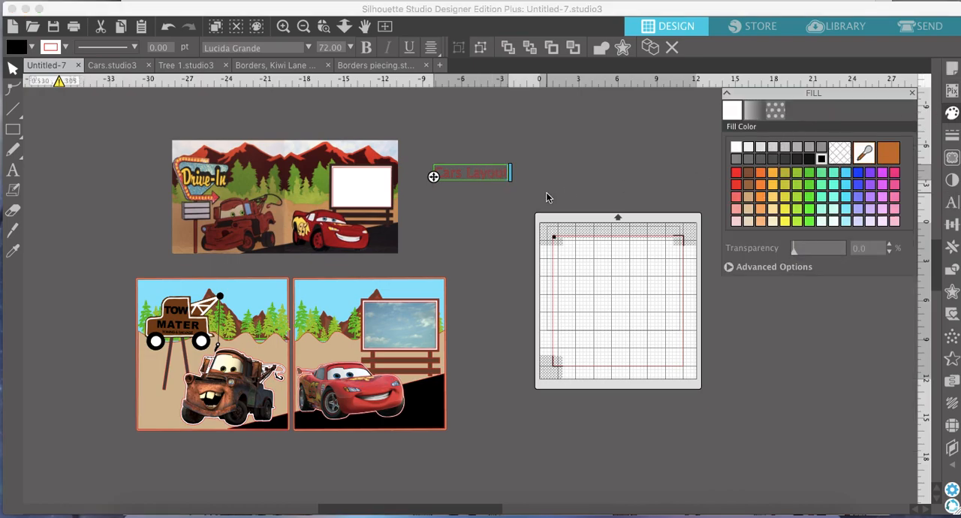
left_click(466, 170)
left_click(821, 159)
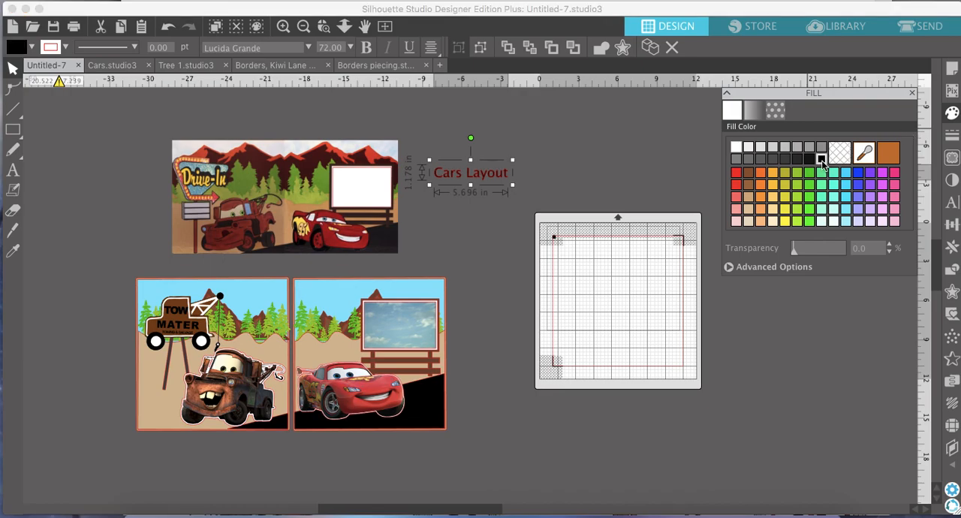
Try a range of fonts on the "Cars Layout" text, from KufiStandardGK back through Kannada MN and Impact to Hiragino Sans.
left_click(952, 203)
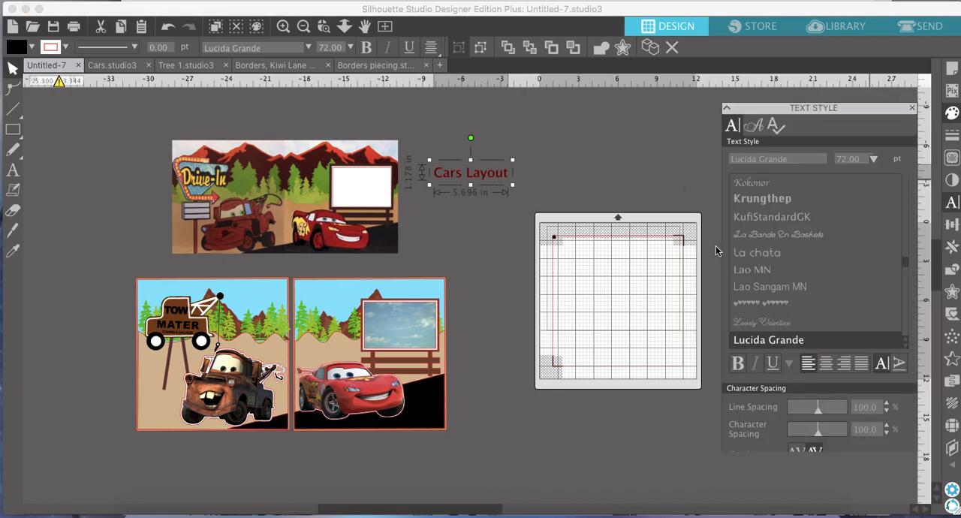
left_click(768, 203)
key("Up")
key("Up")
key("Up")
key("Up")
key("Up")
key("Up")
key("Up")
key("Up")
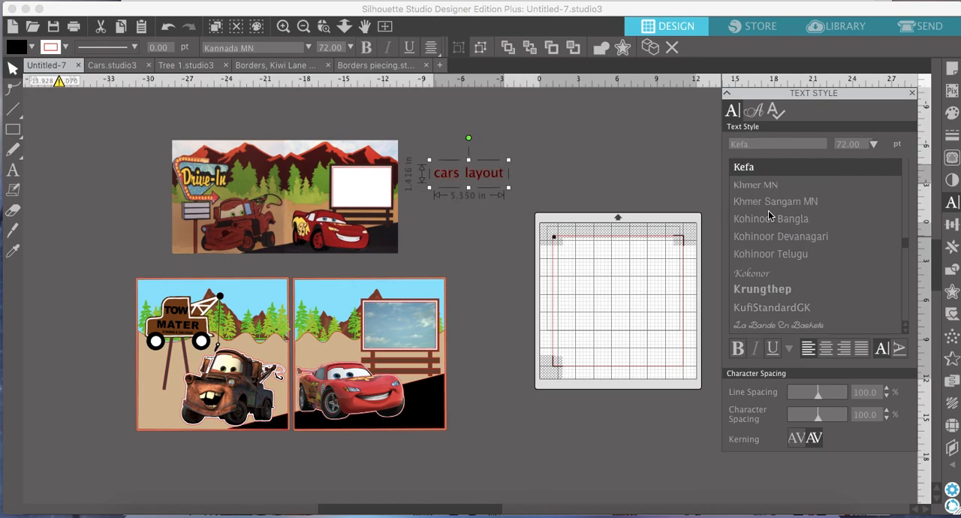
key("Up")
key("Up")
key("Up")
key("Up")
key("Up")
key("Up")
key("Up")
key("Up")
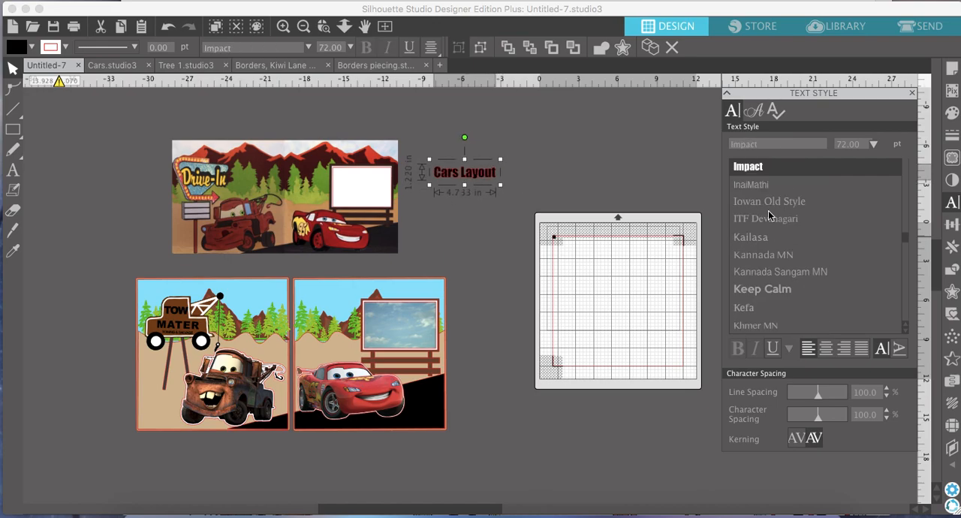
key("Up")
key("Up")
key("Up")
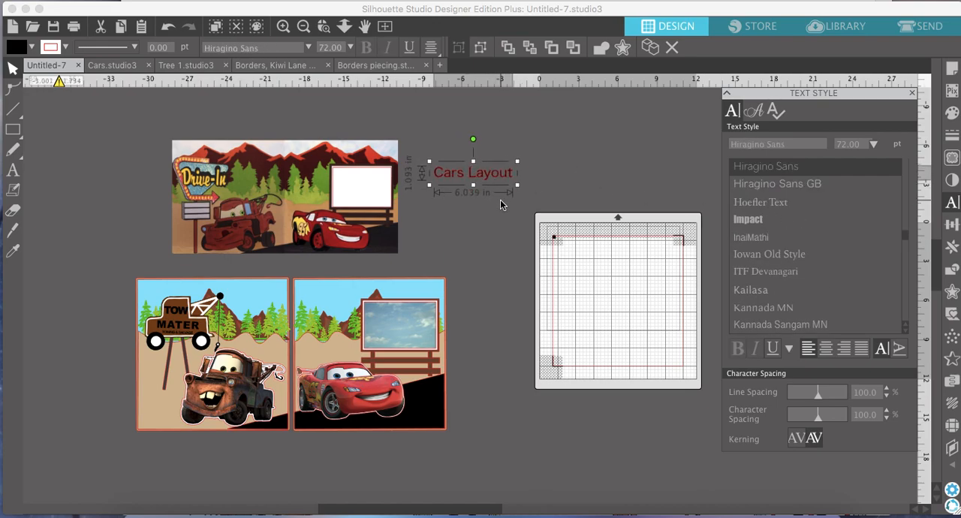
Try the Minnie font on the "Cars Layout" text.
scroll(778, 267, "down", 5)
scroll(775, 267, "down", 10)
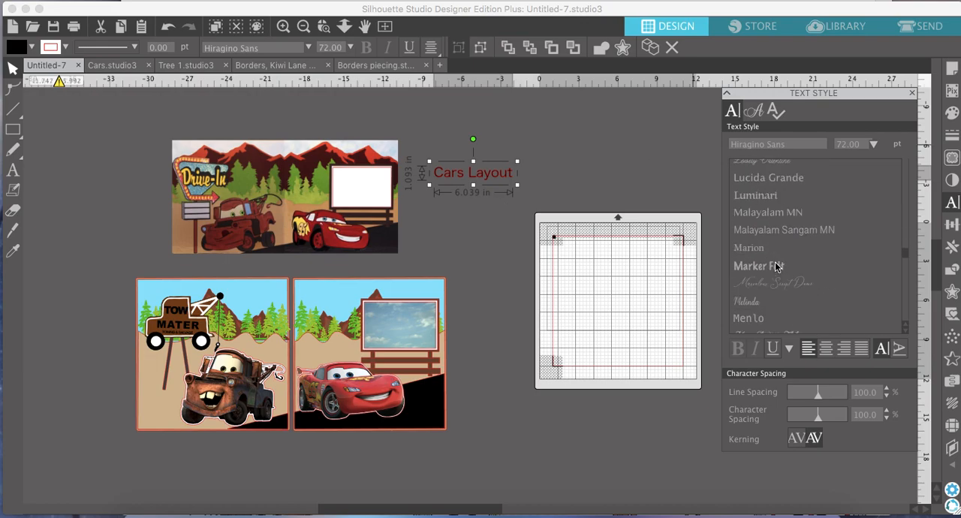
scroll(775, 267, "down", 3)
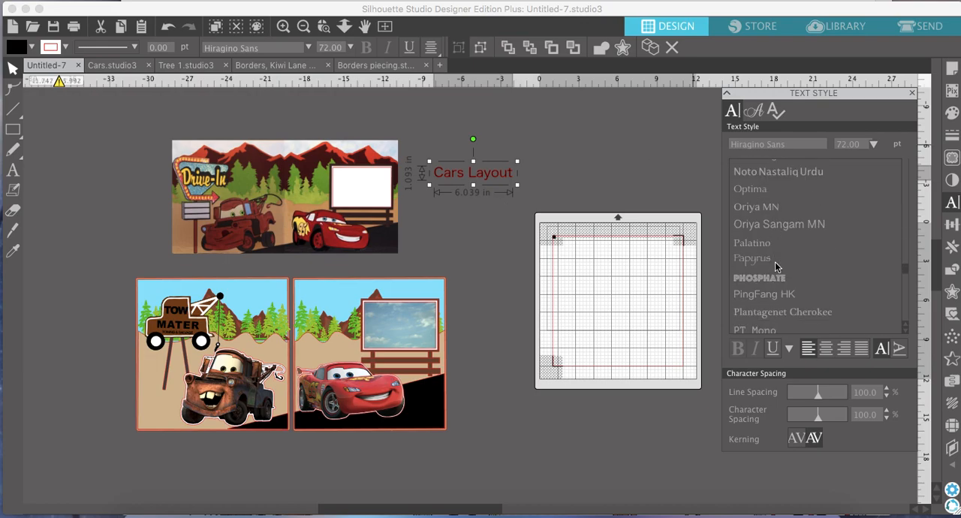
scroll(775, 267, "up", 10)
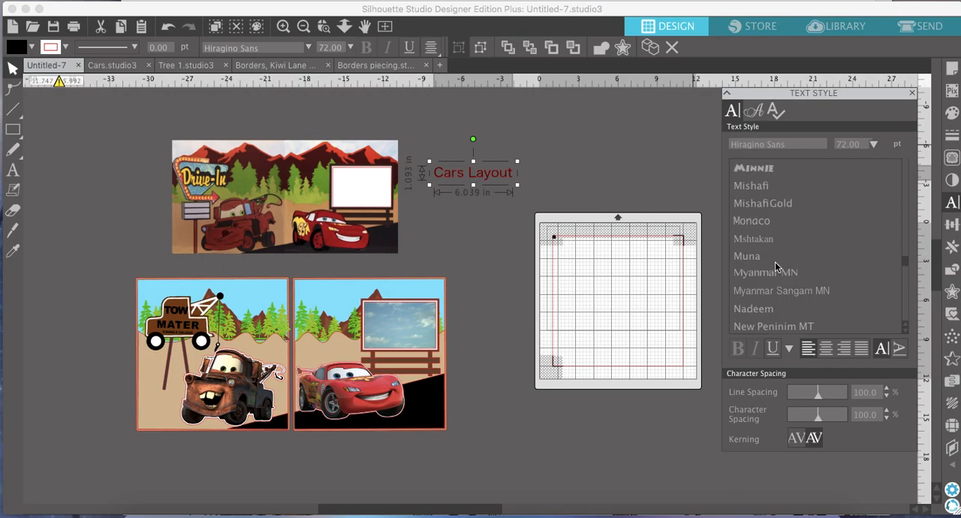
left_click(762, 170)
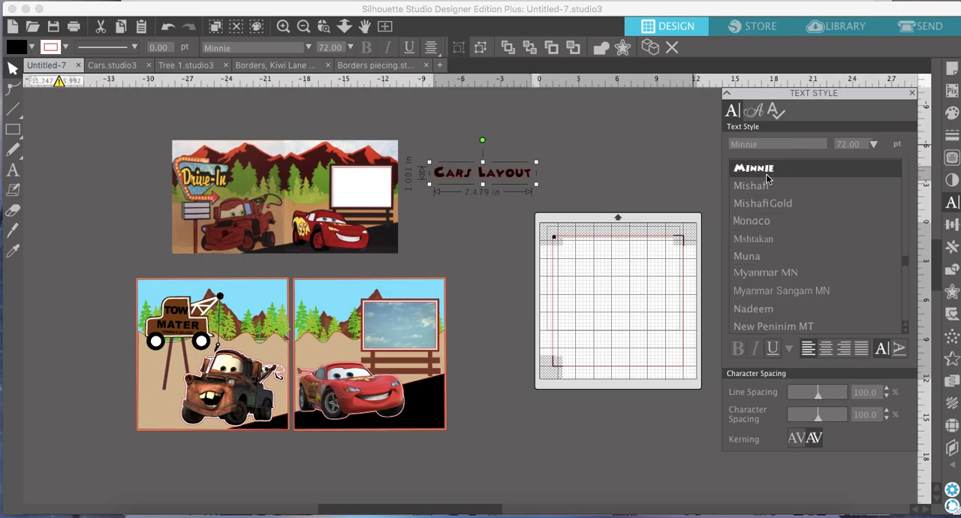
Try the Quantify, raustila and samantha fonts on the "Cars Layout" text.
scroll(769, 235, "down", 5)
scroll(769, 239, "down", 6)
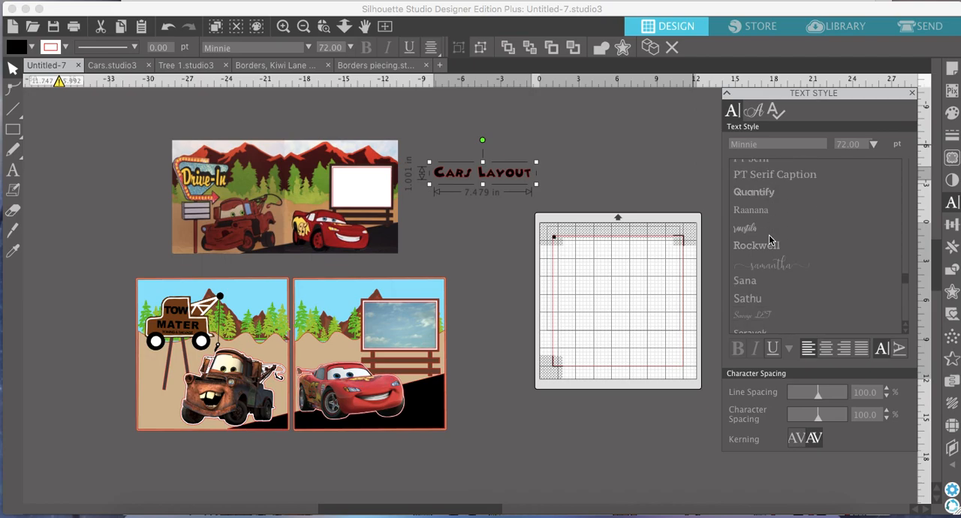
left_click(763, 194)
key("Down")
key("Down")
key("Down")
key("Down")
key("Down")
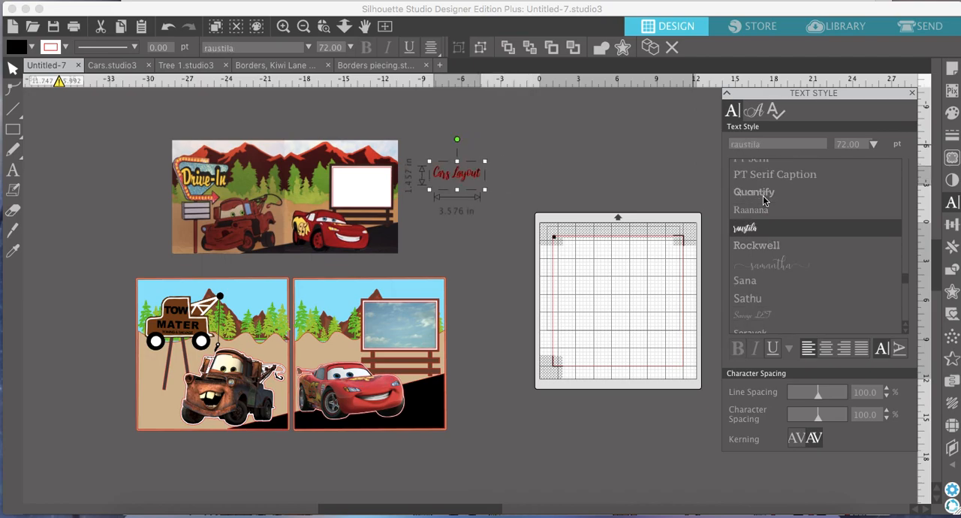
key("Up")
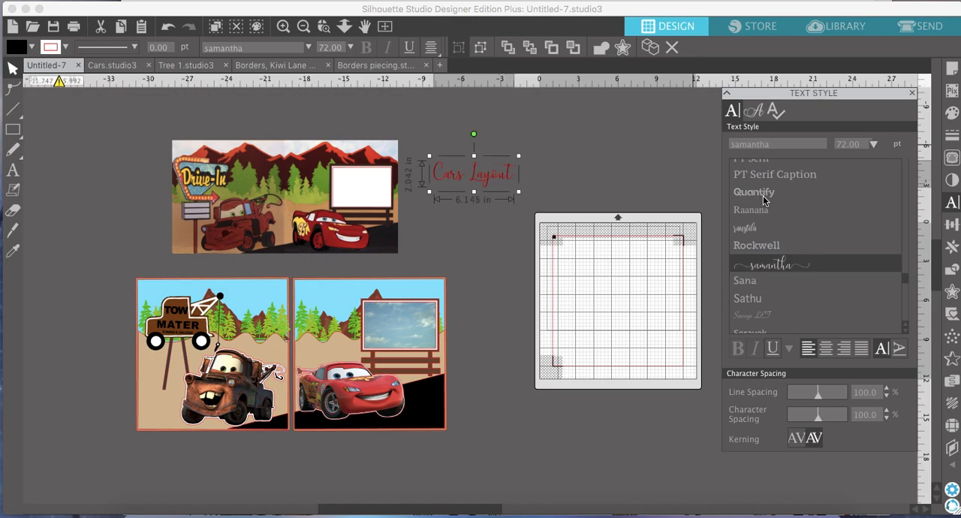
Try the Soloist and Star Jedi Outline fonts on the "Cars Layout" text.
scroll(764, 200, "down", 5)
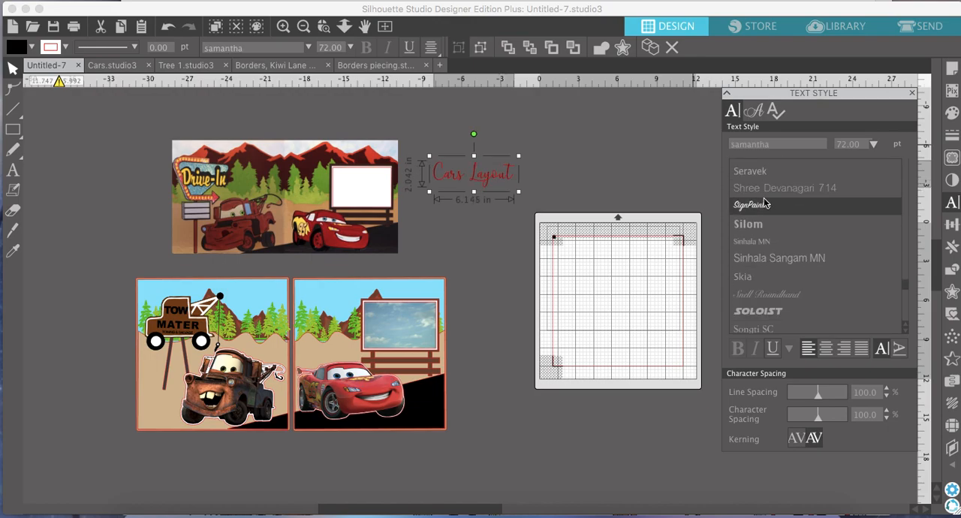
scroll(765, 203, "down", 4)
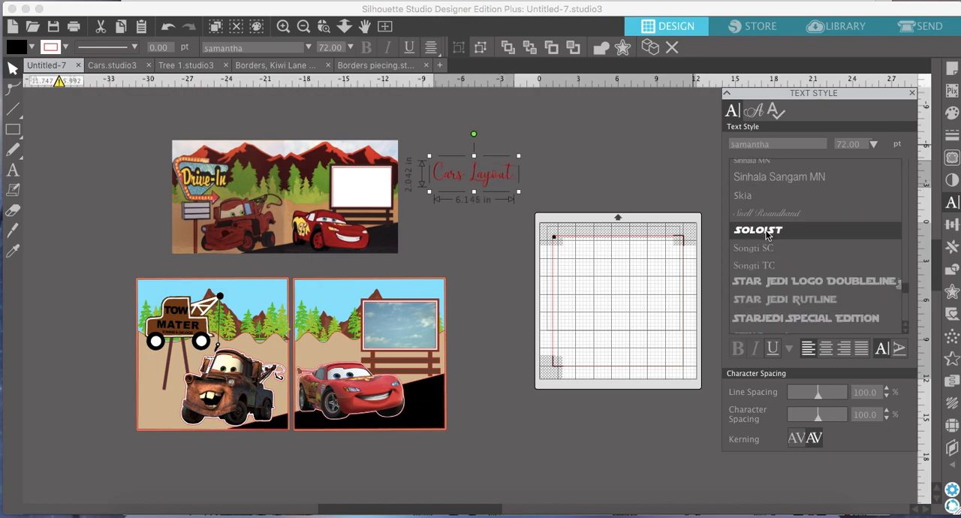
left_click(767, 233)
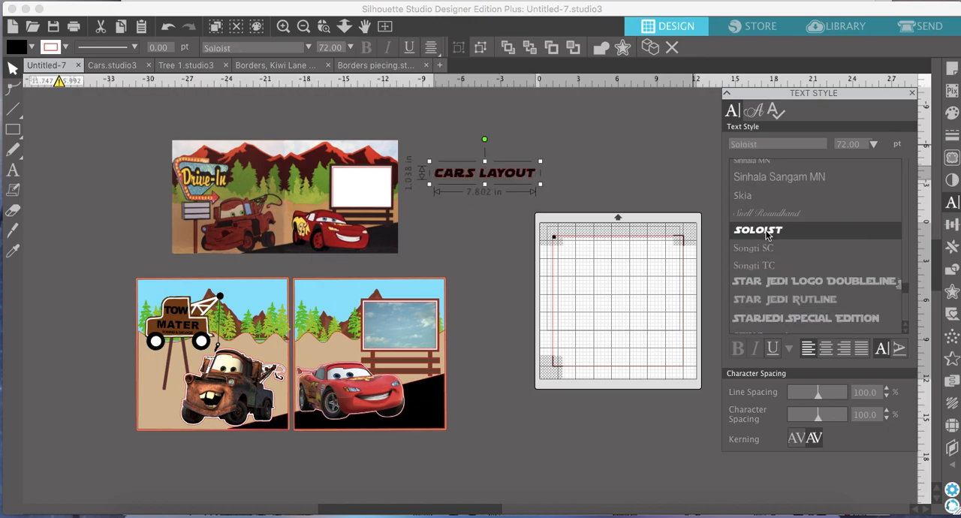
left_click(772, 282)
left_click(767, 300)
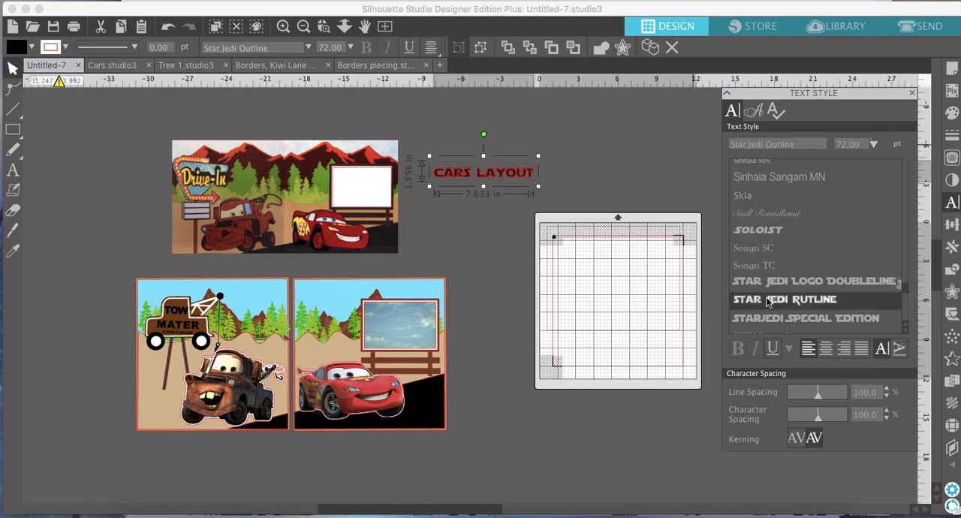
Set the "Cars Layout" text in the Waltograph font and enlarge it to about 9.93 in wide.
scroll(767, 299, "down", 10)
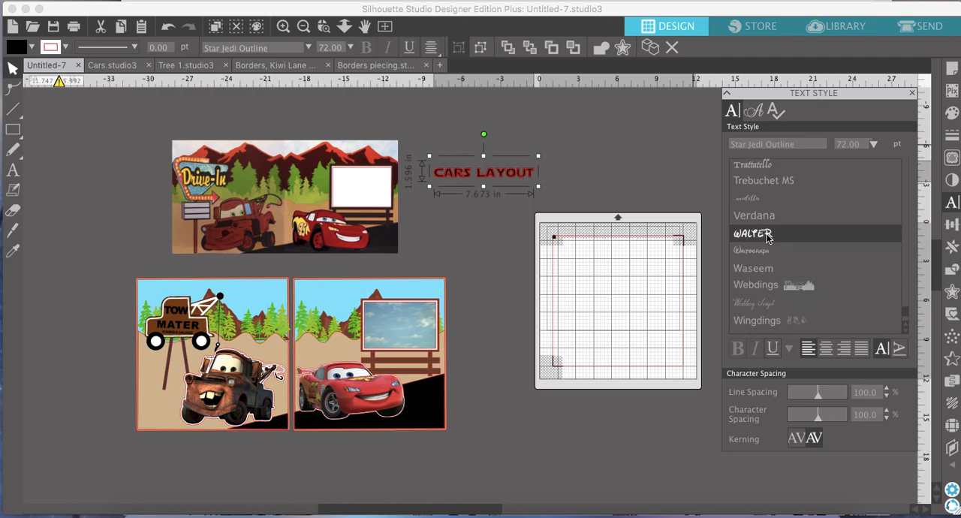
left_click(768, 235)
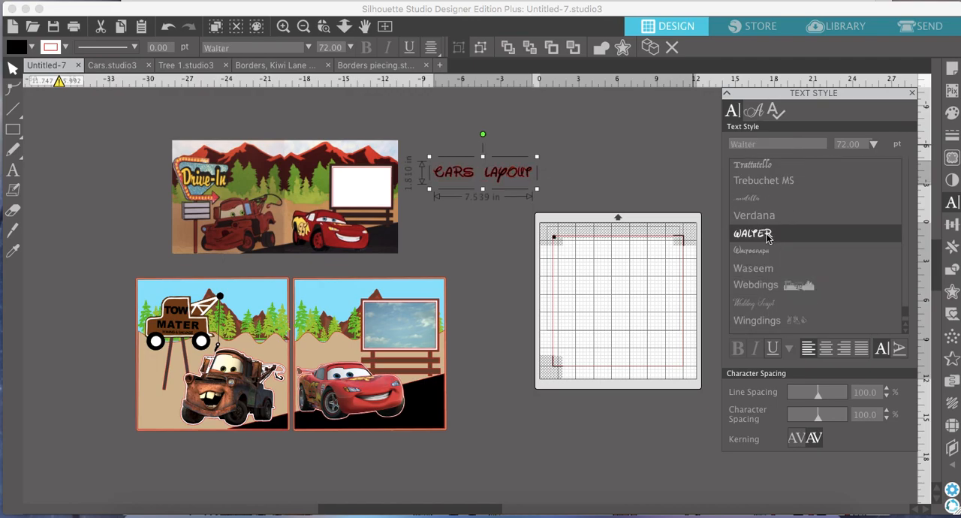
key("Down")
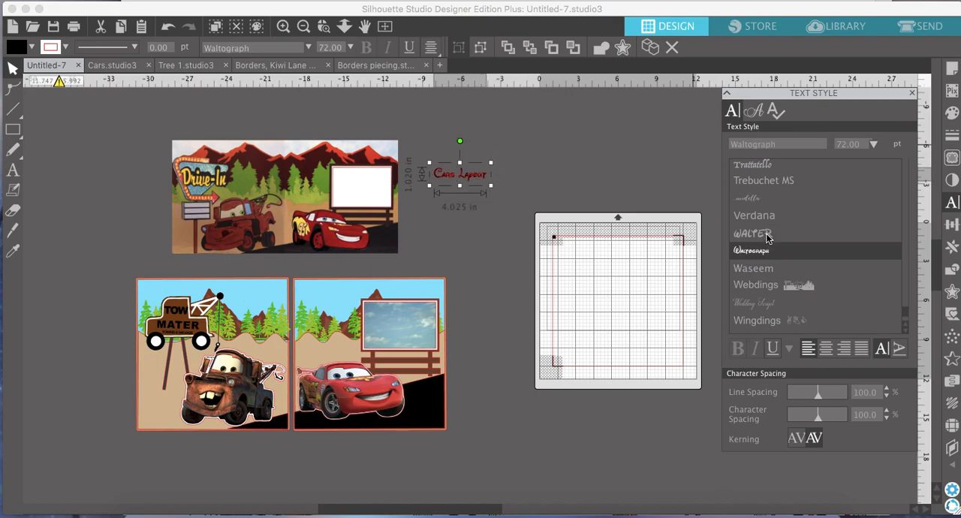
left_click_drag(491, 186, 495, 187)
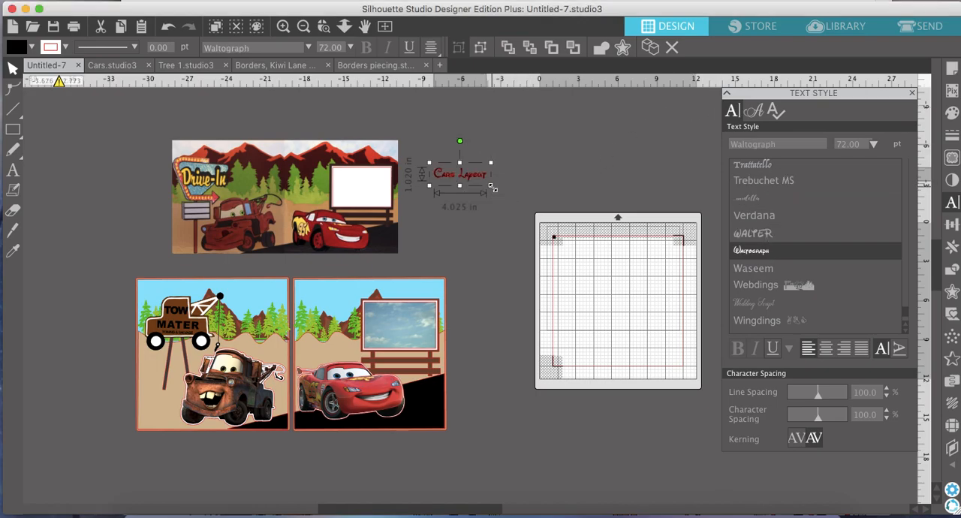
left_click_drag(523, 217, 560, 248)
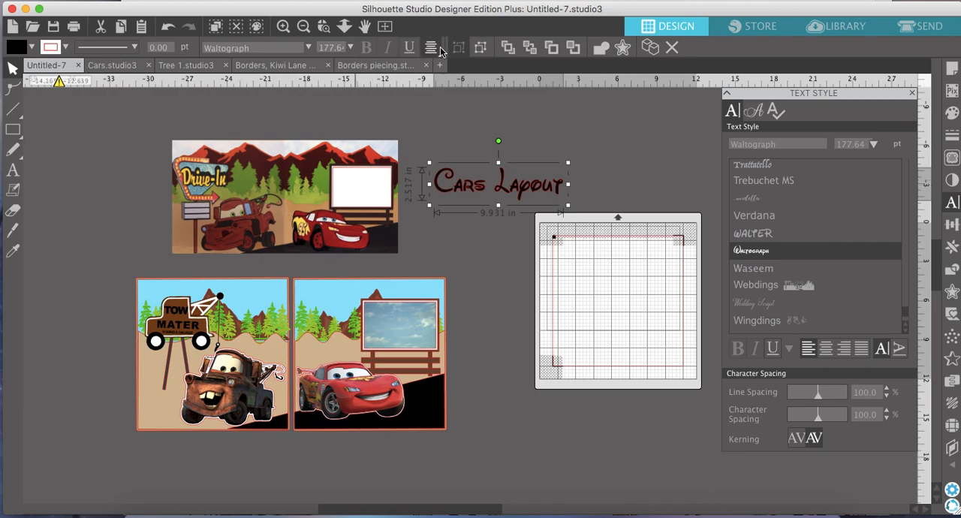
Split the title into separately grouped words "Cars" and "Layout", and stack "Layout" closely beneath "Cars".
left_click(479, 49)
left_click(617, 211)
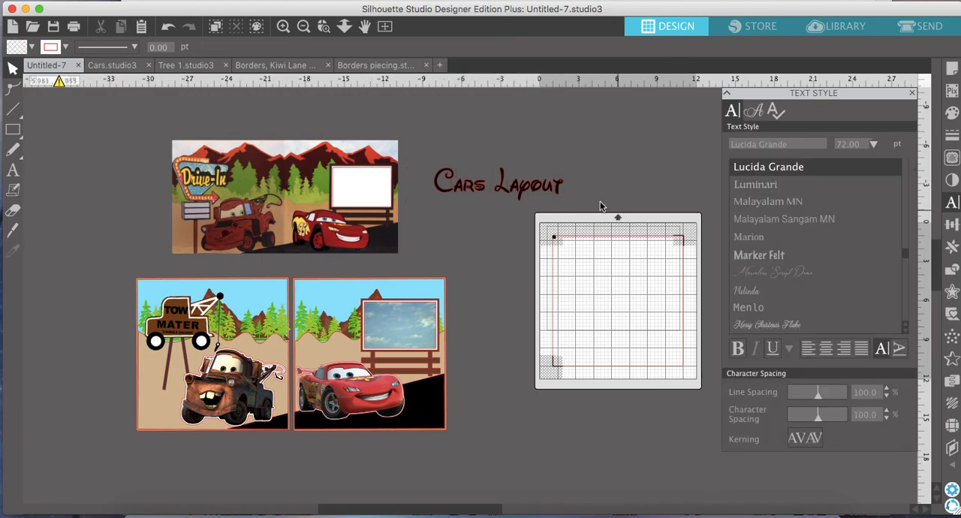
left_click_drag(574, 186, 488, 188)
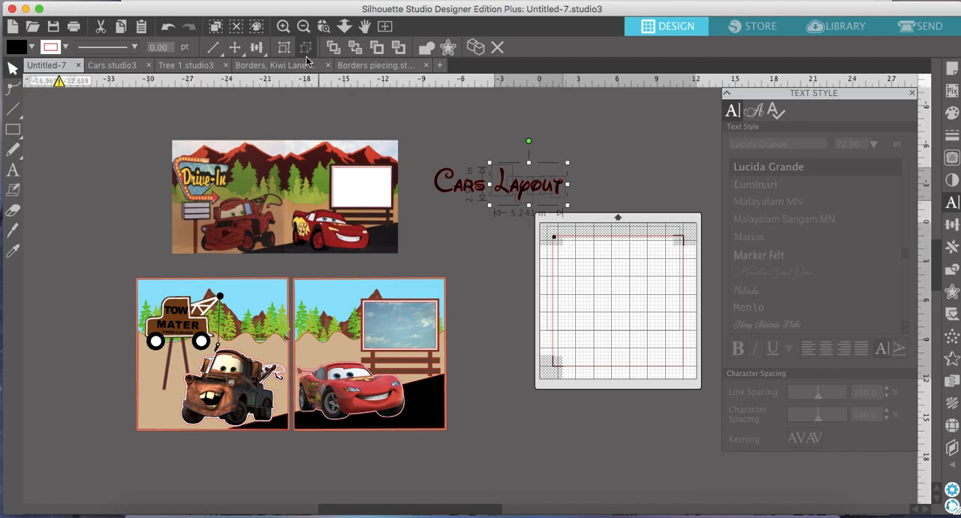
left_click(280, 49)
left_click_drag(428, 179, 459, 200)
left_click(283, 49)
left_click(511, 187)
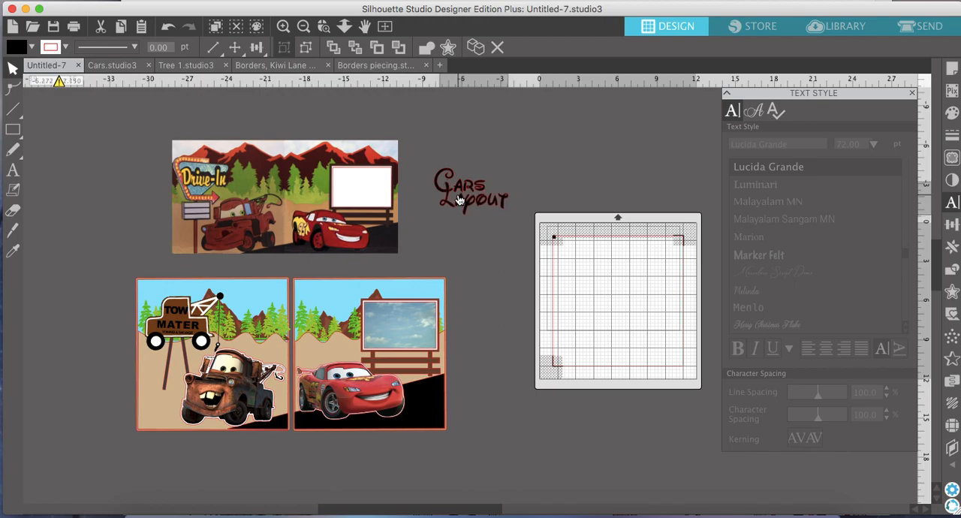
left_click(542, 208)
Add an offset outline around both stacked title words and fill it with light orange.
left_click_drag(511, 219, 424, 157)
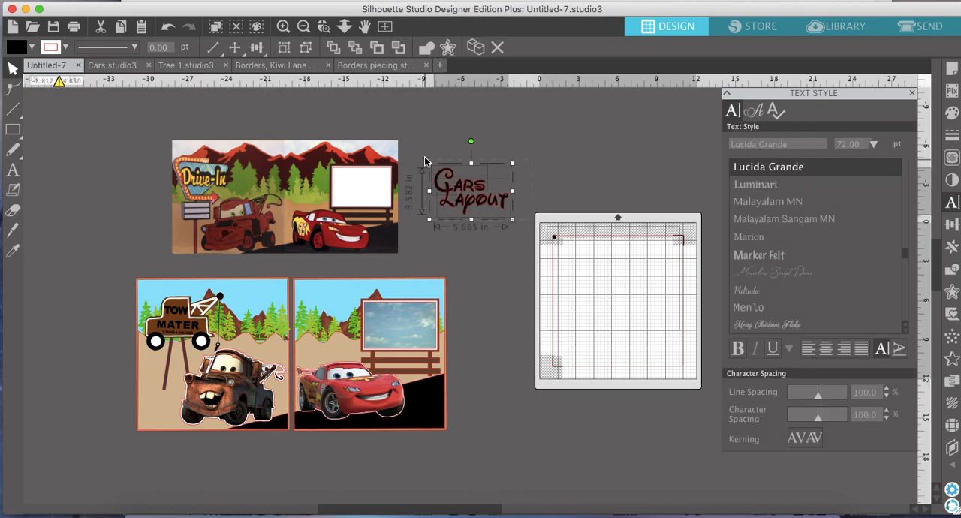
left_click(952, 291)
left_click(788, 131)
left_click(952, 113)
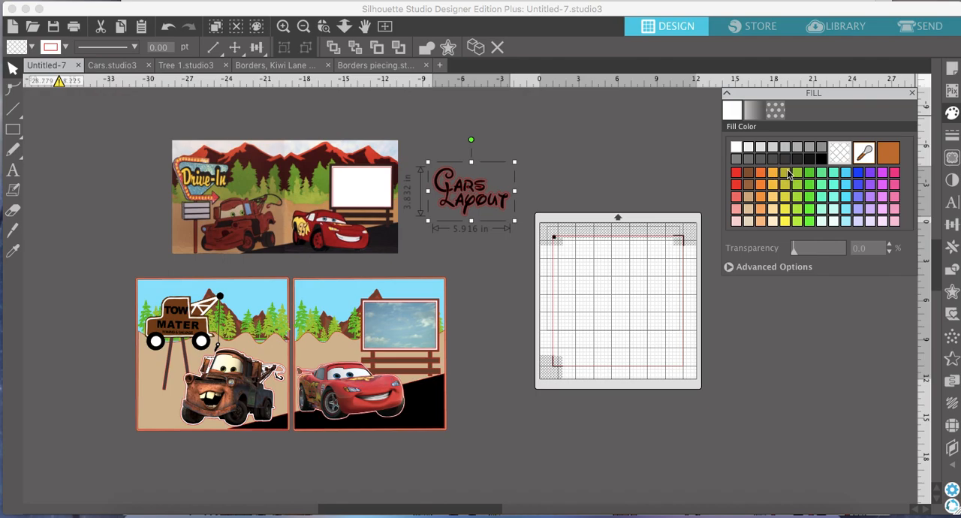
left_click(773, 197)
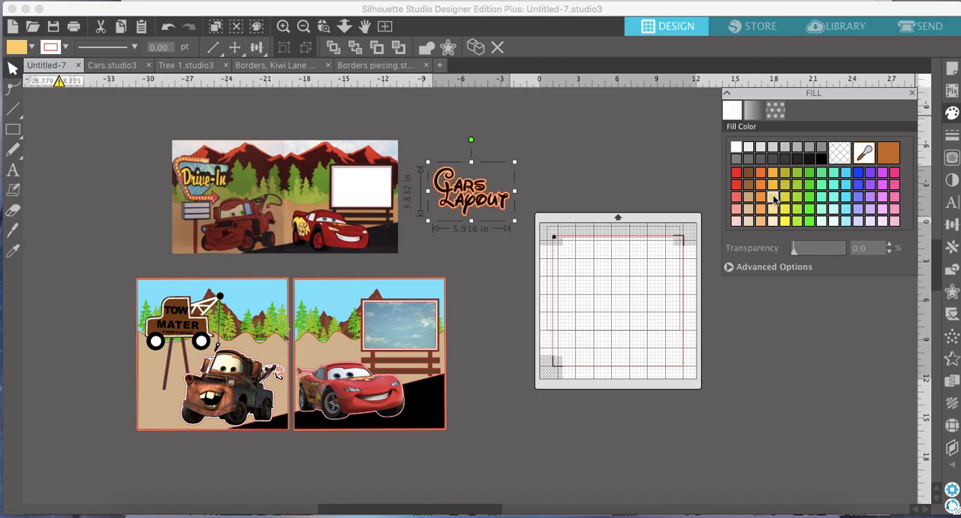
Reselect the light orange outline and add a second offset of 0.125 in with rounded corners around it.
left_click(527, 220)
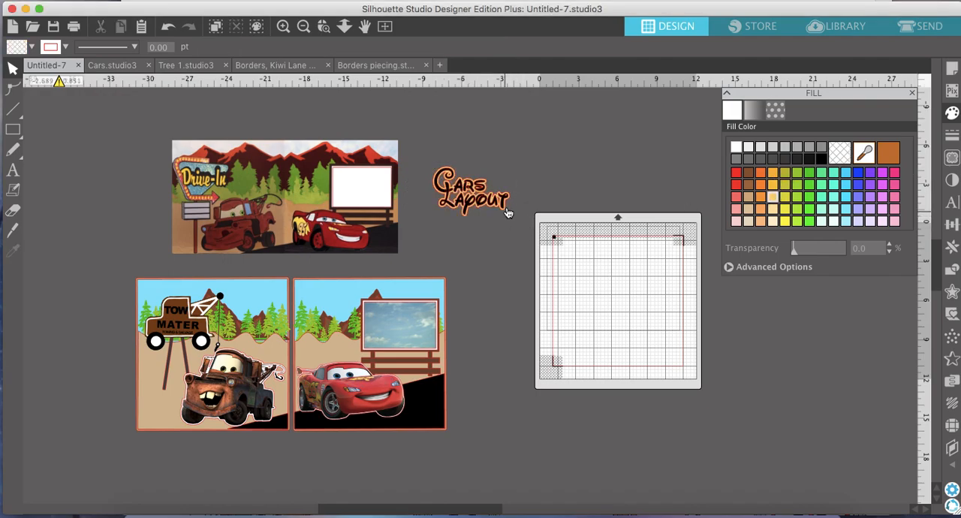
left_click(506, 209)
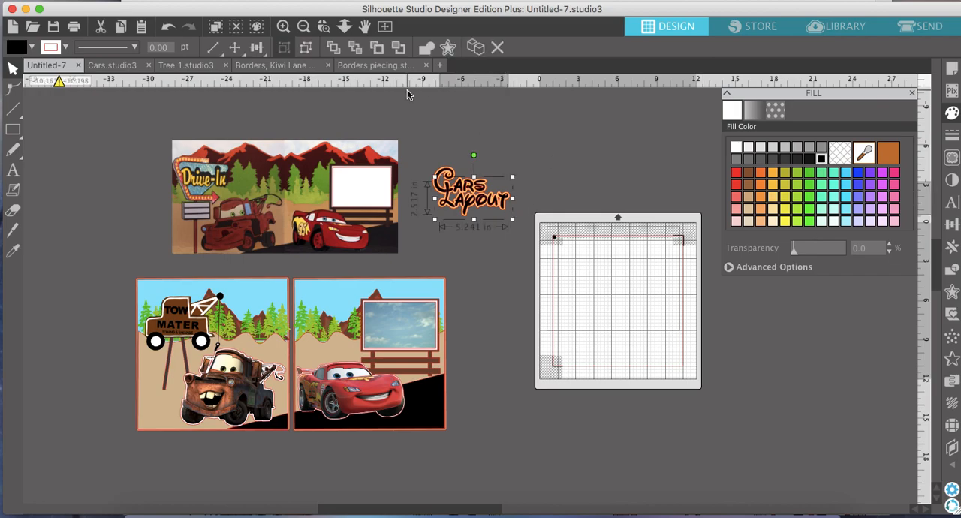
left_click(169, 27)
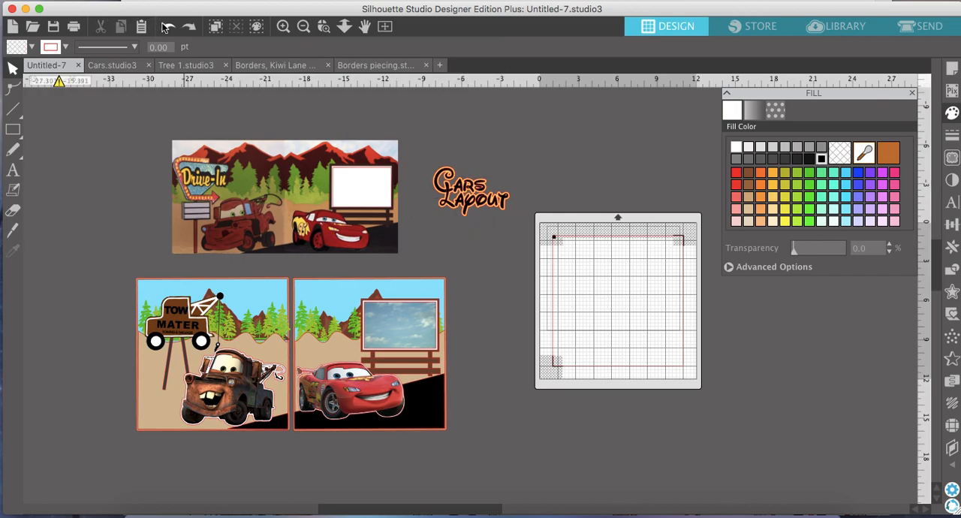
left_click(168, 27)
left_click(952, 293)
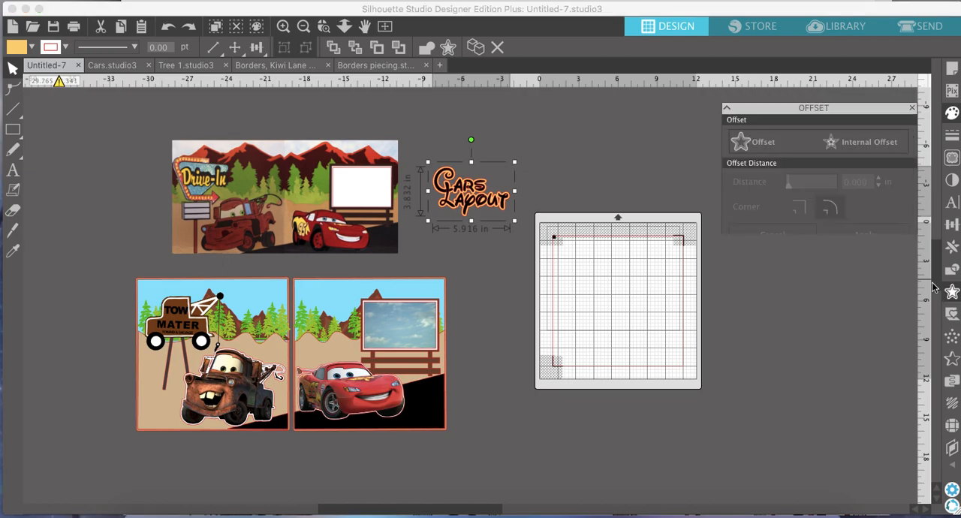
left_click(770, 135)
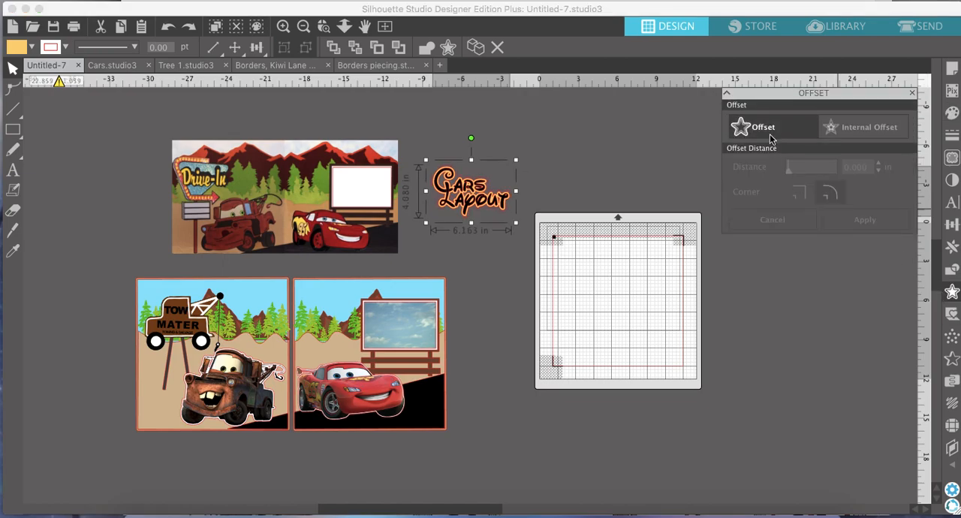
Compare red, black, cream, coral and gray fills on the outer title offset and settle on white.
left_click(951, 113)
left_click(734, 175)
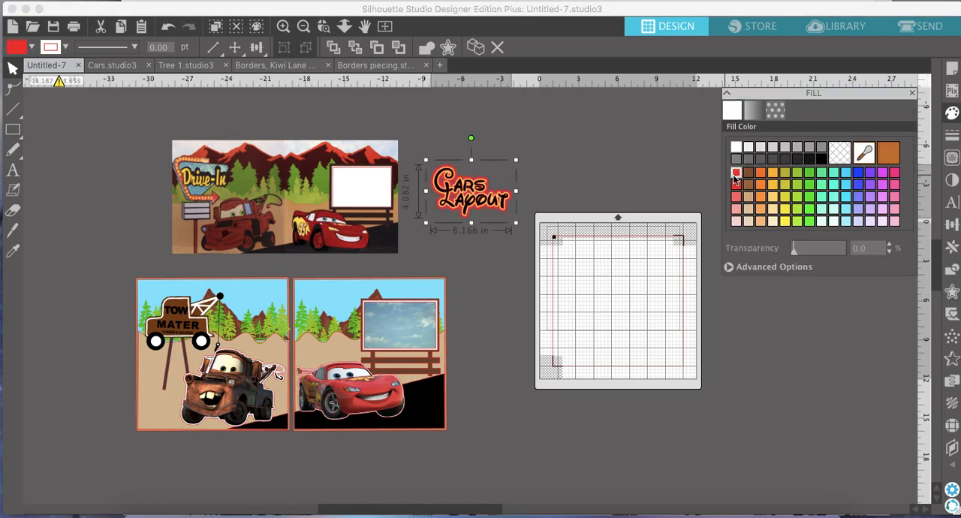
left_click(738, 149)
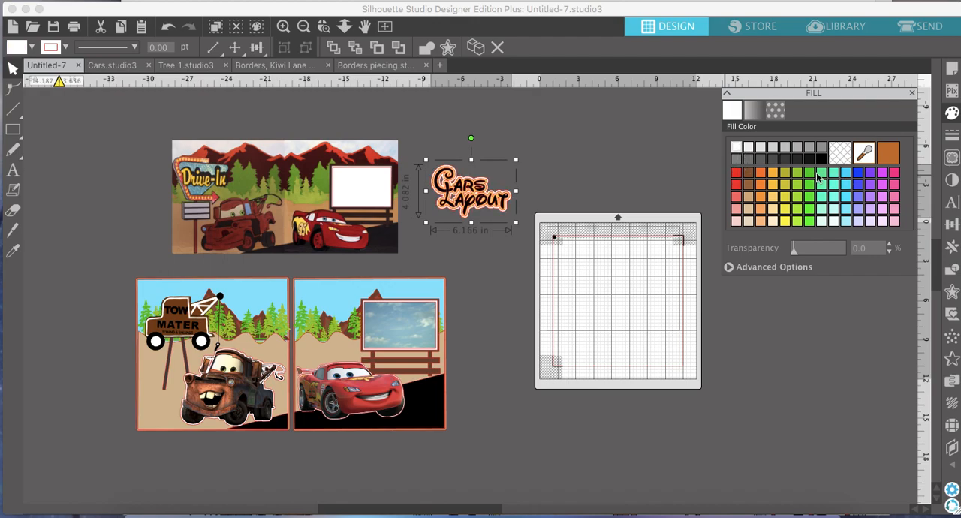
left_click(821, 160)
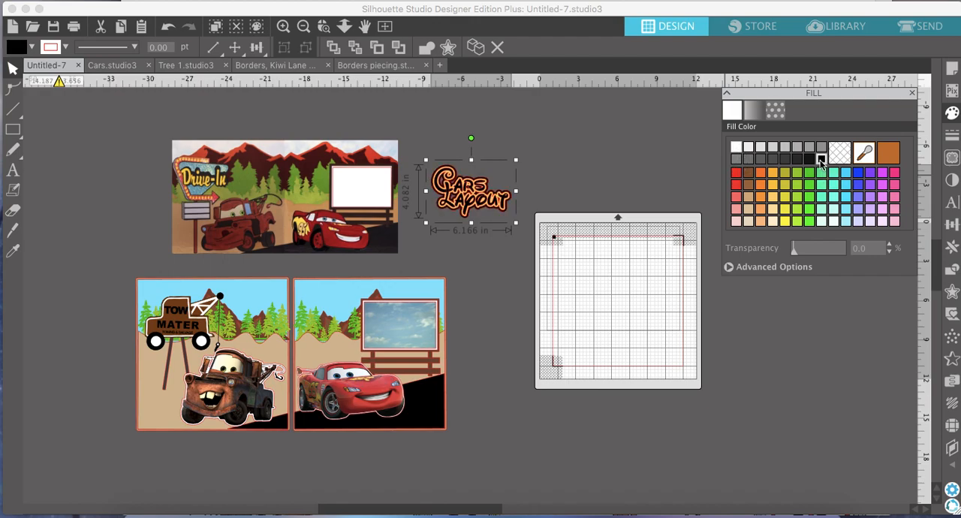
left_click(773, 220)
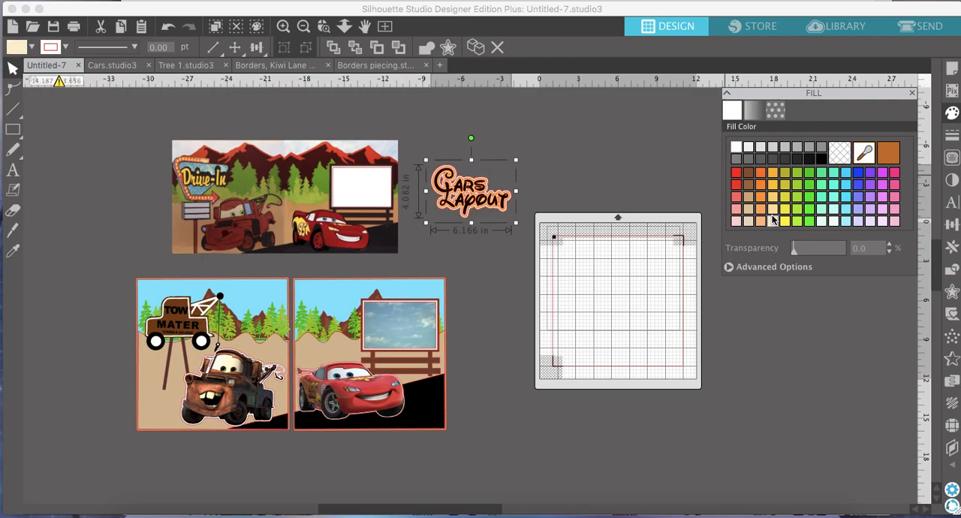
left_click(737, 197)
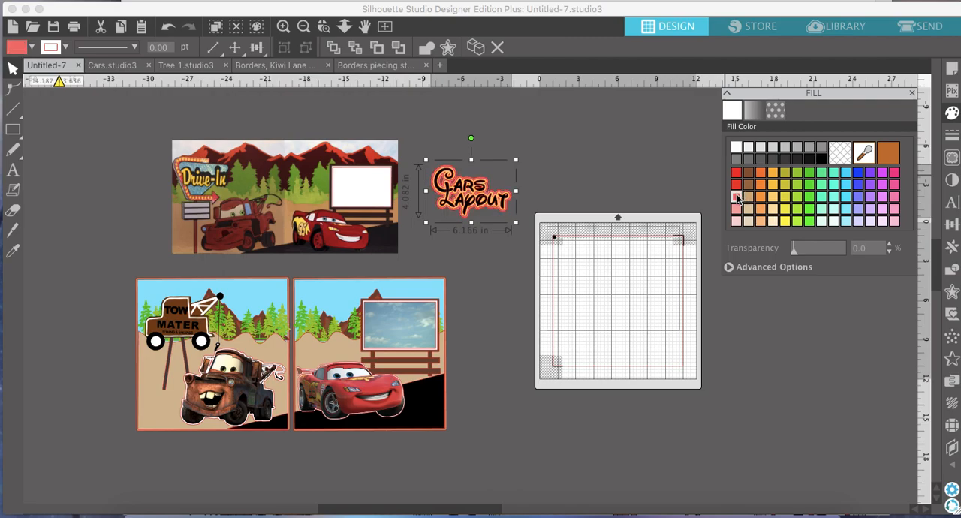
left_click(736, 148)
left_click(739, 160)
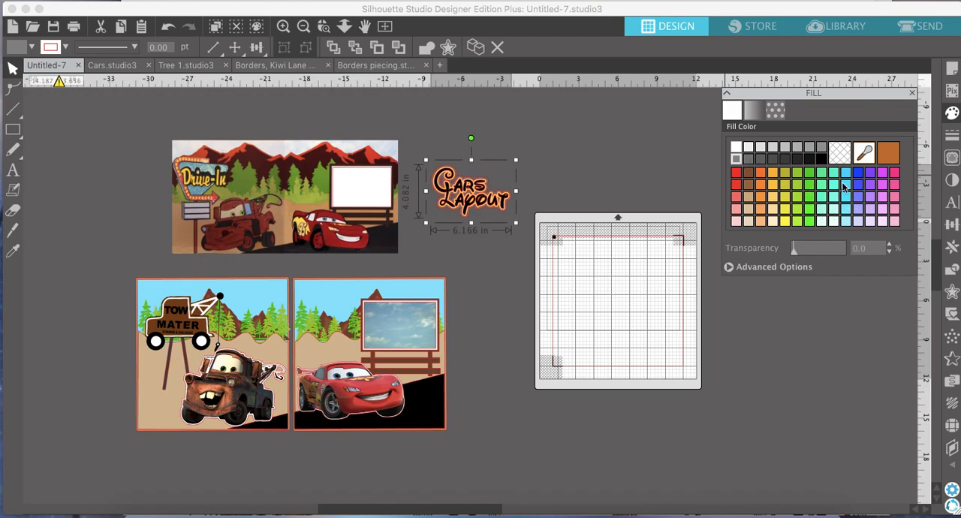
left_click(736, 148)
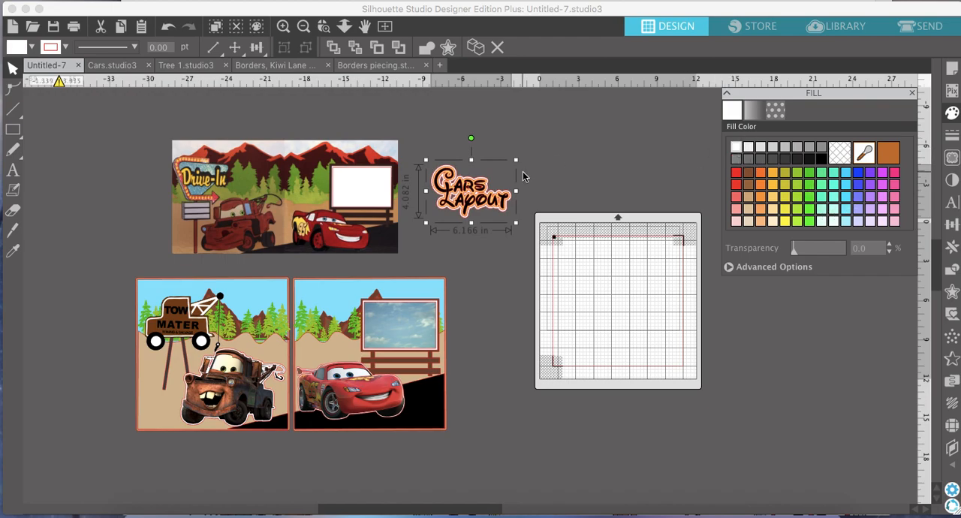
Group the title words with their offset layers and move the title onto the sky area of the Lightning McQueen page.
left_click_drag(520, 205, 464, 226)
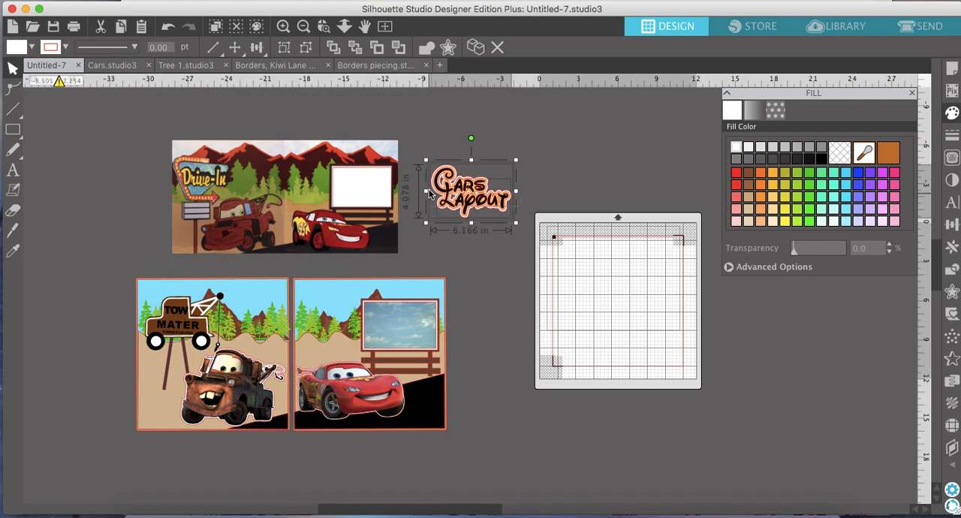
left_click(284, 47)
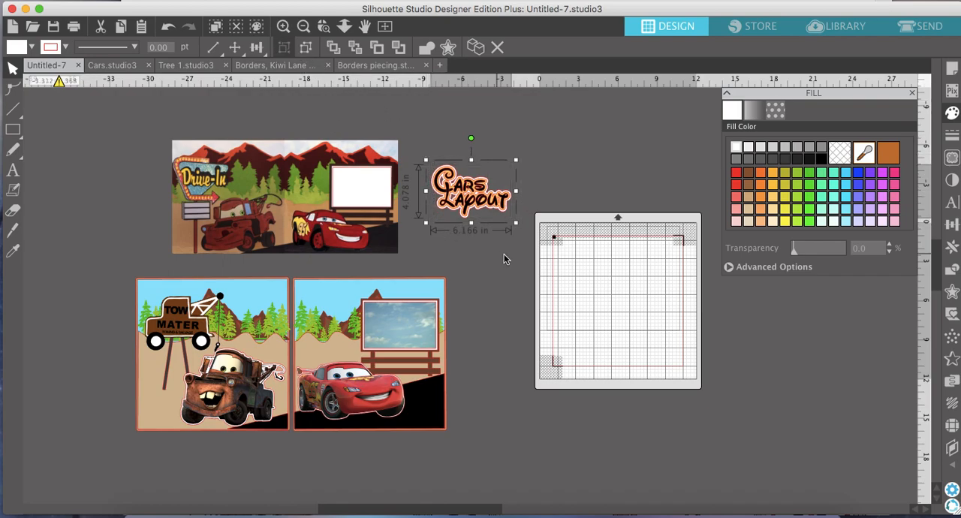
left_click_drag(509, 205, 373, 328)
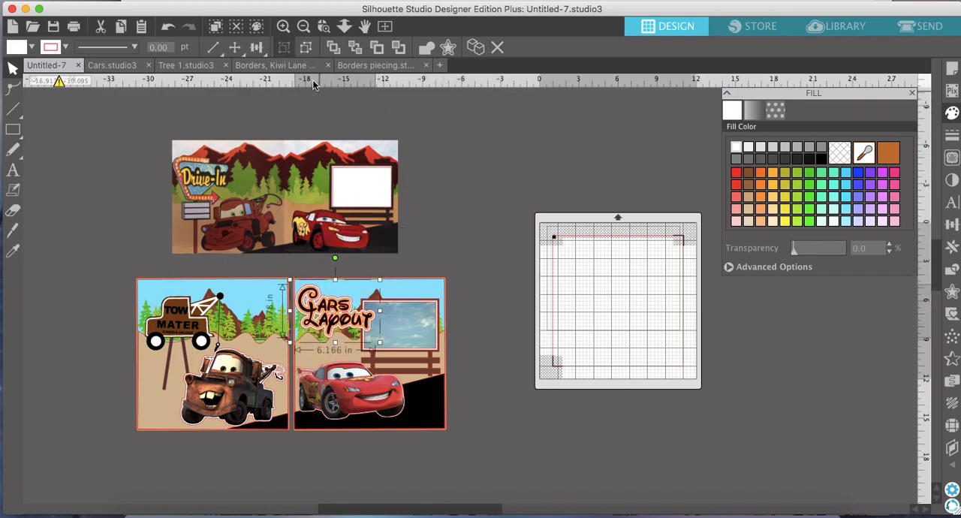
Shrink the grouped title, tilt it counterclockwise and position it over the mountains beside the billboard.
left_click(283, 27)
left_click(283, 27)
scroll(258, 279, "left", 3)
scroll(257, 279, "down", 2)
scroll(255, 278, "left", 3)
scroll(255, 278, "down", 2)
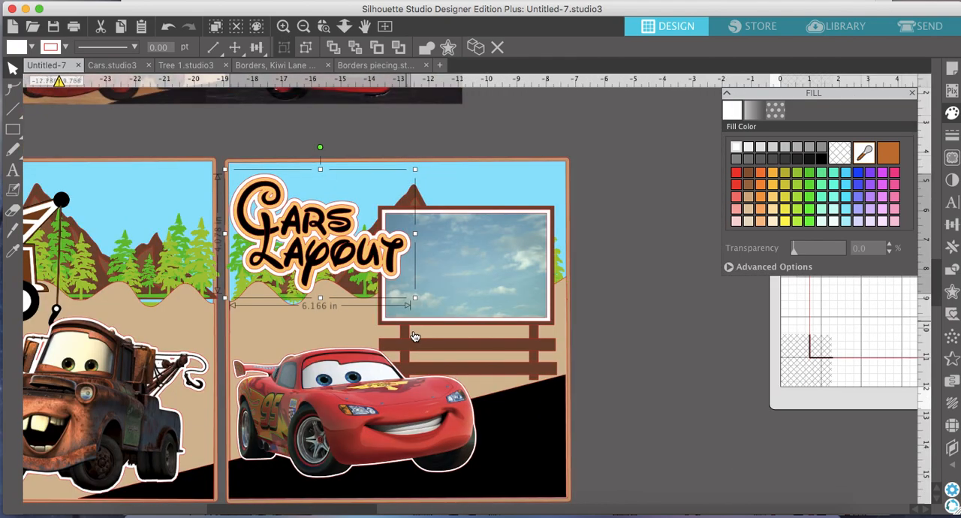
left_click_drag(400, 289, 350, 253)
left_click_drag(289, 146, 265, 152)
left_click_drag(307, 203, 334, 210)
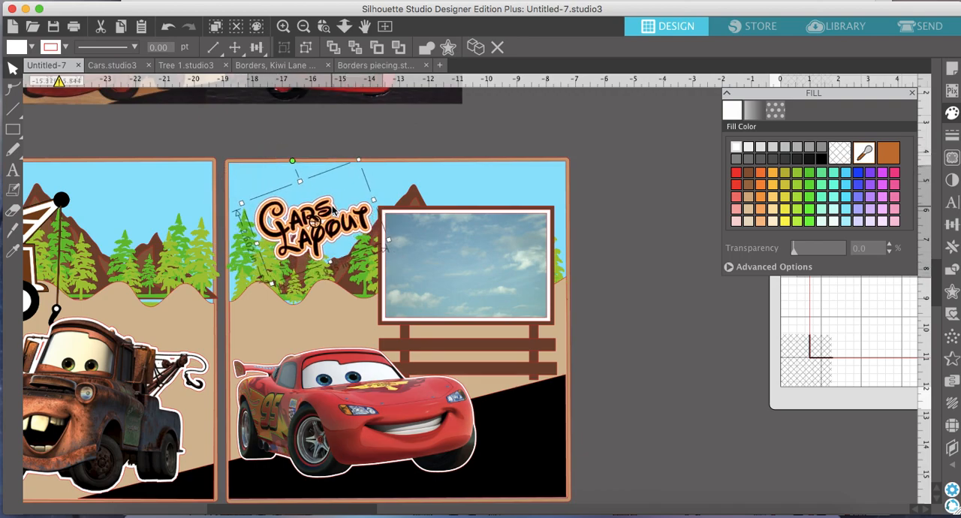
Place a copy of the white-bordered Lightning McQueen from the right scrapbook page onto the upper part of the cutting mat.
left_click(303, 27)
left_click(303, 27)
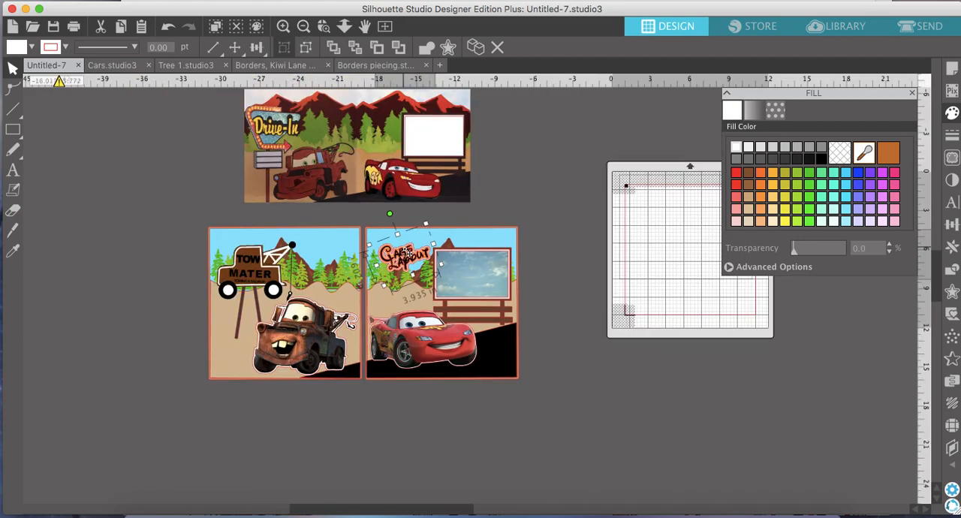
scroll(409, 254, "down", 2)
scroll(409, 254, "left", 2)
scroll(409, 254, "right", 2)
scroll(409, 254, "up", 1)
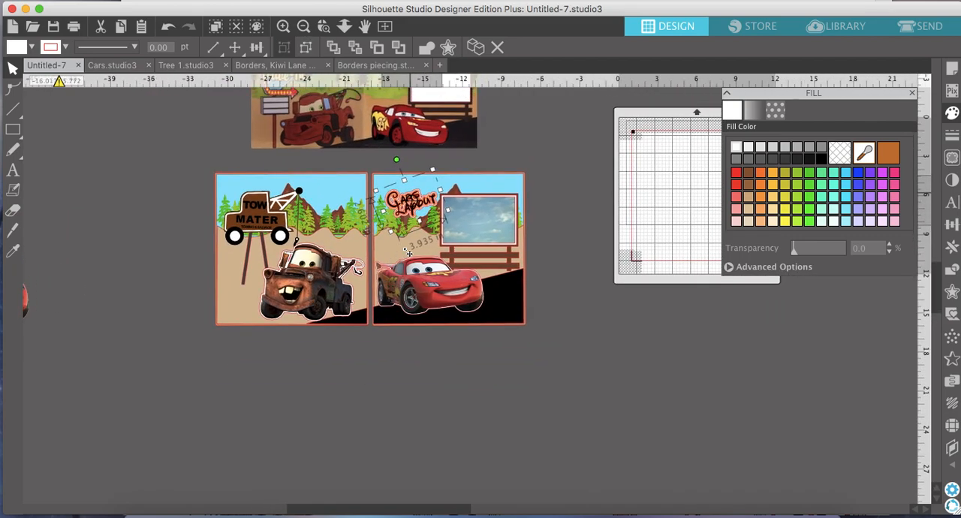
scroll(409, 254, "right", 1)
scroll(410, 254, "up", 1)
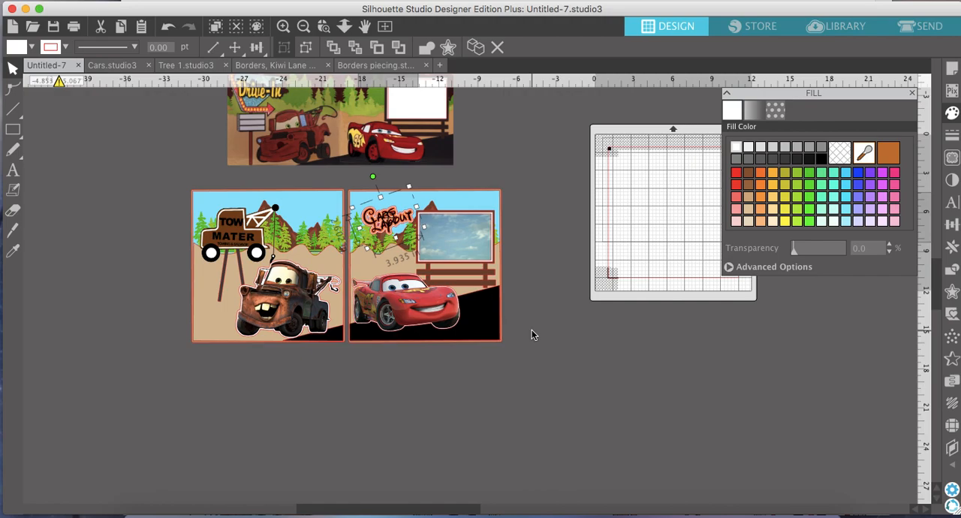
scroll(532, 332, "up", 1)
scroll(532, 333, "right", 1)
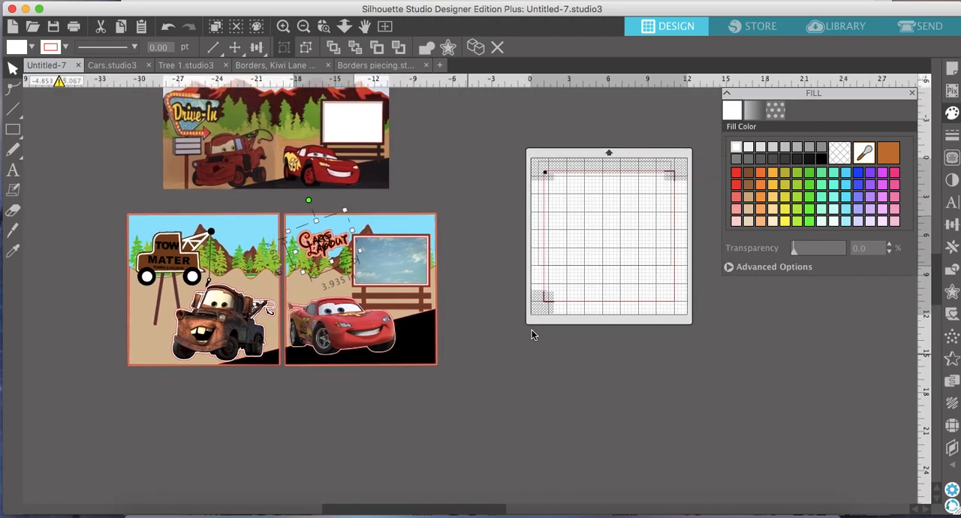
scroll(531, 333, "right", 2)
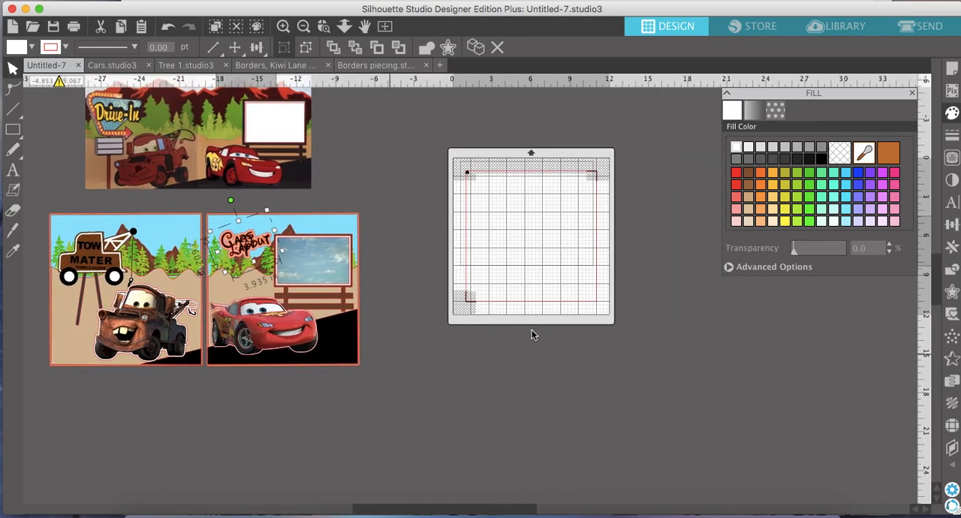
left_click(294, 330)
left_click(478, 46)
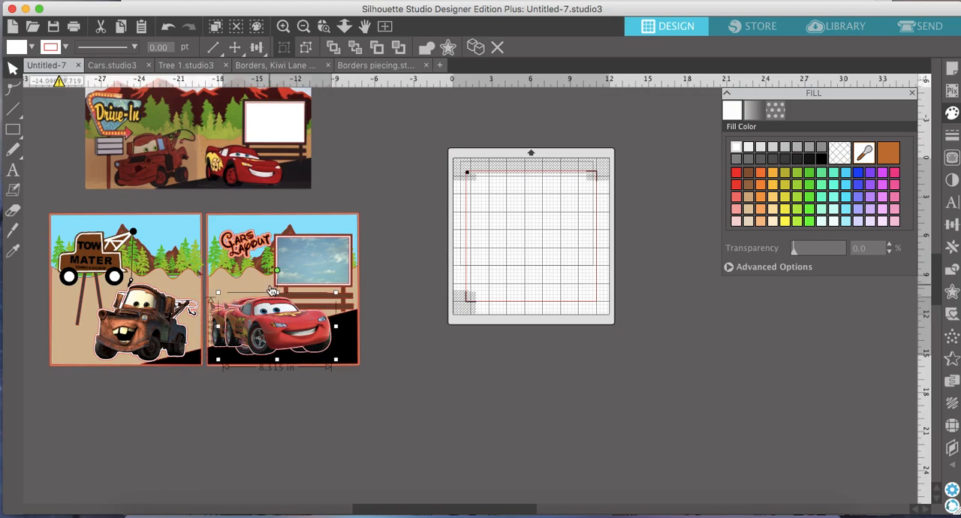
mouse_move(260, 323)
left_mouse_down()
mouse_move(505, 185)
mouse_move(511, 208)
left_mouse_up()
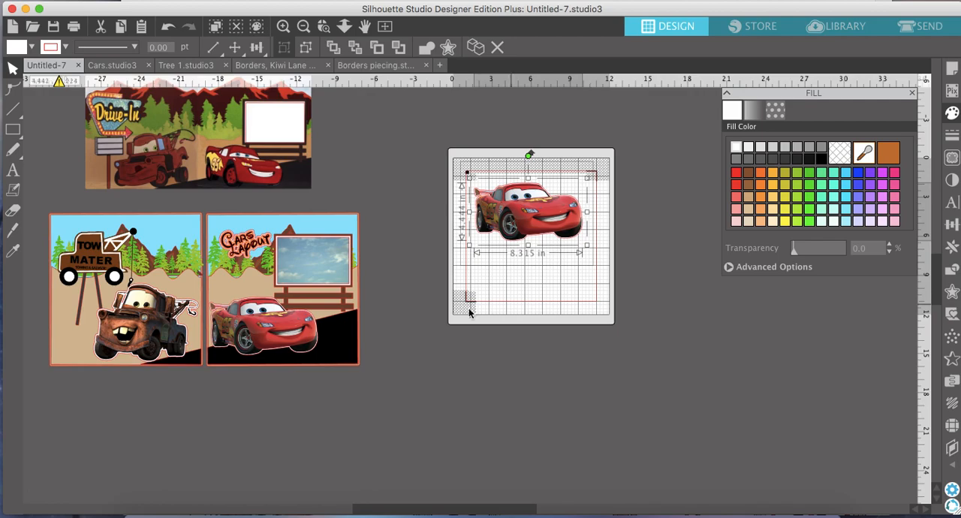
Show the page setup settings and nudge the Lightning McQueen copy slightly upward within the mat's registration marks.
left_click(952, 69)
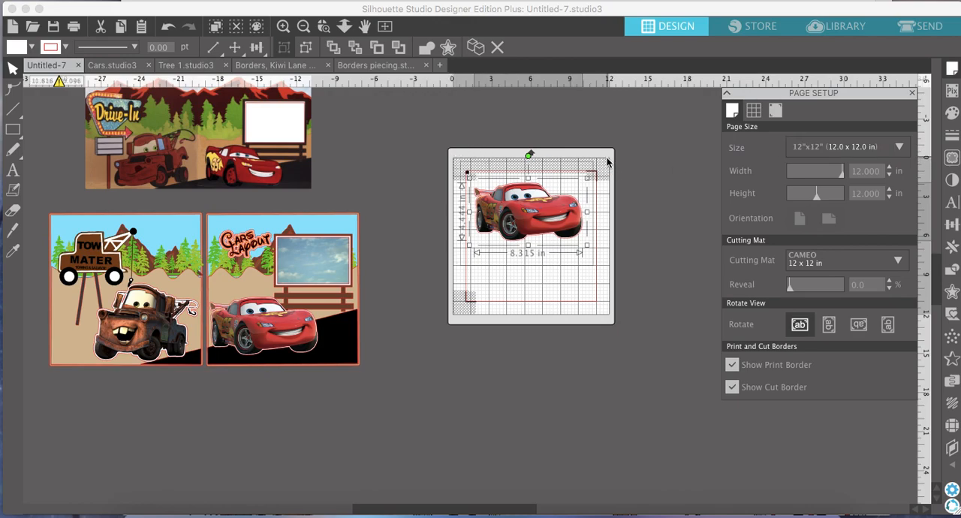
left_click(525, 199)
key("Up")
key("Up")
key("Up")
key("Up")
scroll(81, 322, "left", 10)
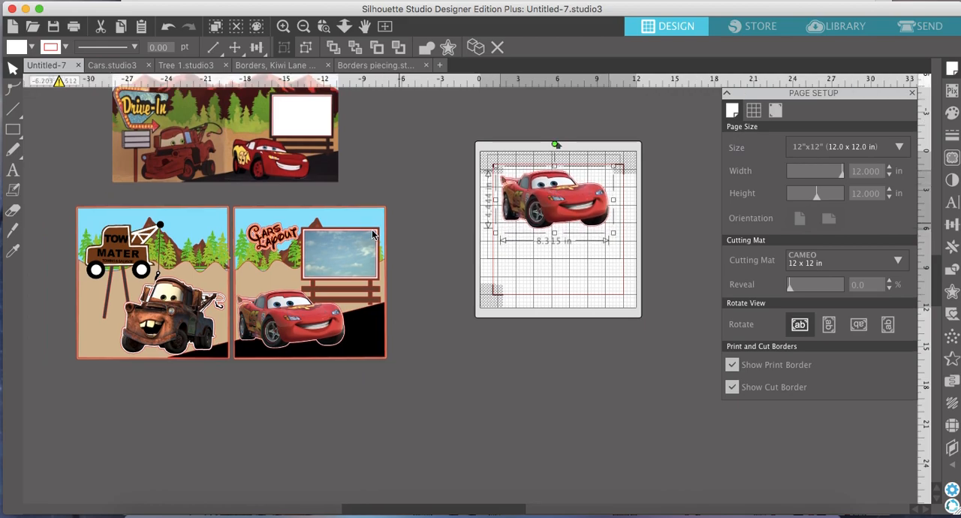
Bring the Lightning McQueen without a white border onto the mat below the first one and adjust both within the registration marks.
left_click_drag(87, 324, 585, 383)
left_click(625, 380)
scroll(601, 376, "right", 10)
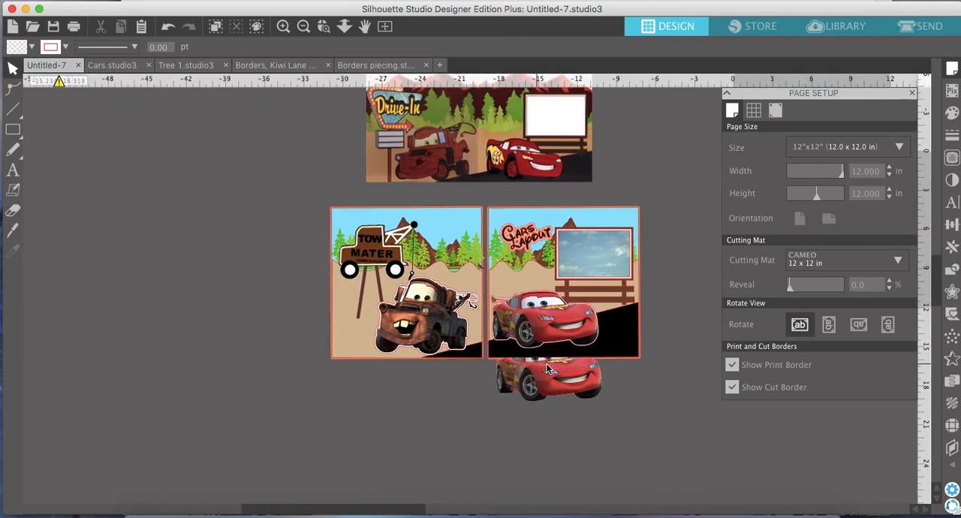
left_click_drag(232, 392, 496, 284)
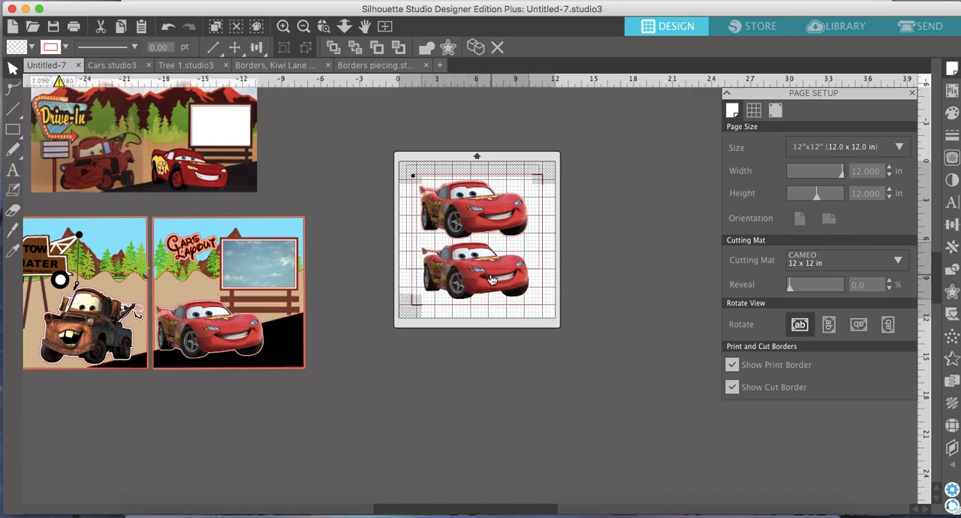
left_click(481, 201)
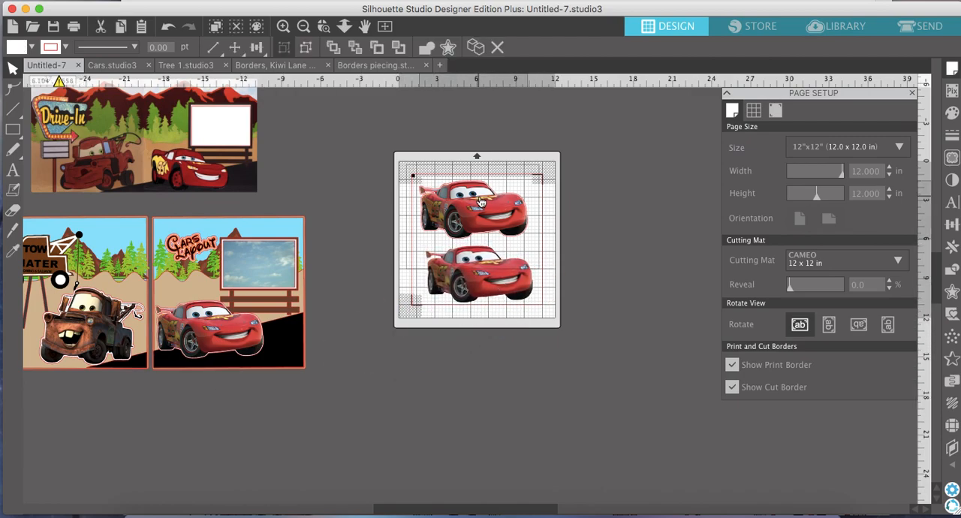
left_click(476, 262)
left_click(580, 235)
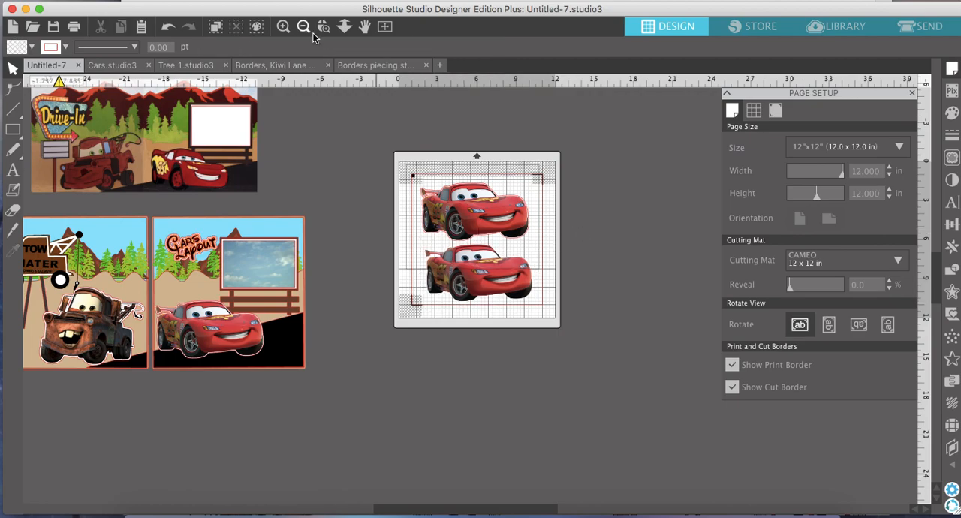
Set the print page setup's paper size to 12 x 12.
left_click(129, 0)
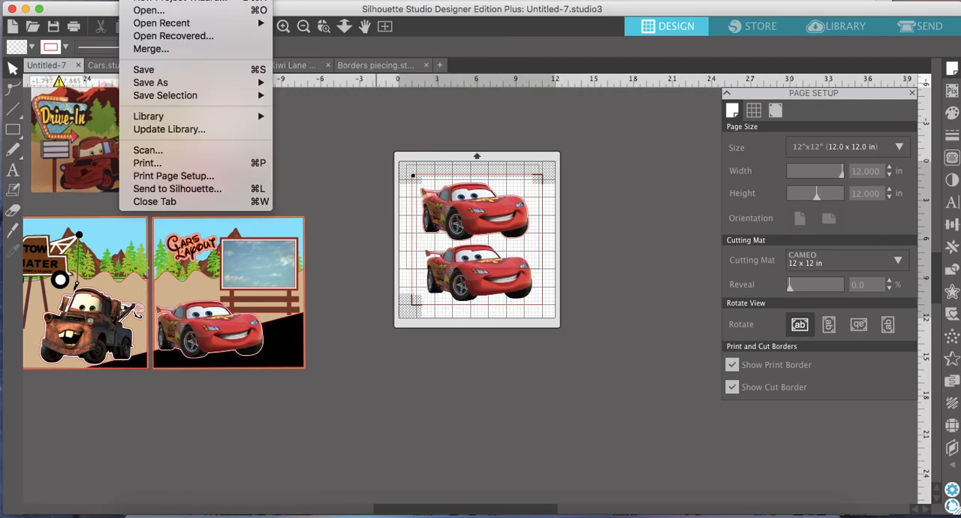
left_click(214, 177)
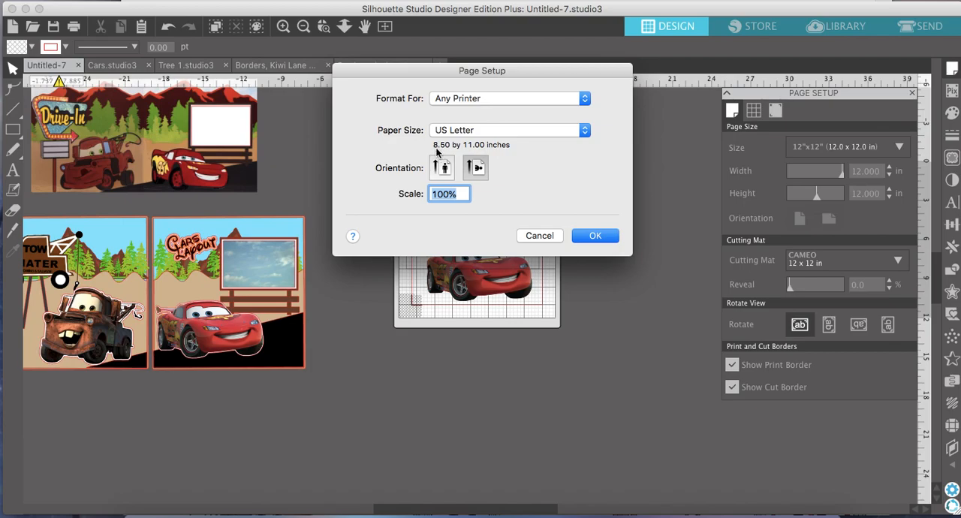
left_click(514, 132)
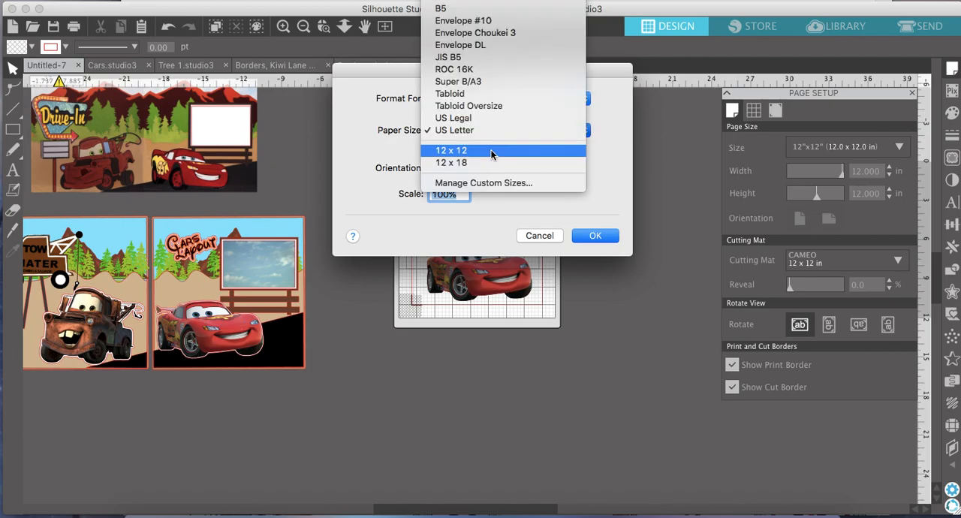
left_click(492, 152)
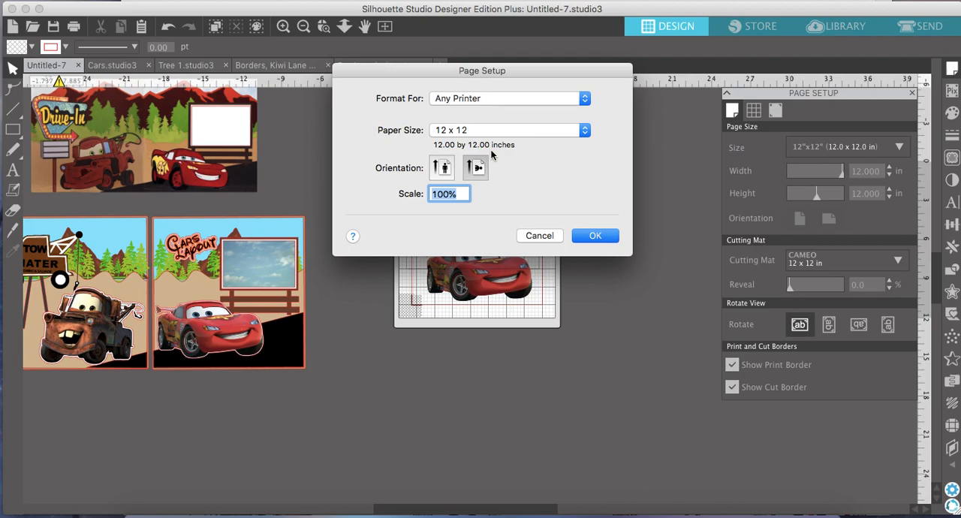
left_click(594, 236)
Try print settings with the Alternate Tray as paper feed and Best quality, and cancel without printing.
left_click(139, 3)
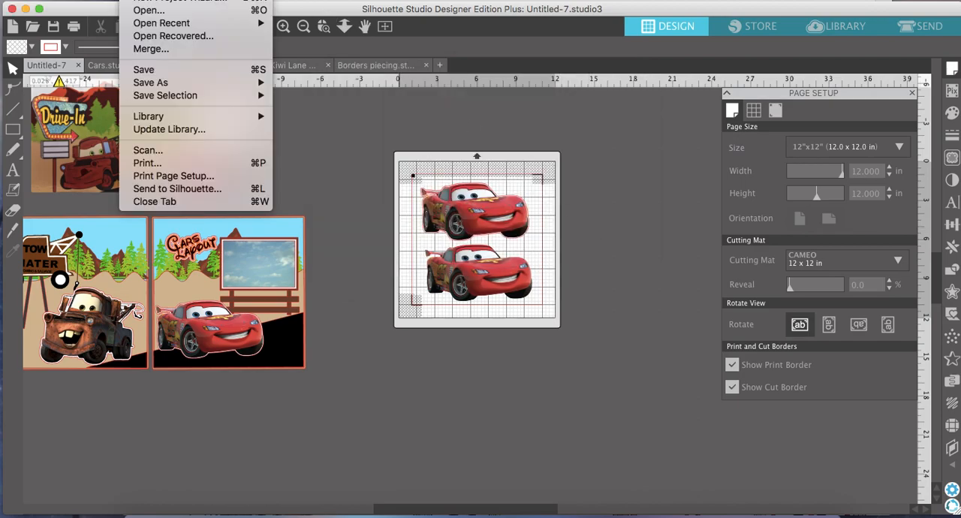
left_click(257, 164)
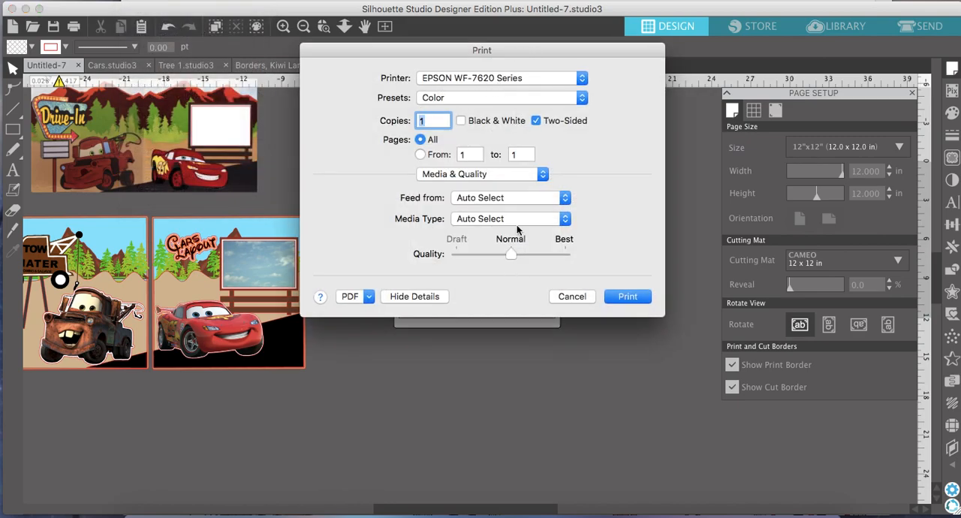
left_click(494, 200)
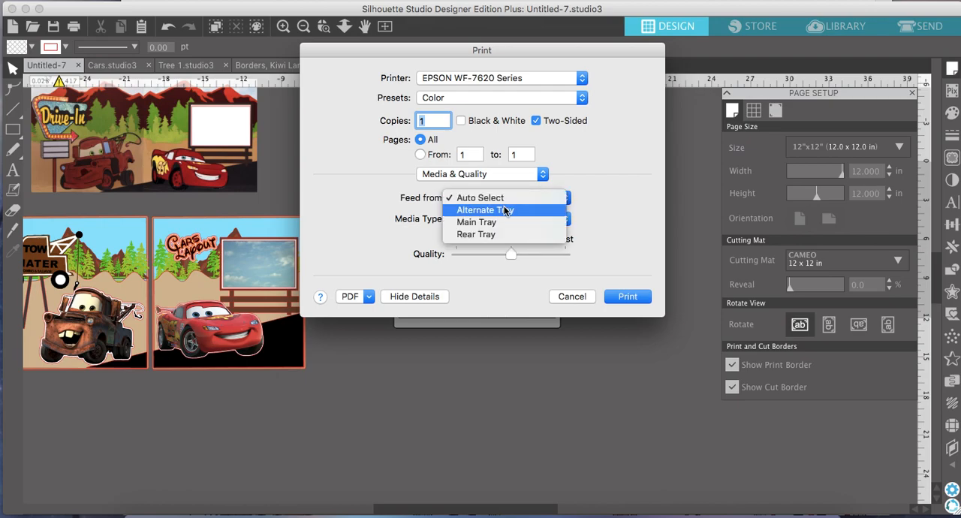
left_click(505, 209)
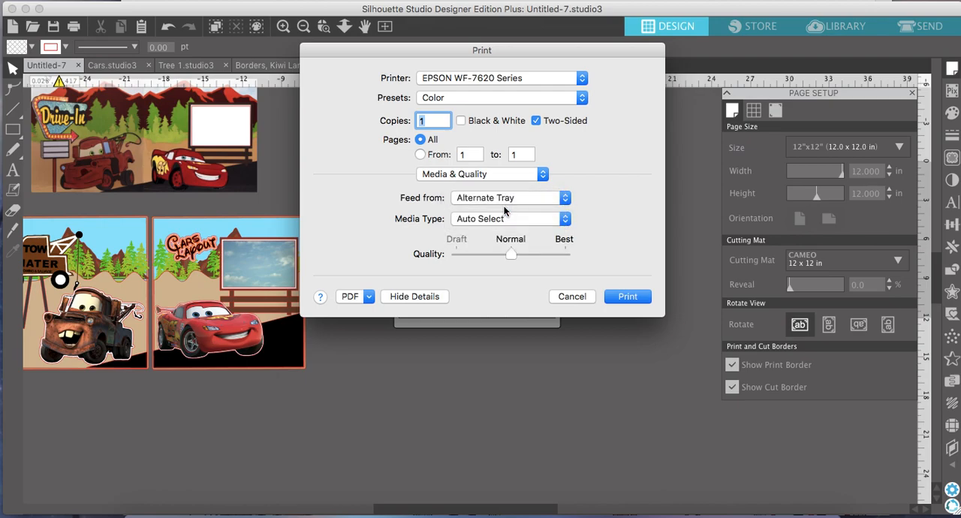
left_click(566, 255)
left_click(570, 299)
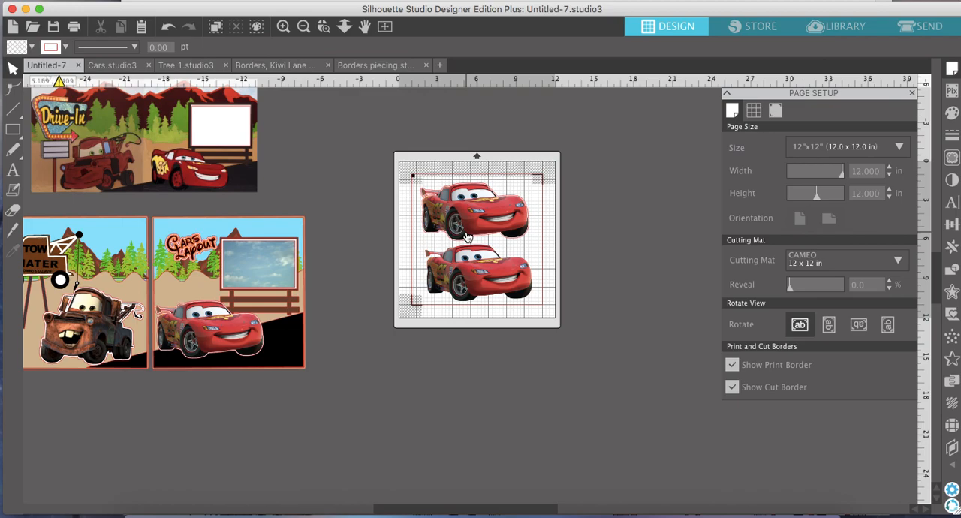
Switch to the cut preparation view and examine the cut lines around both Lightning McQueen images up close.
left_click(931, 27)
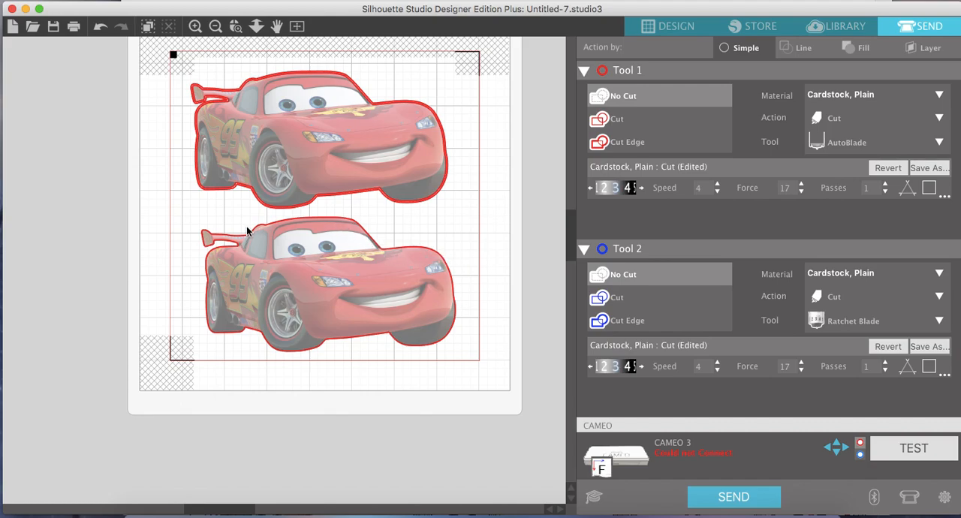
left_click(195, 26)
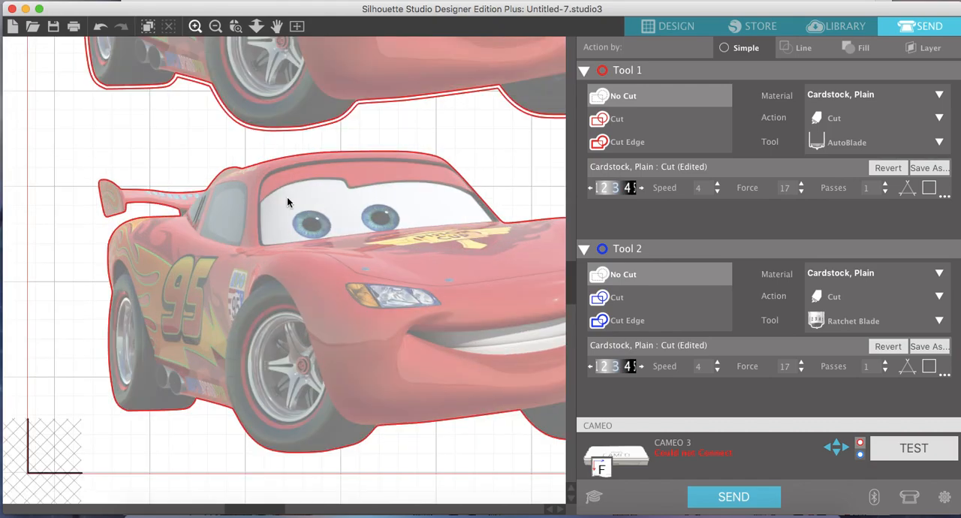
scroll(290, 204, "right", 4)
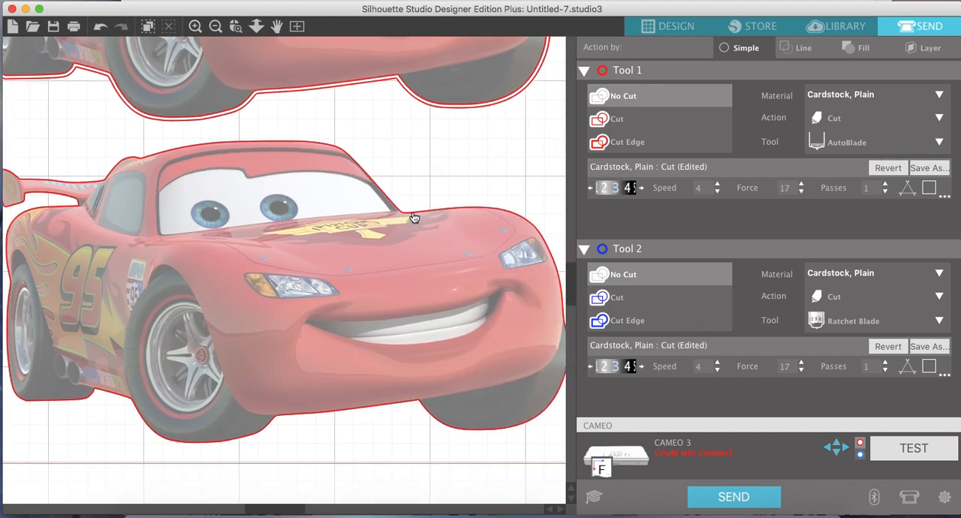
scroll(381, 221, "up", 5)
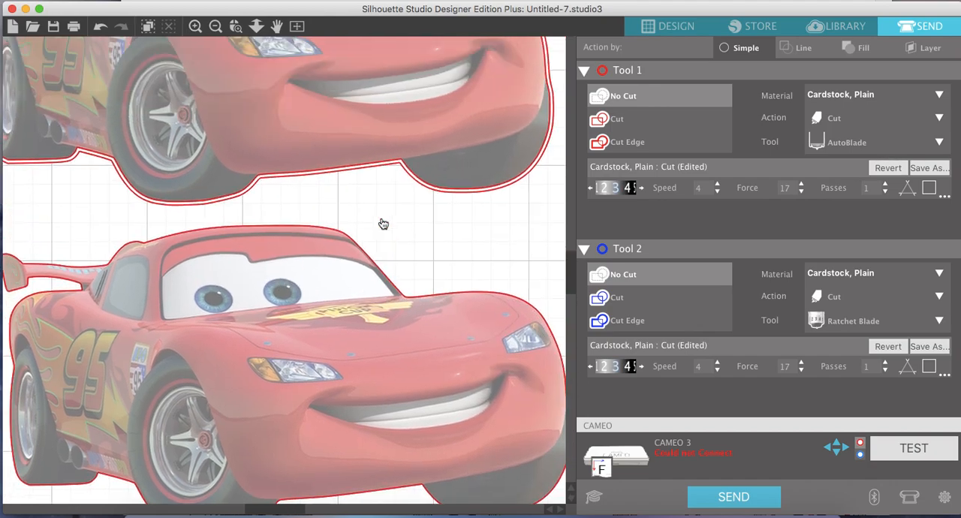
scroll(381, 220, "left", 3)
scroll(381, 220, "up", 1)
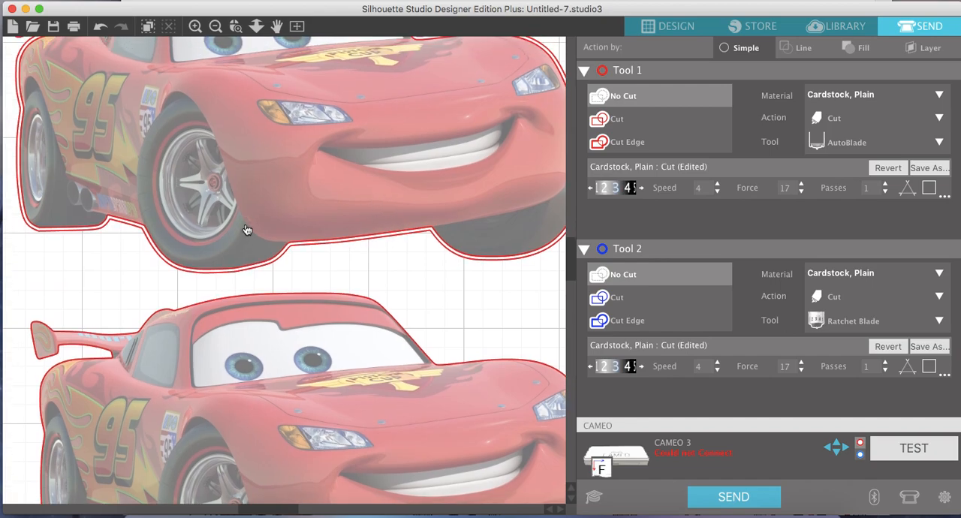
scroll(298, 272, "right", 8)
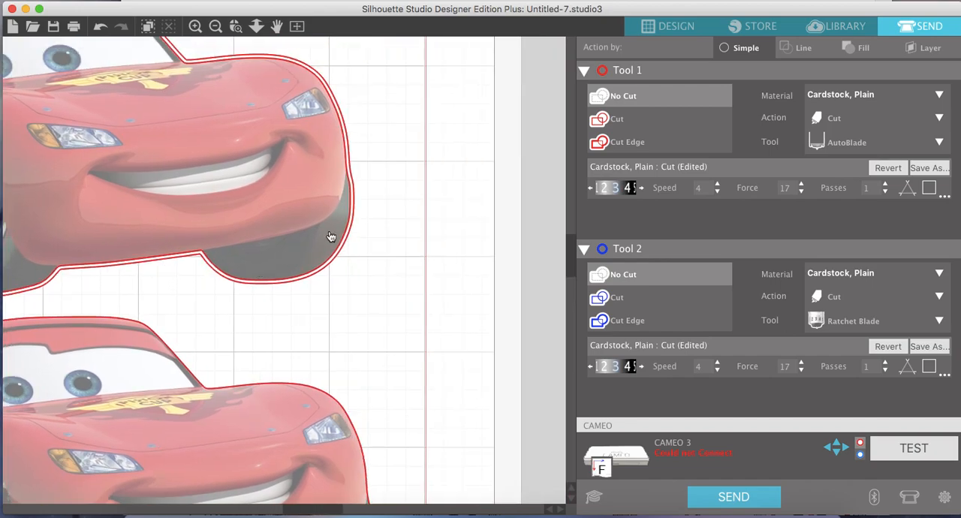
left_click(216, 27)
left_click(216, 27)
left_click(216, 26)
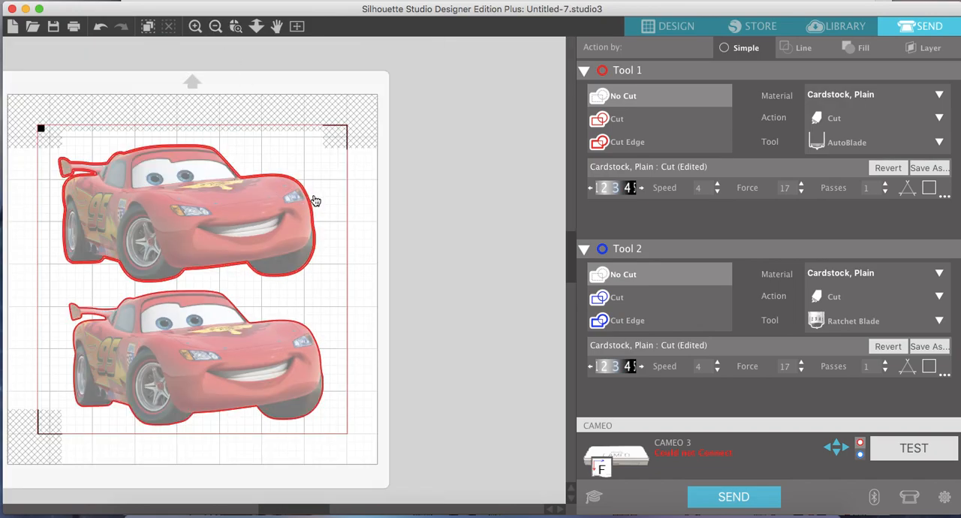
Set the upper, white-bordered Lightning McQueen to Cut Edge with Tool 1.
left_click(284, 204)
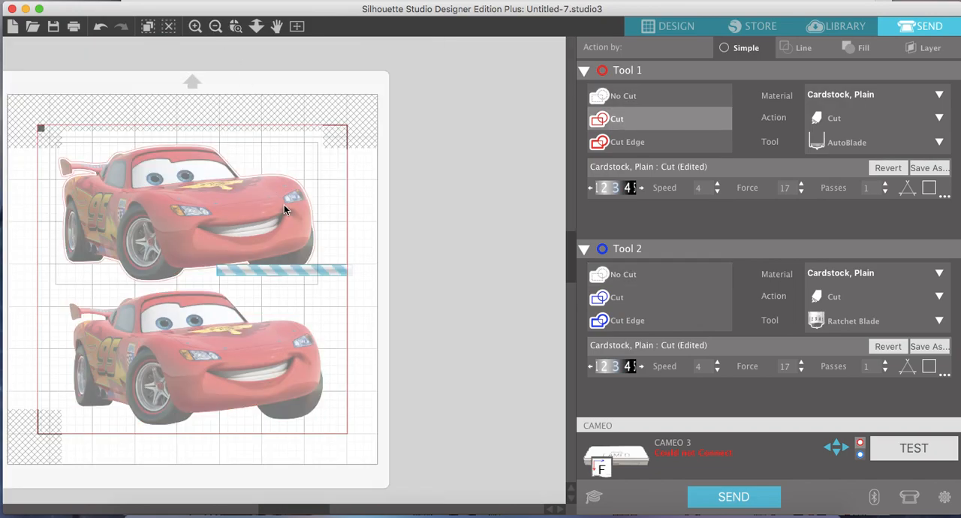
left_click(644, 144)
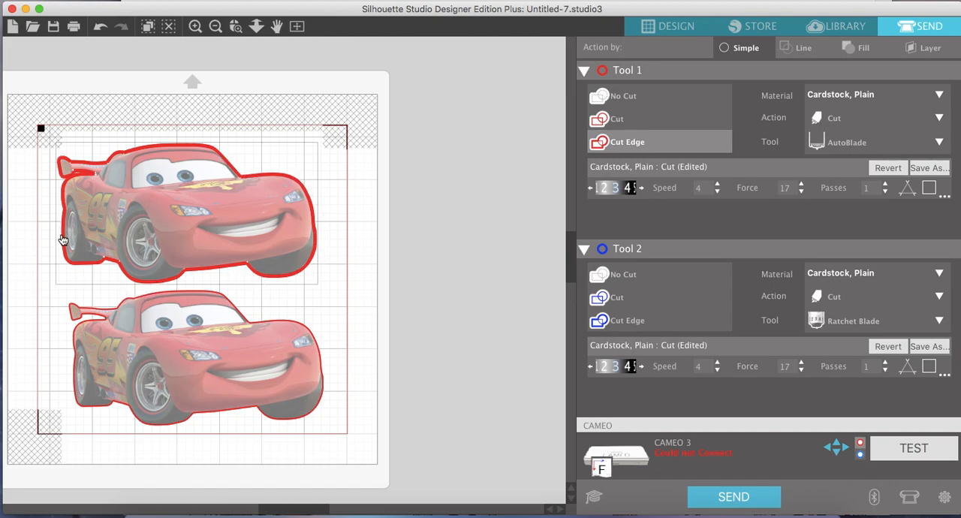
scroll(258, 352, "left", 3)
scroll(257, 352, "down", 1)
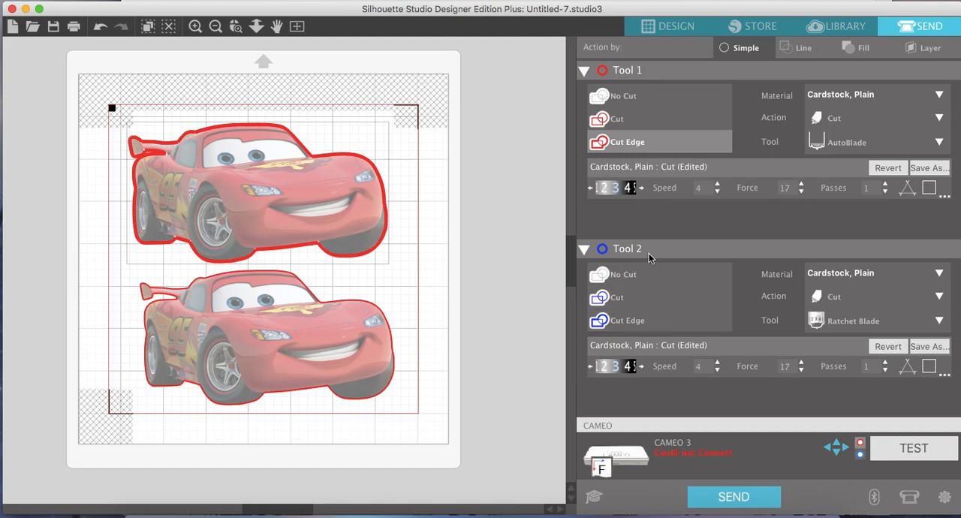
Keep Tool 1 on Cardstock, Plain and set Tool 2's material to Cardstock, Glitter.
left_click(868, 96)
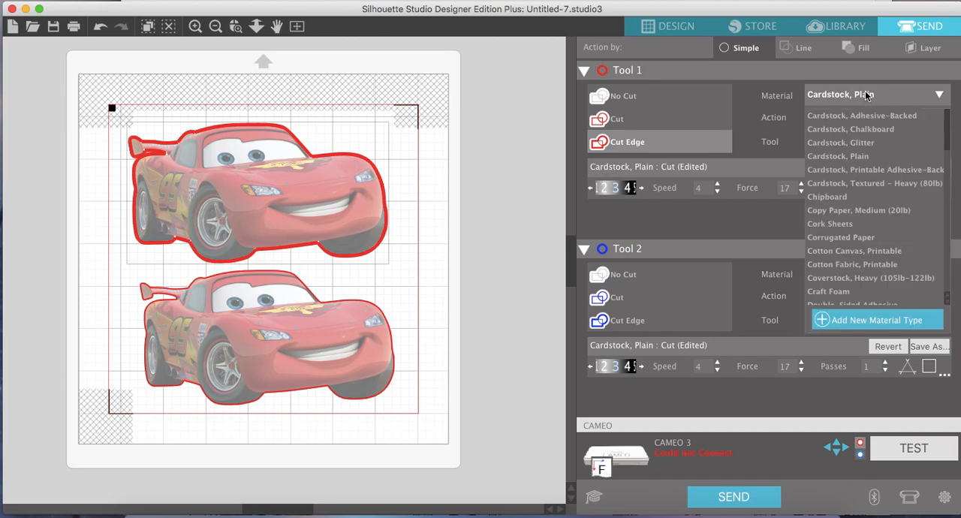
left_click(774, 280)
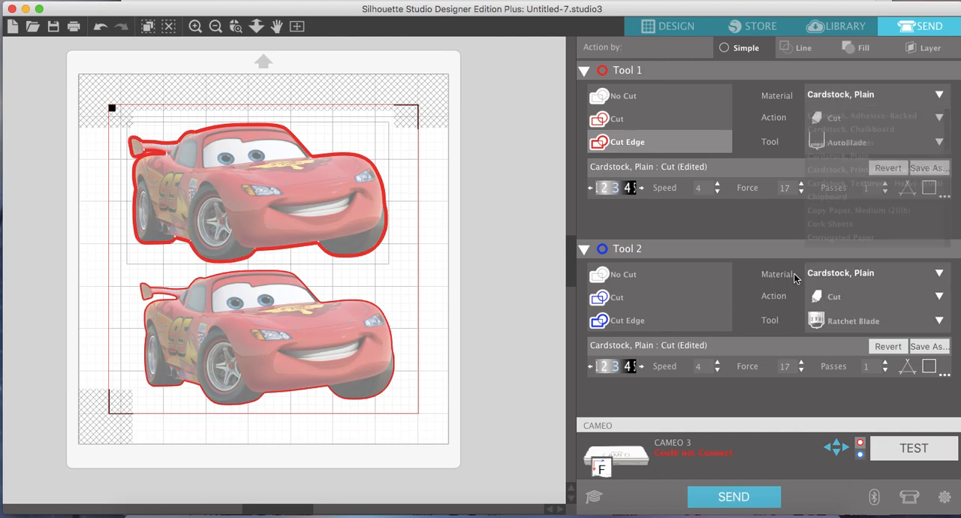
left_click(836, 275)
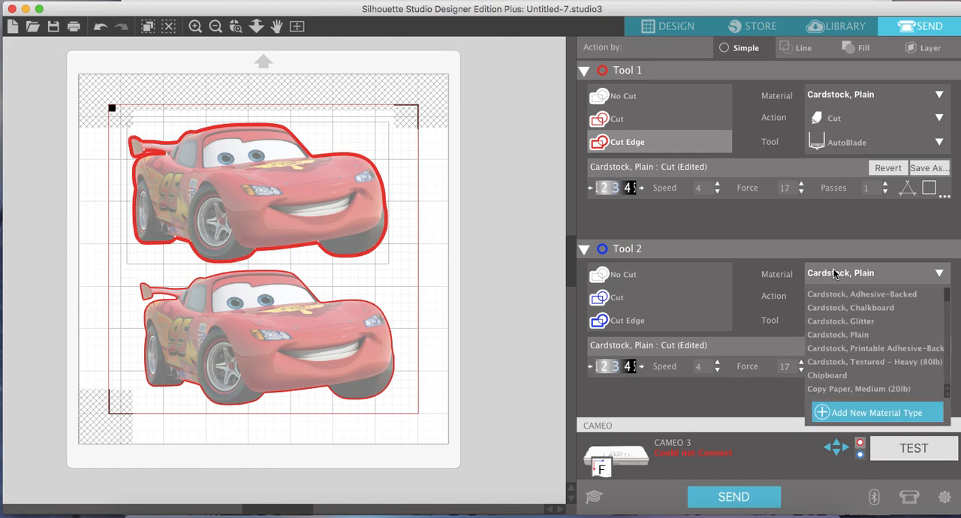
left_click(857, 323)
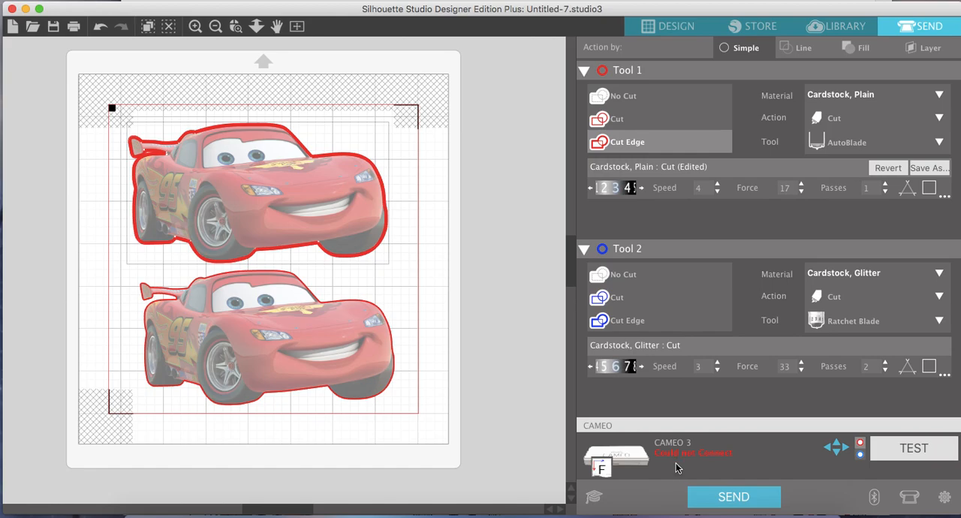
left_click(740, 499)
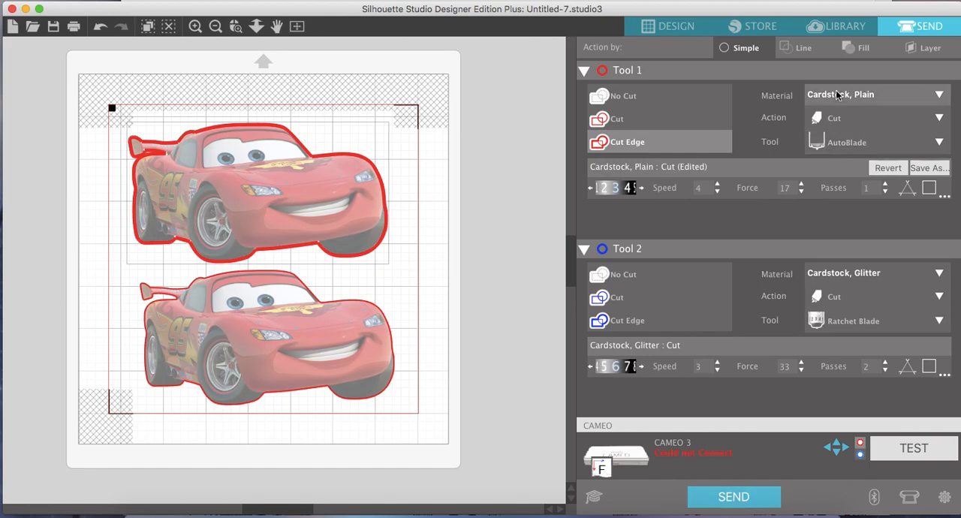
Return to the design view and move both Lightning McQueen images off the mat into the empty space beside it.
left_click(669, 27)
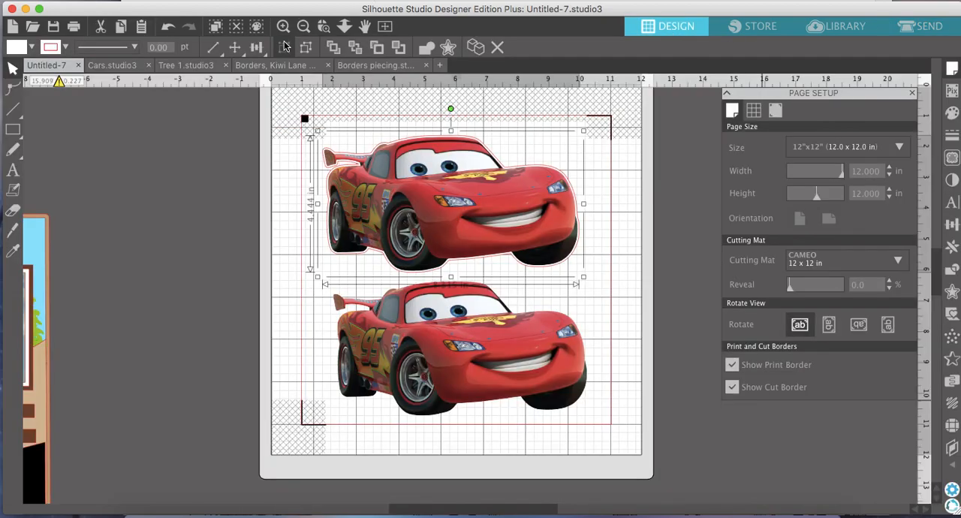
left_click(303, 27)
left_click(303, 27)
left_click_drag(540, 346, 616, 191)
Turn the page's registration marks off.
left_click(777, 110)
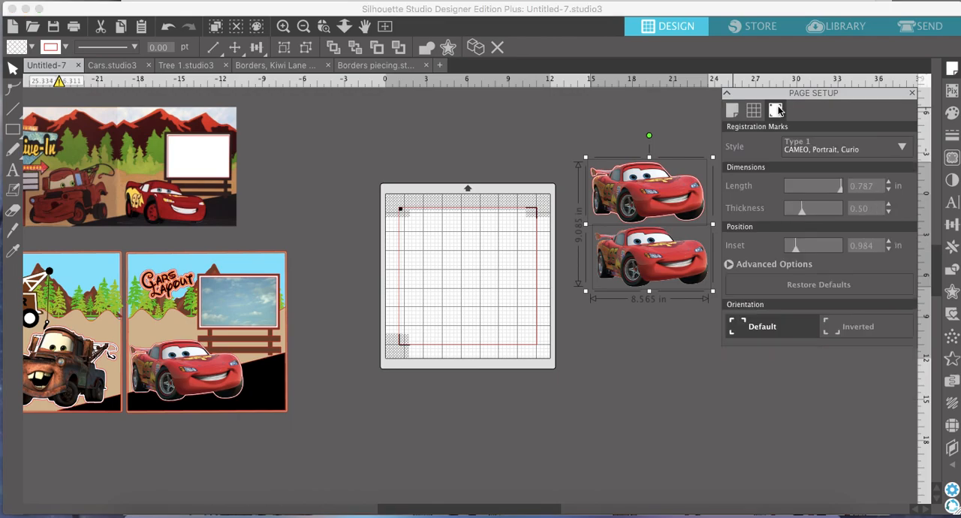
left_click(805, 148)
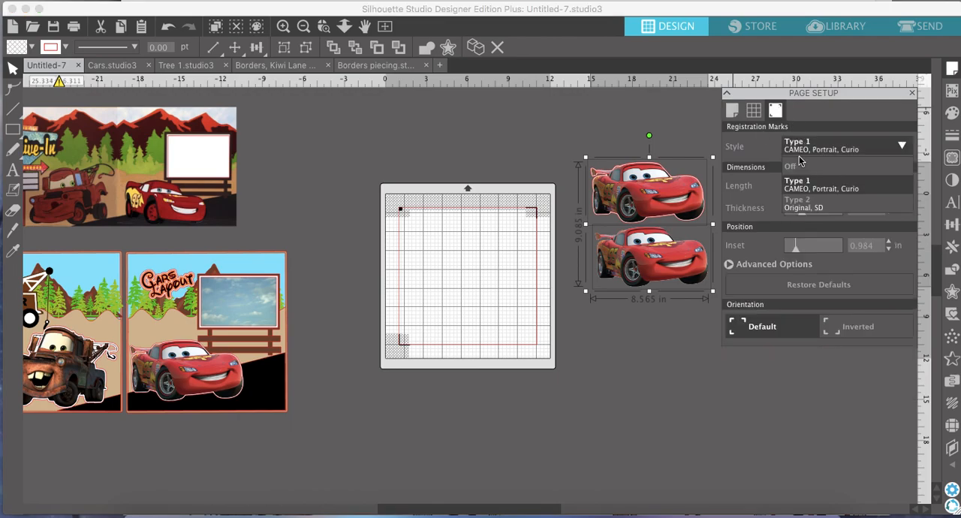
left_click(799, 165)
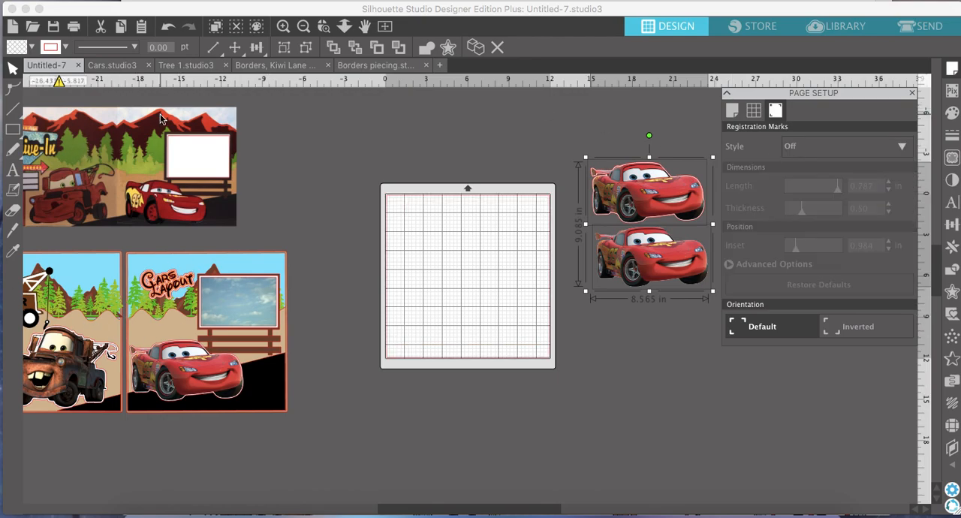
Place a duplicate of the Lightning McQueen page's light-blue background on the mat, then set it aside below the two loose cars.
left_click(262, 267)
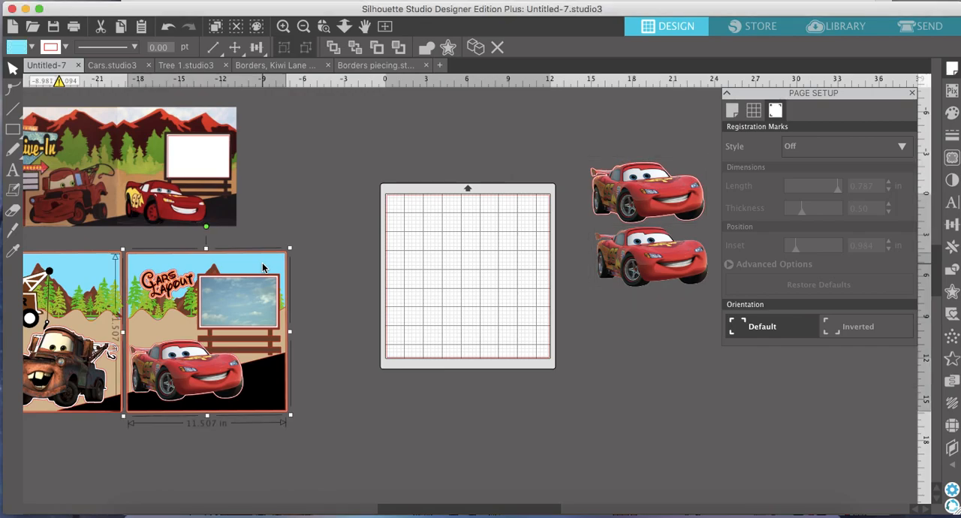
left_click(476, 49)
left_click_drag(169, 331, 410, 268)
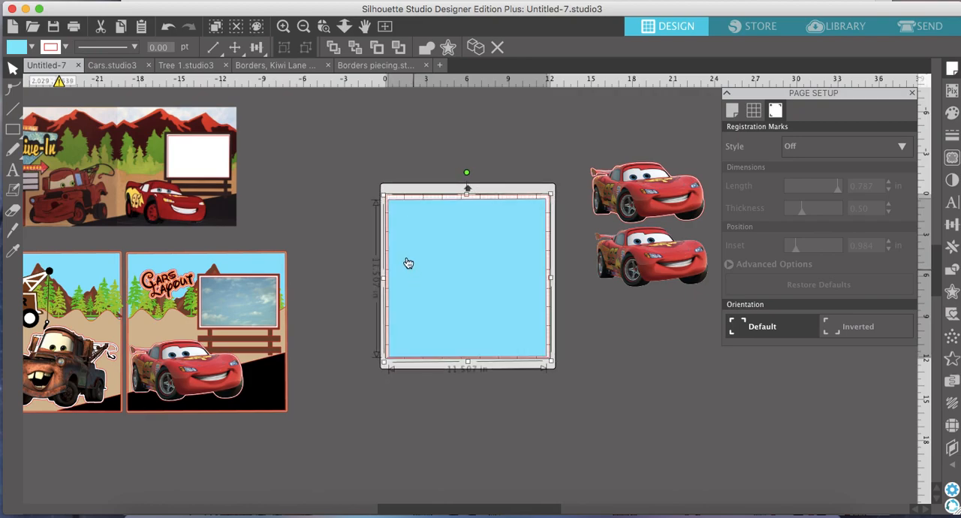
left_click_drag(393, 219, 393, 215)
left_click_drag(530, 253, 761, 362)
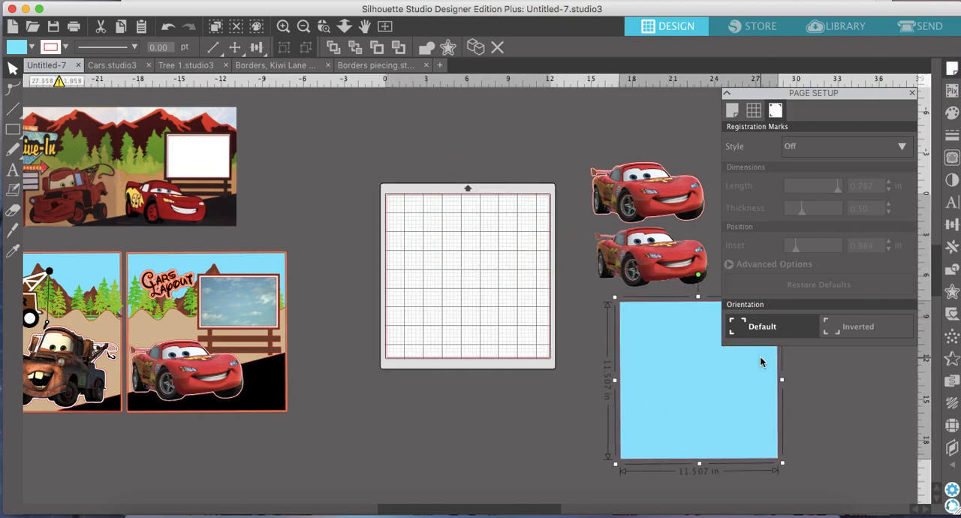
Duplicate the brown mountain group from the Lightning McQueen page, move the copy clear of the layout and ungroup it.
left_click(176, 318)
left_click(215, 267)
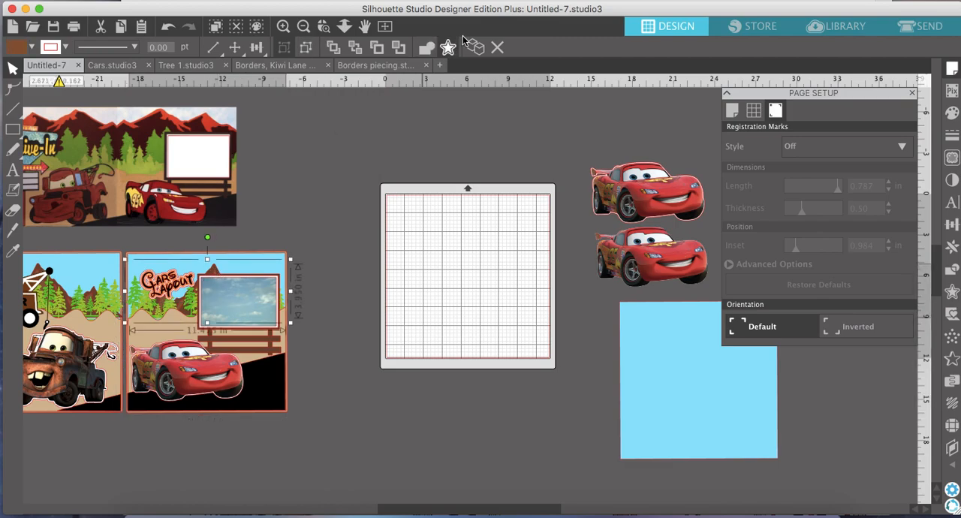
left_click_drag(197, 302, 311, 150)
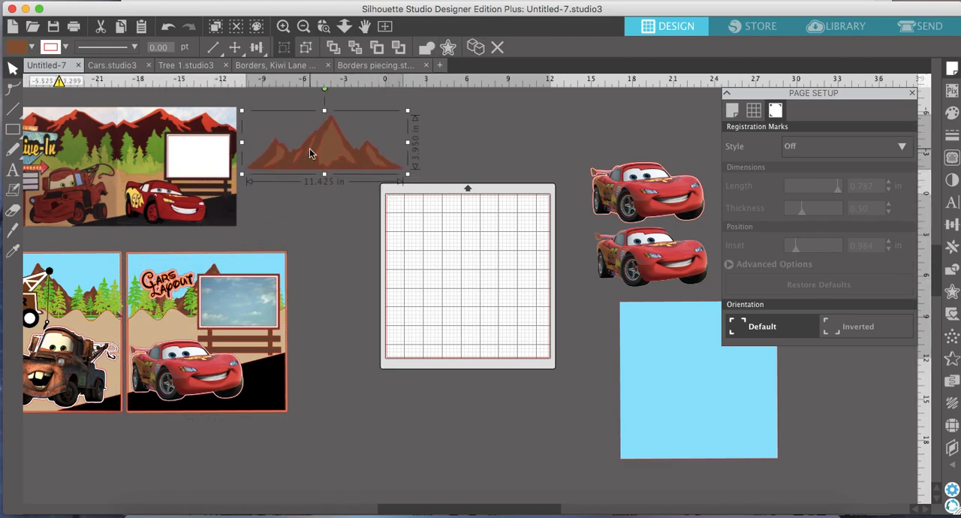
left_click(306, 48)
left_click(507, 144)
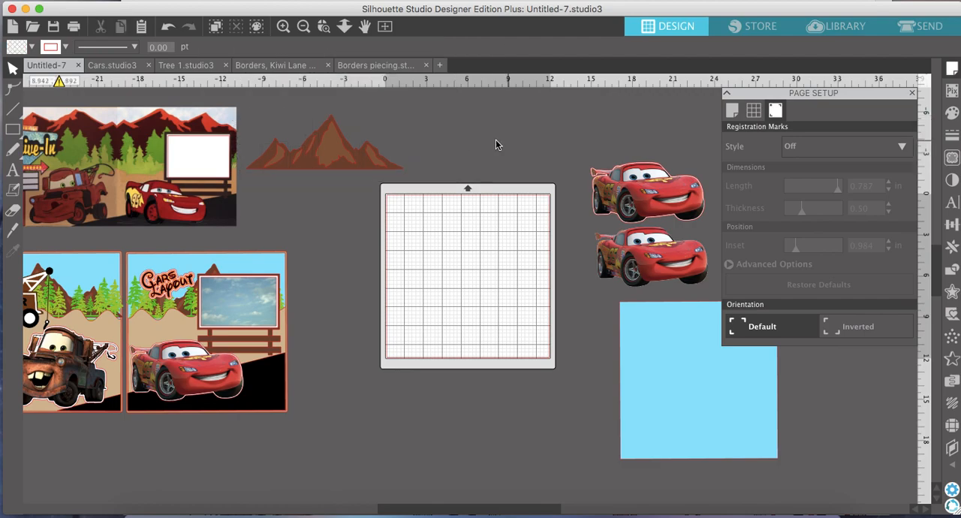
Arrange the copied mountains on the mat with the dark base near the upper edge and the lighter highlight pieces beneath it.
left_click_drag(365, 163, 504, 244)
left_click_drag(343, 165, 412, 294)
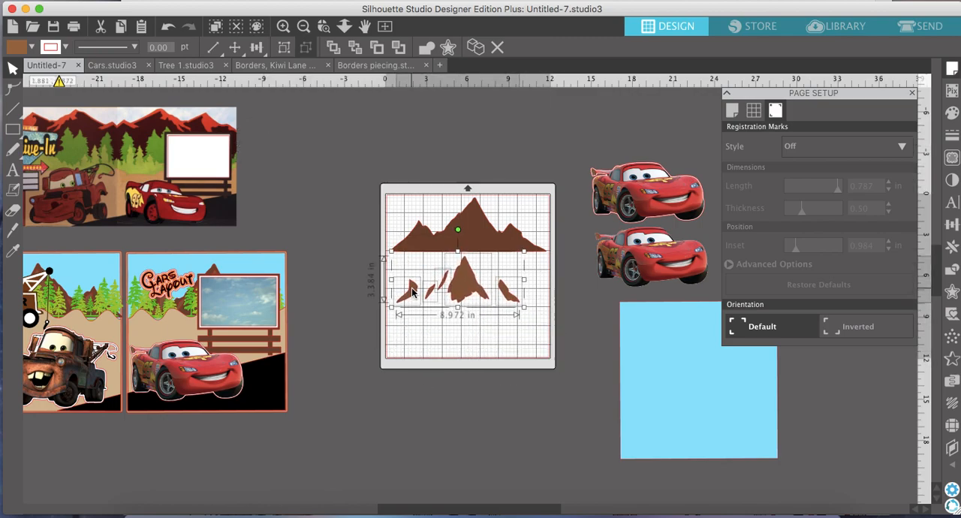
scroll(412, 293, "left", 10)
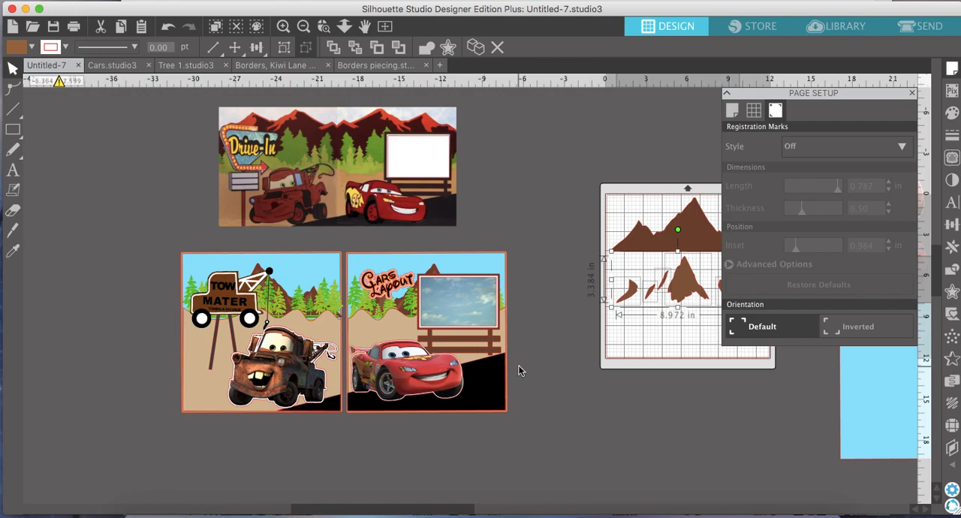
scroll(518, 368, "right", 6)
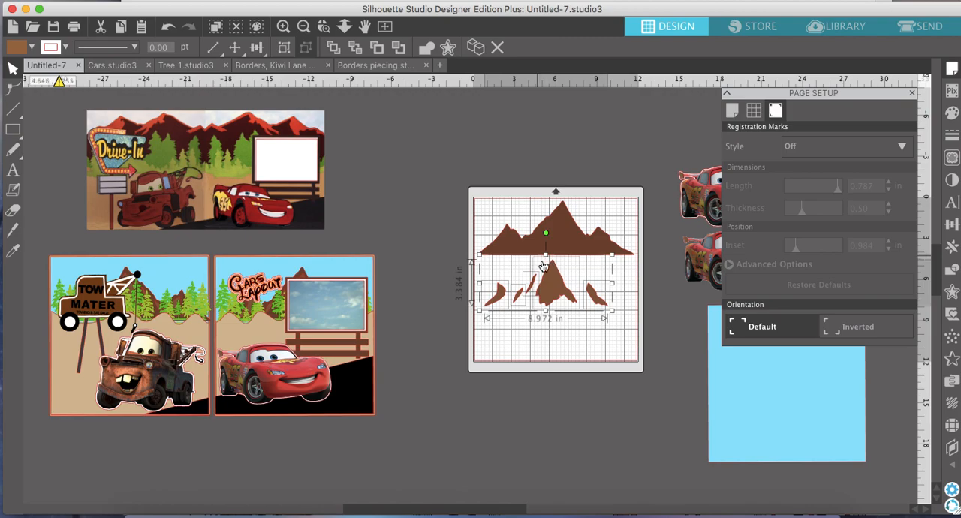
right_click(702, 512)
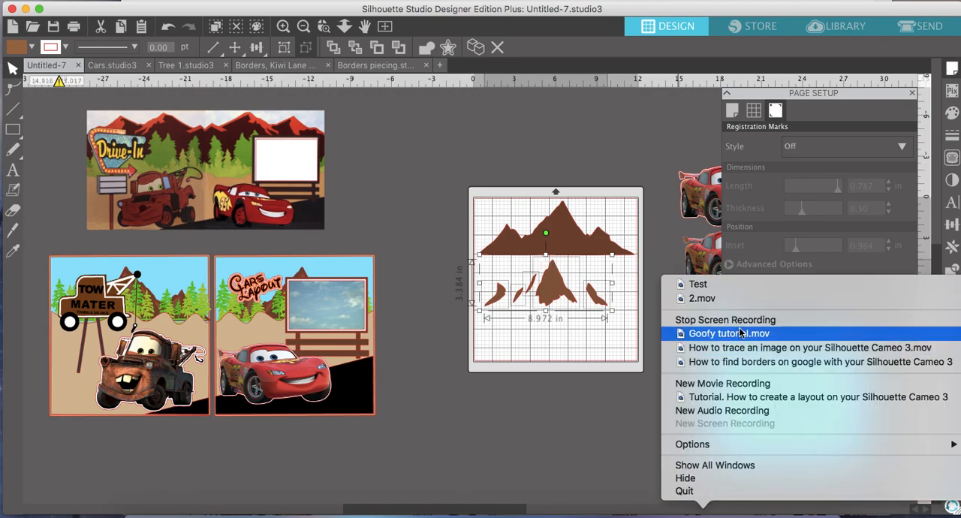